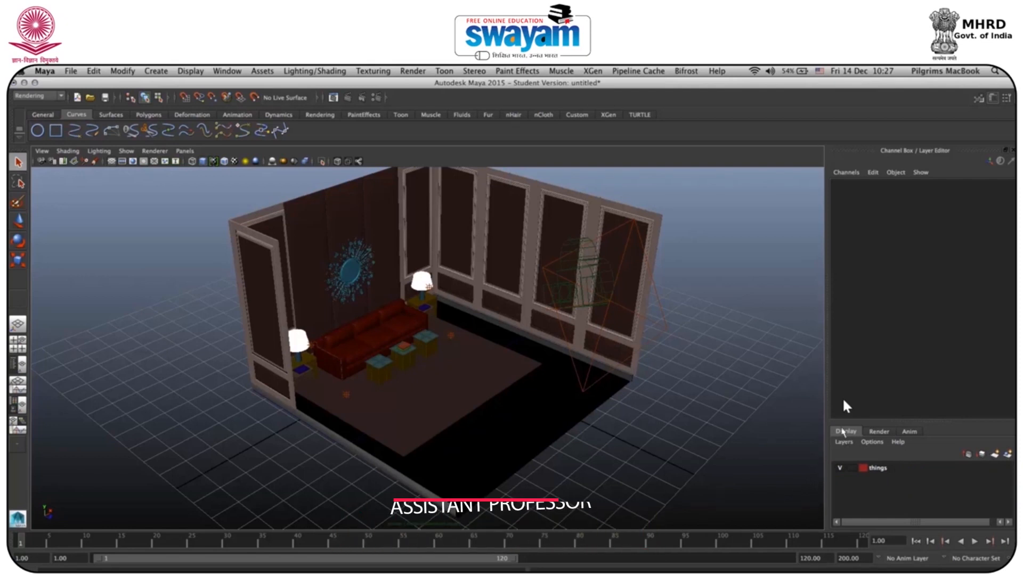
# Step: Show the render layers and look through camera1 in the viewport
pyautogui.click(877, 432)
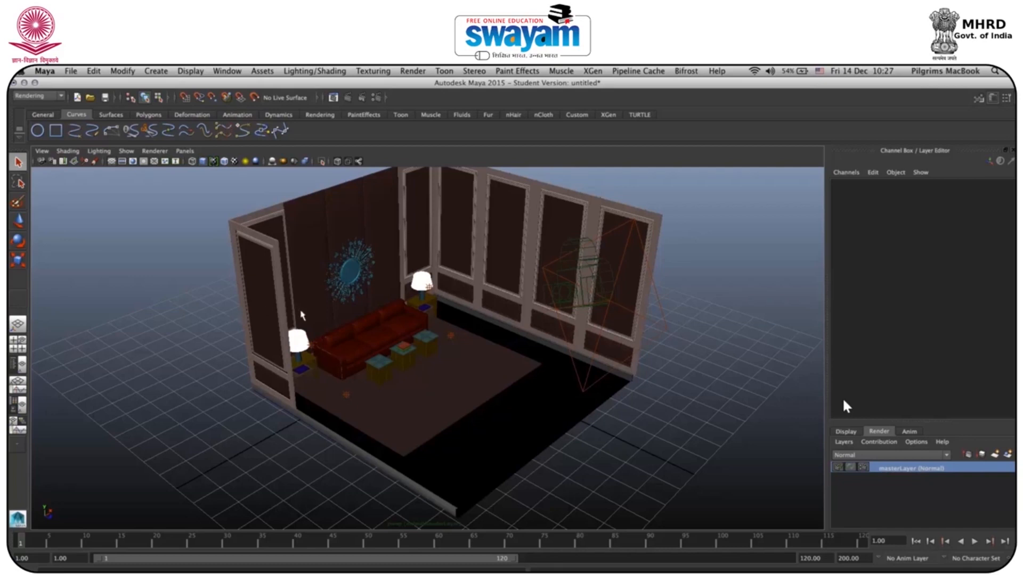
pyautogui.scroll(5, 301, 315)
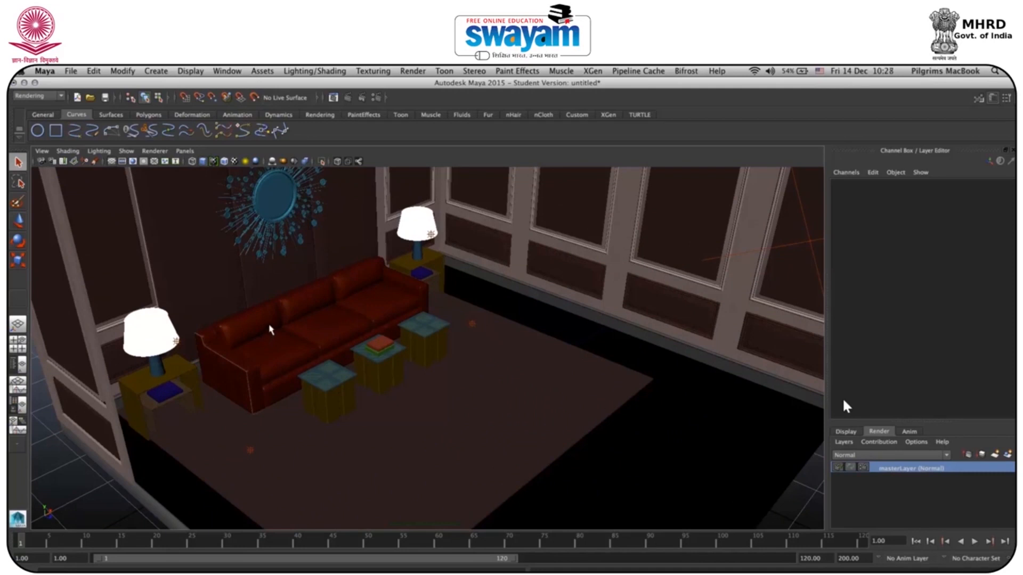
pyautogui.scroll(-5, 298, 336)
pyautogui.click(185, 150)
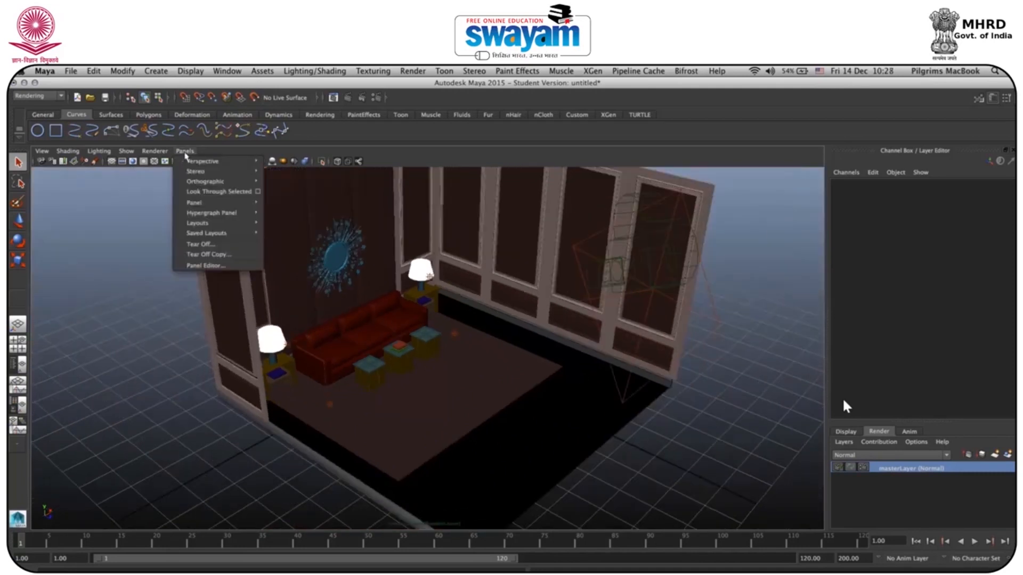
pyautogui.moveTo(196, 162)
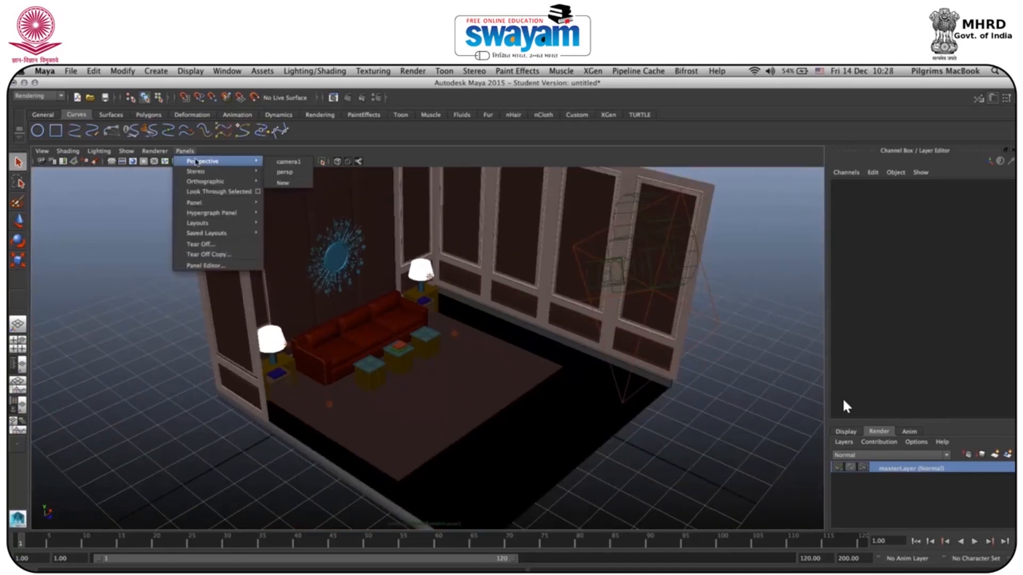
pyautogui.click(288, 163)
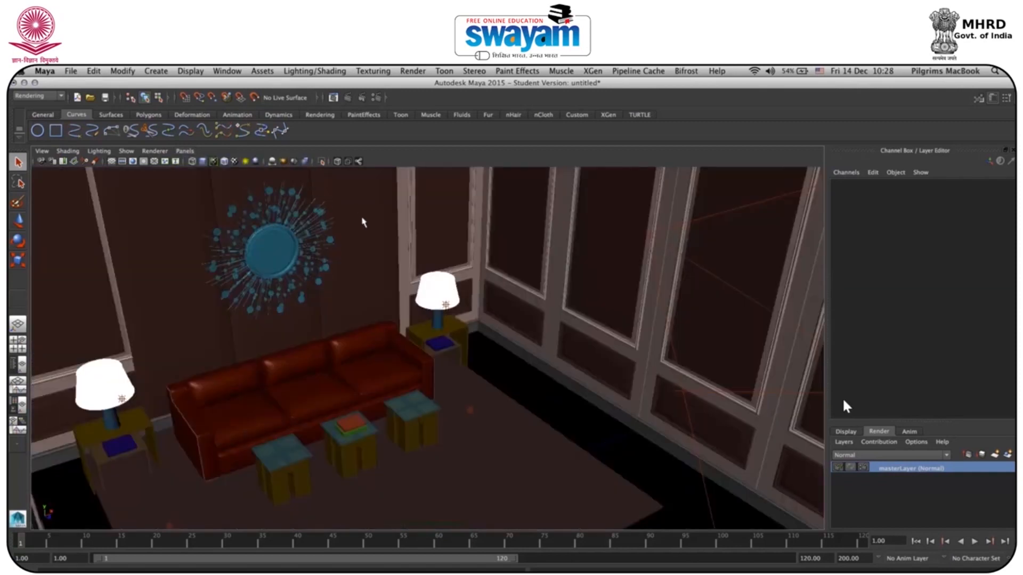
# Step: Return to the perspective view of the room and select camera1
pyautogui.press('space')
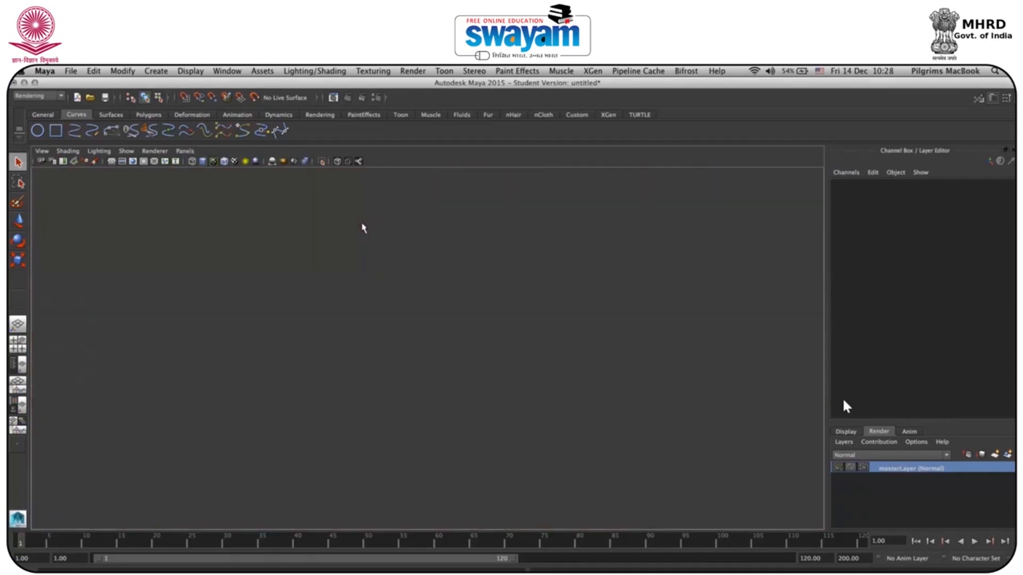
pyautogui.press('space')
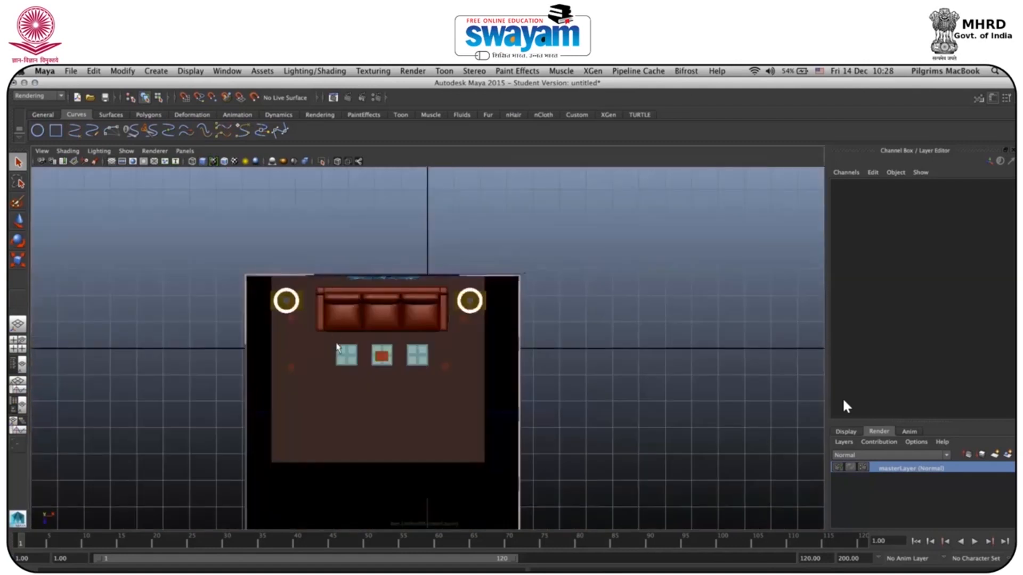
pyautogui.press('space')
pyautogui.press('space')
pyautogui.moveTo(337, 346); pyautogui.dragTo(544, 277)
pyautogui.moveTo(731, 180); pyautogui.dragTo(649, 302)
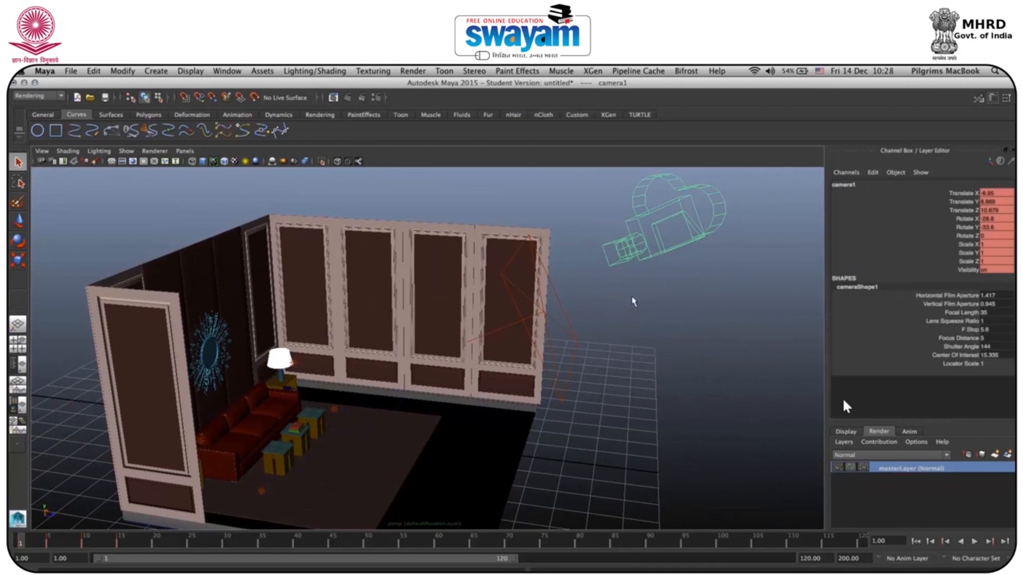
# Step: Select the wall panel behind the sofa and enlarge the camera1 view to full size
pyautogui.press('space')
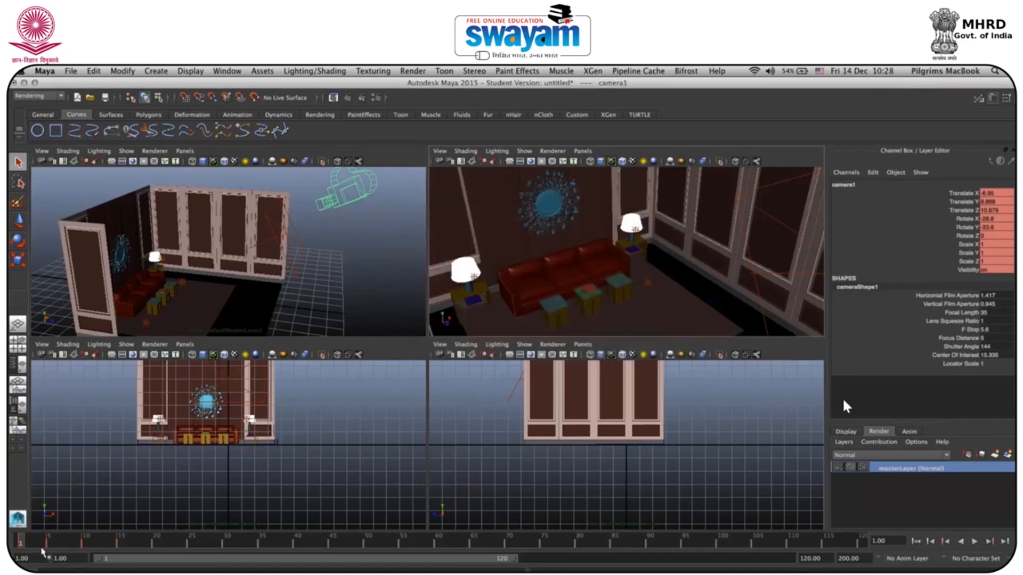
pyautogui.click(587, 219)
pyautogui.press('space')
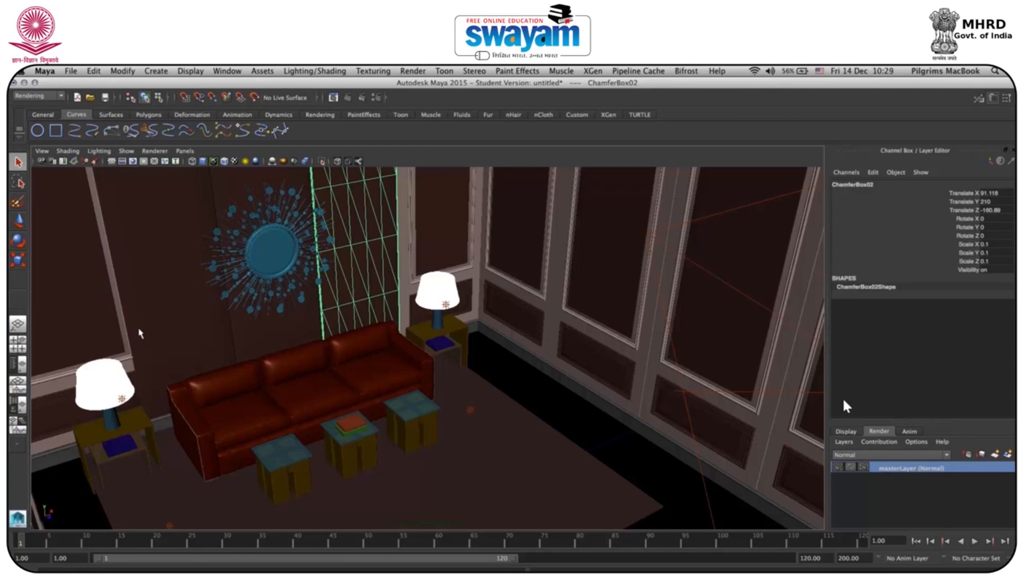
# Step: Go back to the perspective view and select the area light at the open side of the room
pyautogui.press('space')
pyautogui.press('space')
pyautogui.keyDown('alt'); pyautogui.moveTo(243, 304); pyautogui.dragTo(327, 331); pyautogui.keyUp('alt')
pyautogui.moveTo(609, 319); pyautogui.dragTo(590, 363)
pyautogui.keyDown('alt'); pyautogui.moveTo(566, 428); pyautogui.dragTo(497, 418); pyautogui.keyUp('alt')
# Step: Open the Outliner and duplicate areaLight1 together with pointLight1 to pointLight4
pyautogui.click(233, 75)
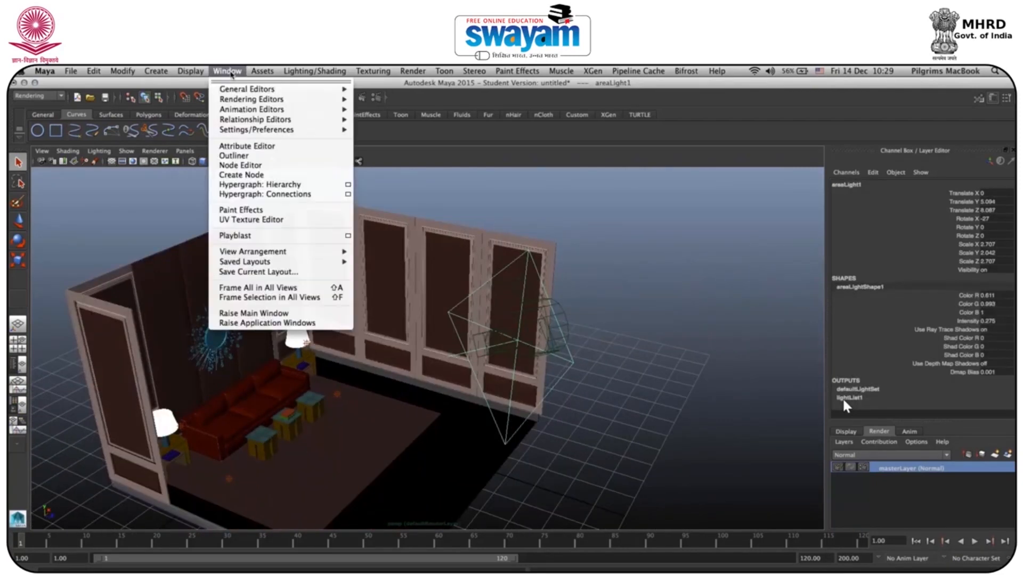
pyautogui.click(230, 156)
pyautogui.moveTo(128, 154); pyautogui.dragTo(680, 141)
pyautogui.keyDown('shift'); pyautogui.click(660, 300); pyautogui.keyUp('shift')
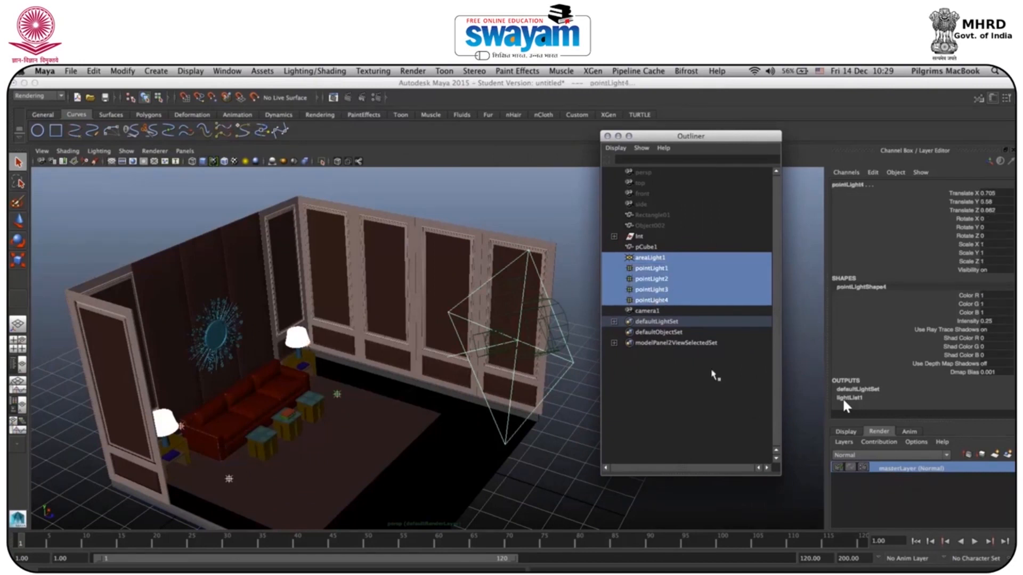
pyautogui.click(461, 433)
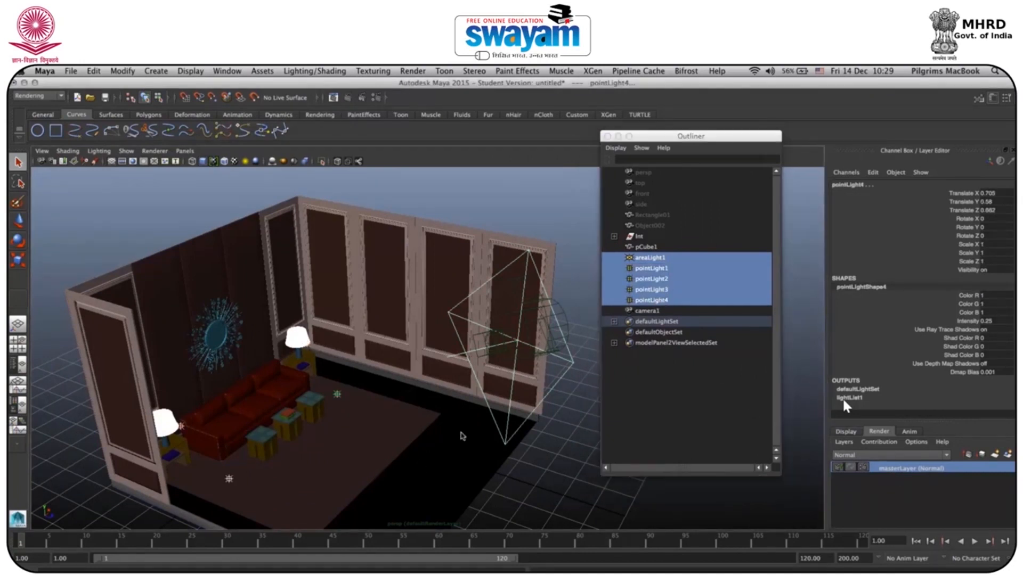
pyautogui.hotkey('ctrl', 'd')
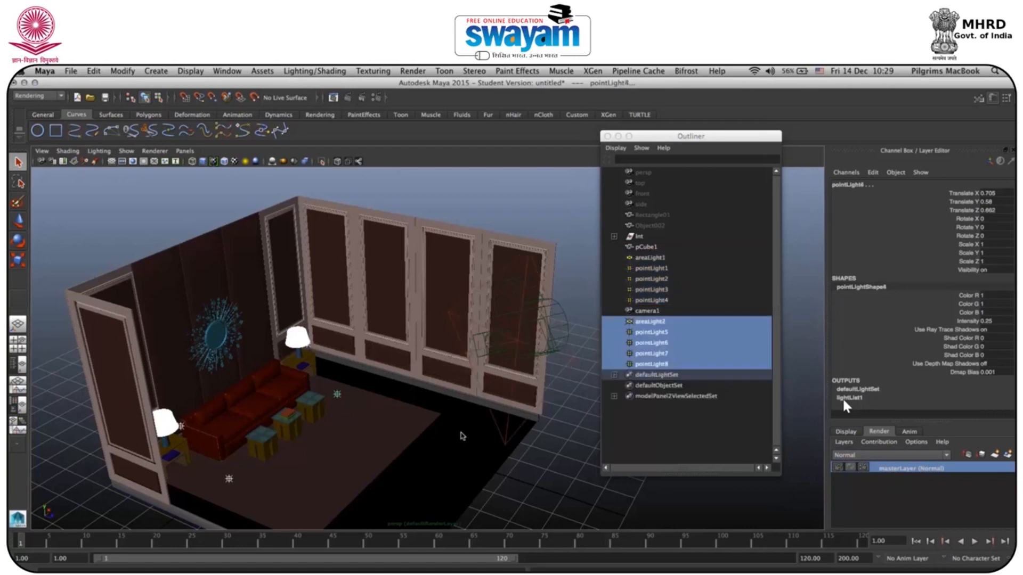
# Step: Create a first render layer and add the duplicated area light and four duplicated point lights to it
pyautogui.click(994, 456)
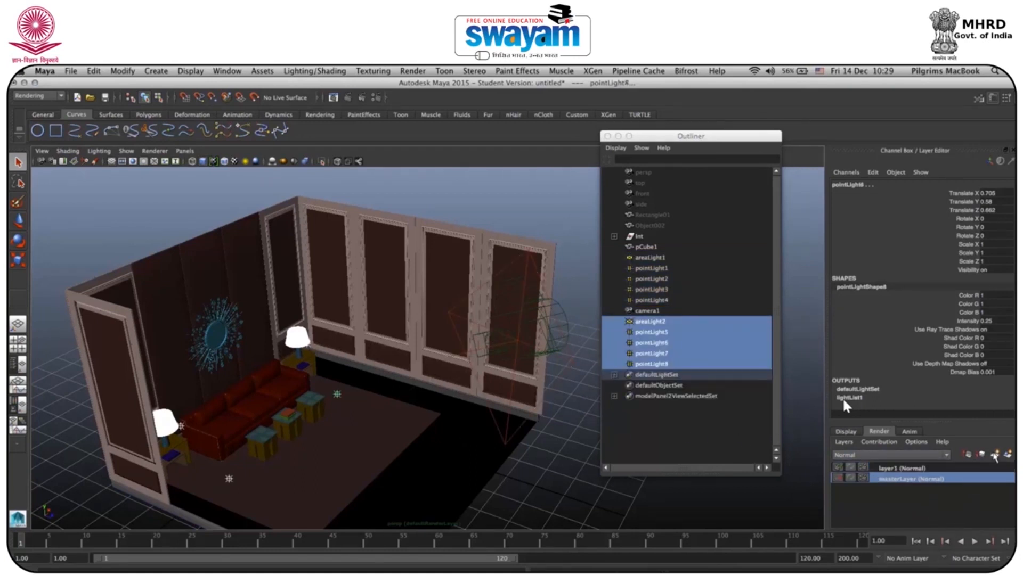
pyautogui.click(914, 472)
pyautogui.doubleClick(914, 472)
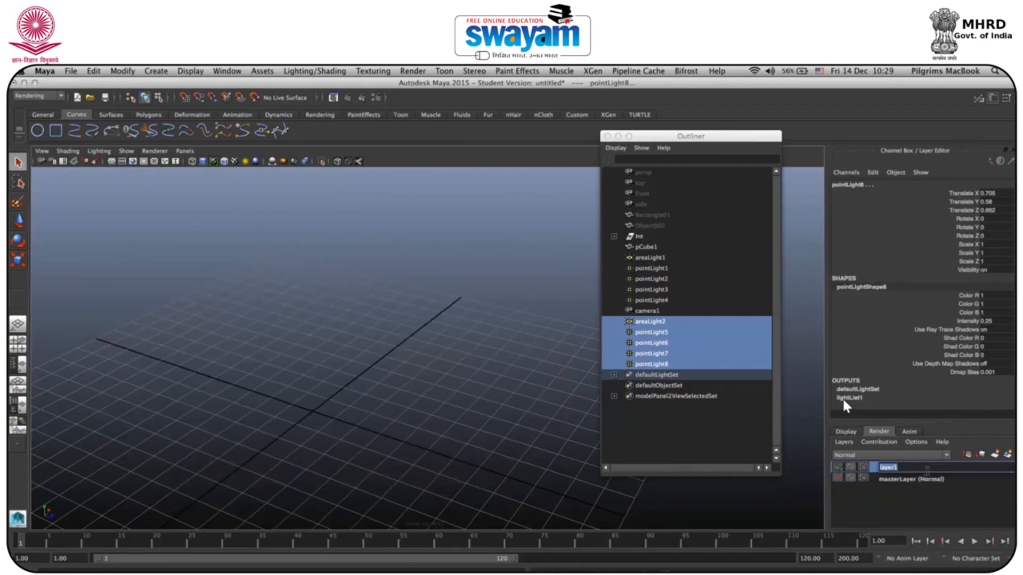
pyautogui.rightClick(927, 469)
pyautogui.click(928, 488)
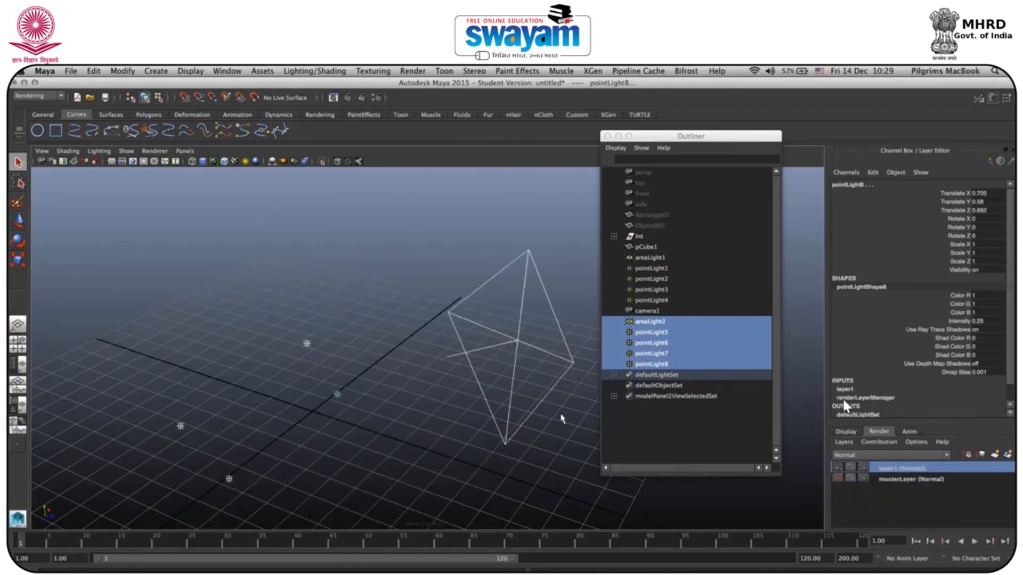
# Step: Create a second render layer containing the duplicated lights and compare the new layers with masterLayer
pyautogui.click(994, 456)
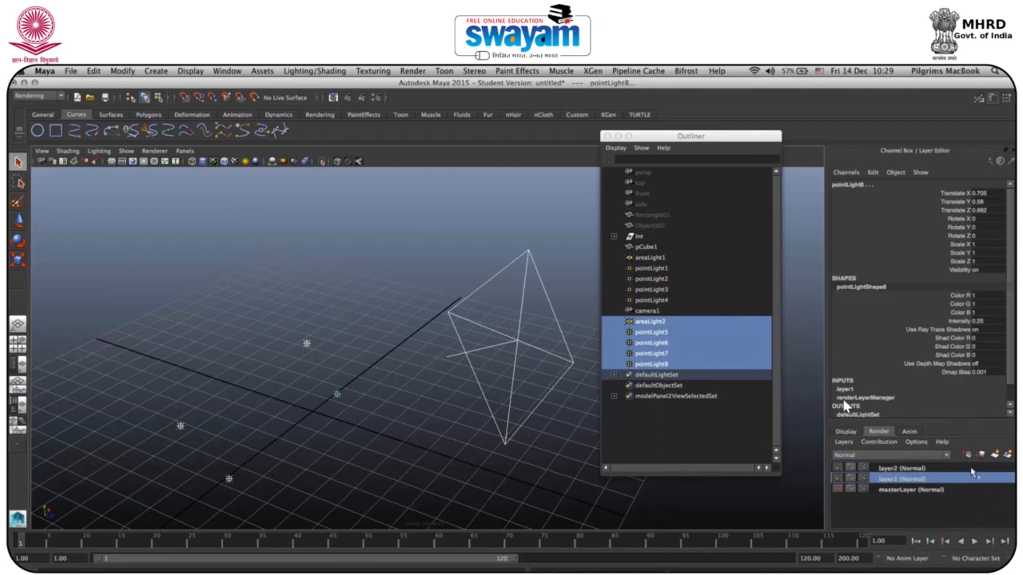
pyautogui.rightClick(912, 471)
pyautogui.click(926, 489)
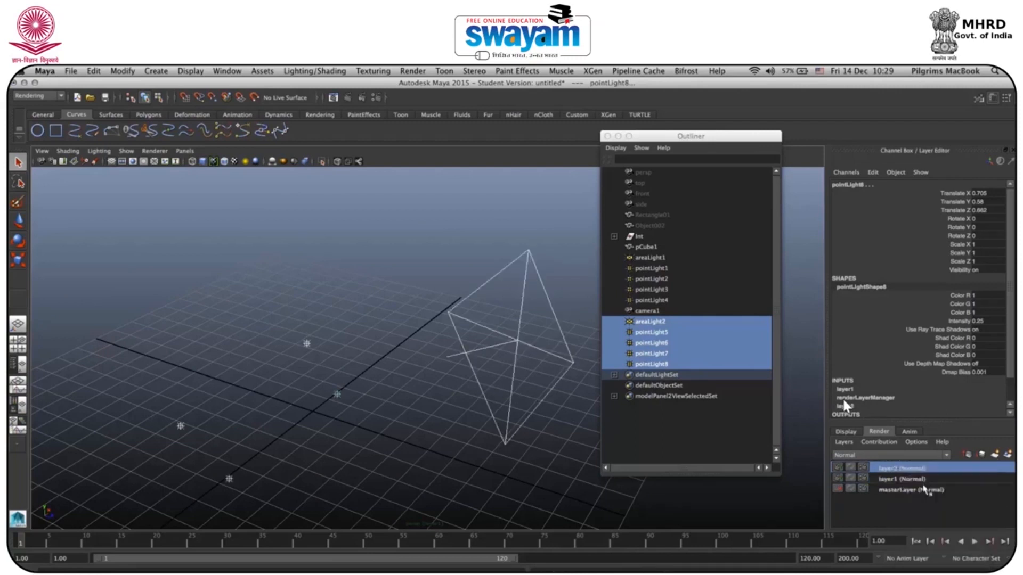
pyautogui.click(914, 479)
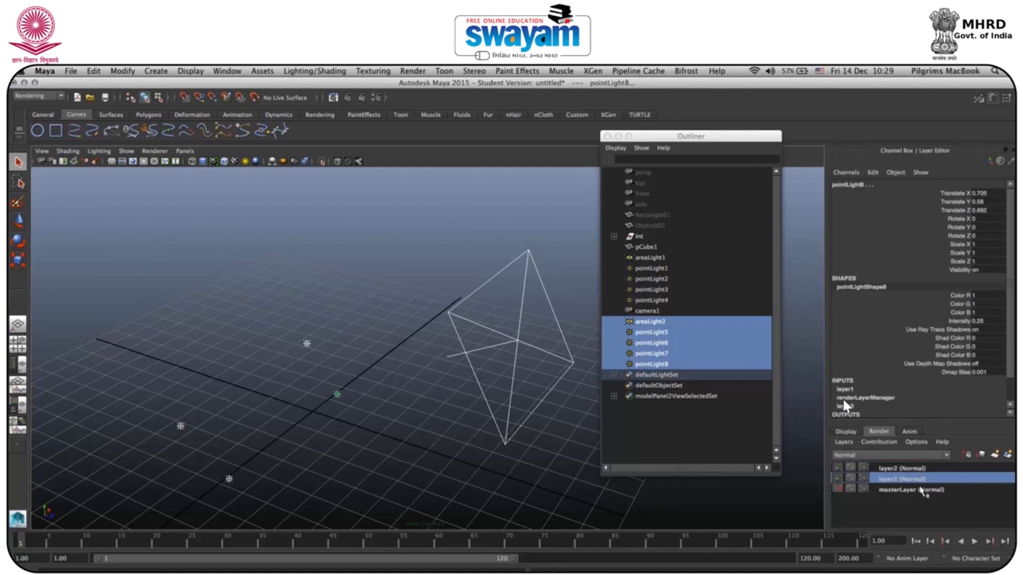
pyautogui.click(921, 490)
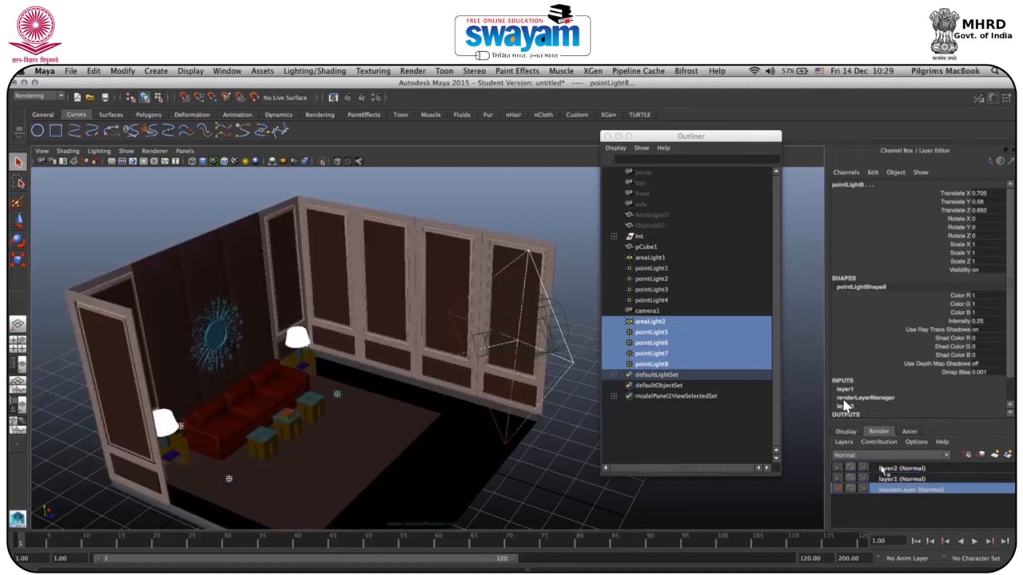
pyautogui.click(909, 470)
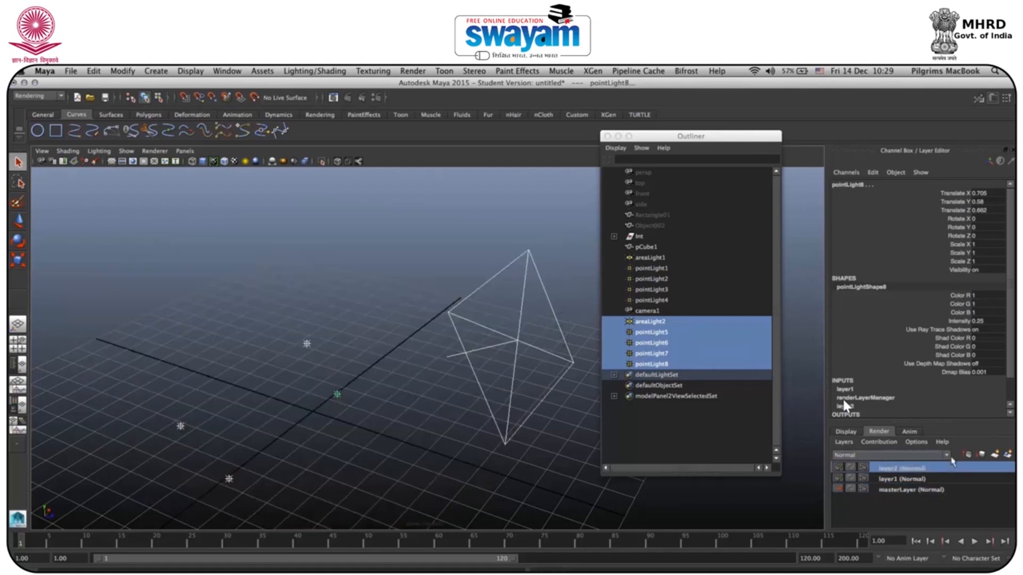
# Step: Create a third and a fourth render layer, adding the selected duplicated lights to each
pyautogui.click(994, 454)
pyautogui.click(903, 470)
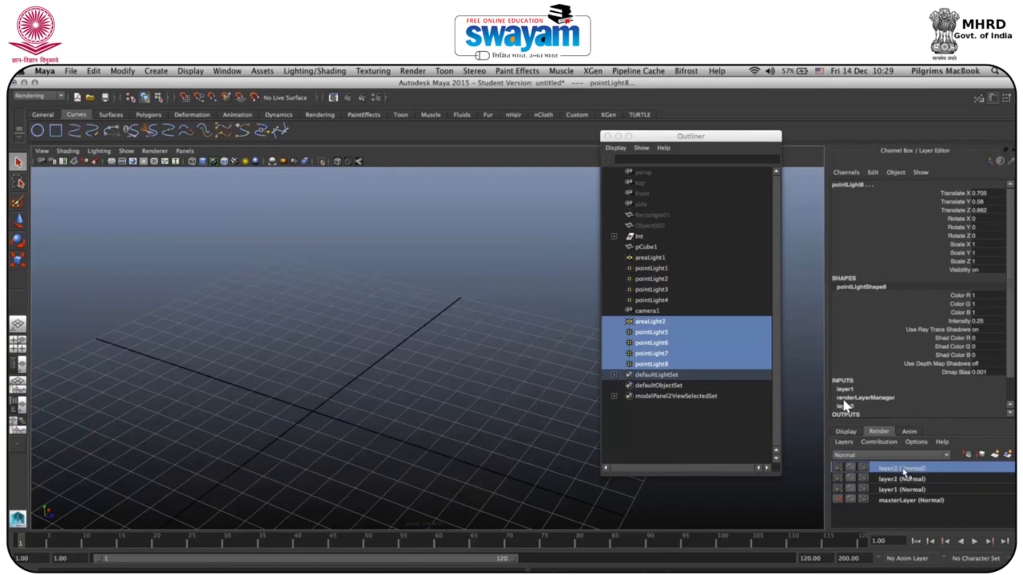
pyautogui.rightClick(903, 470)
pyautogui.click(926, 484)
pyautogui.click(994, 454)
pyautogui.click(915, 469)
pyautogui.rightClick(913, 469)
pyautogui.click(934, 484)
# Step: Create a fifth and a sixth render layer, each with the duplicated lights added
pyautogui.click(994, 454)
pyautogui.click(926, 469)
pyautogui.rightClick(925, 469)
pyautogui.click(934, 484)
pyautogui.click(994, 454)
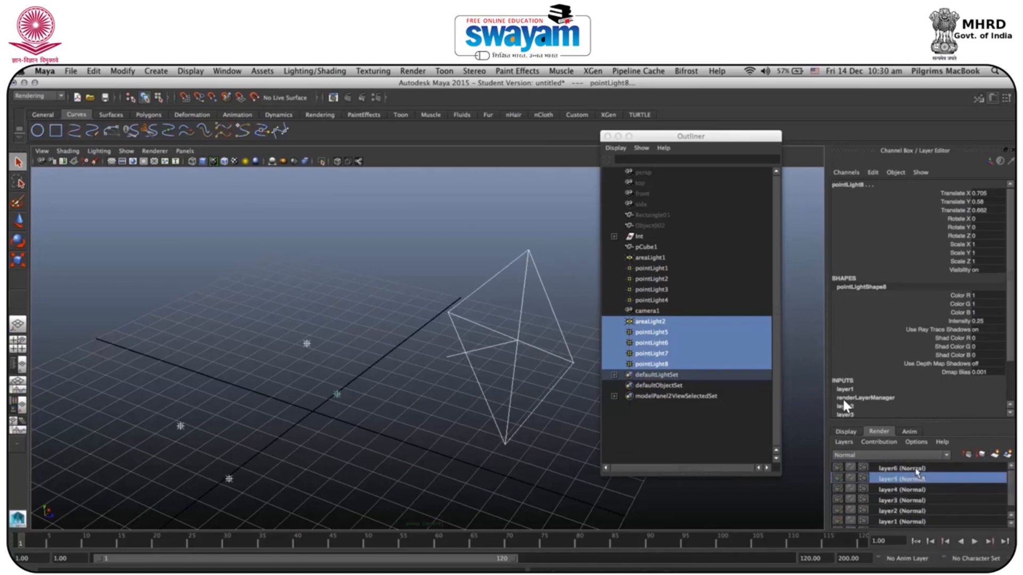
pyautogui.click(915, 469)
pyautogui.rightClick(915, 469)
pyautogui.click(933, 484)
# Step: Create a seventh and an eighth render layer and add the duplicated lights to both
pyautogui.click(994, 455)
pyautogui.click(900, 468)
pyautogui.rightClick(900, 469)
pyautogui.click(932, 484)
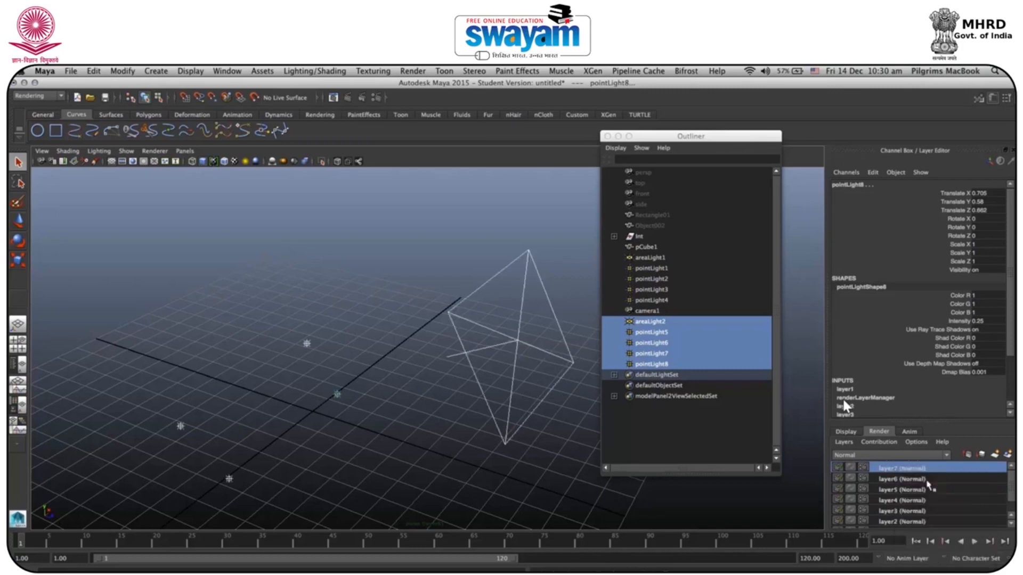
pyautogui.click(994, 455)
pyautogui.doubleClick(916, 469)
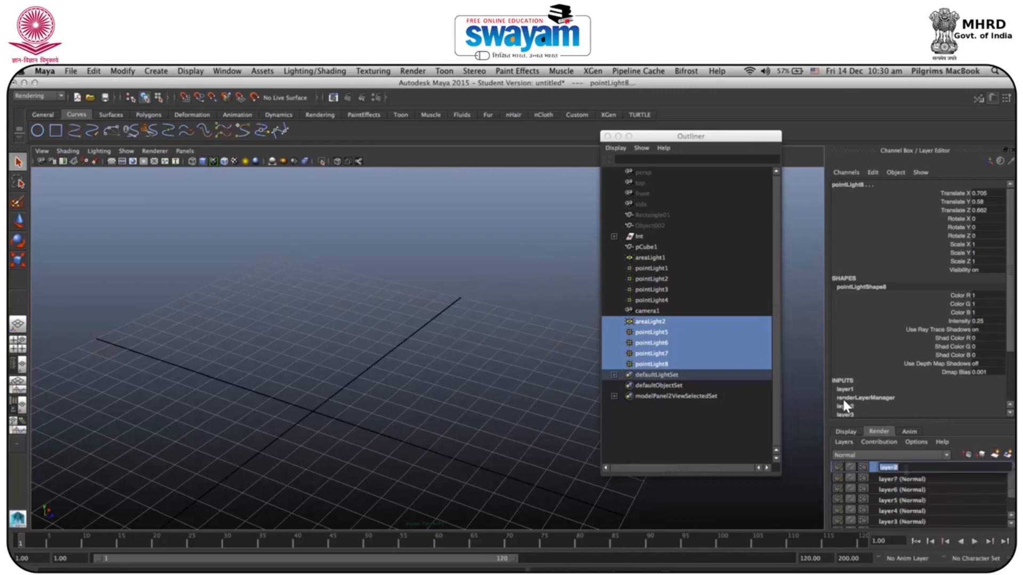
pyautogui.click(935, 478)
pyautogui.doubleClick(889, 471)
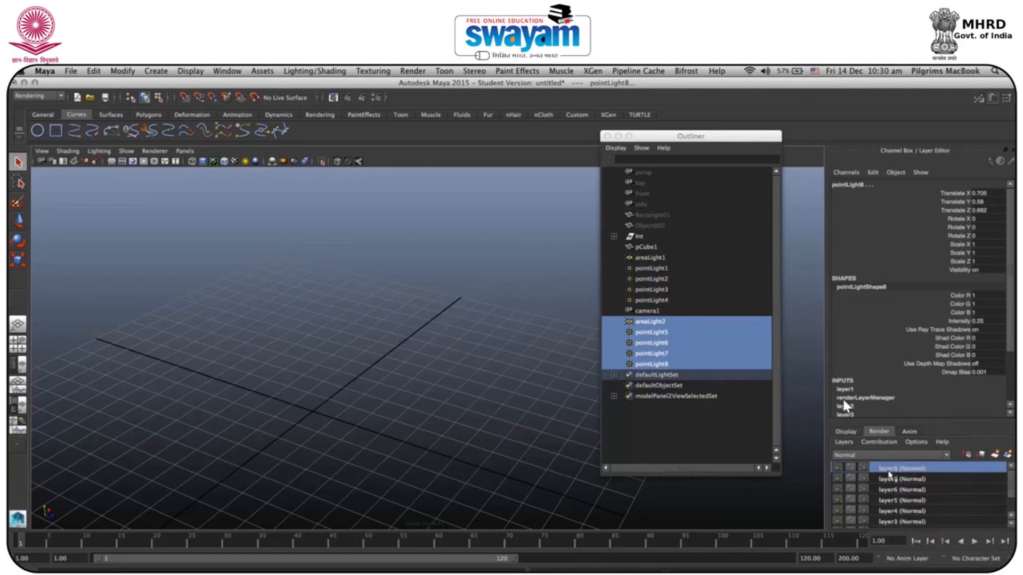
pyautogui.rightClick(876, 470)
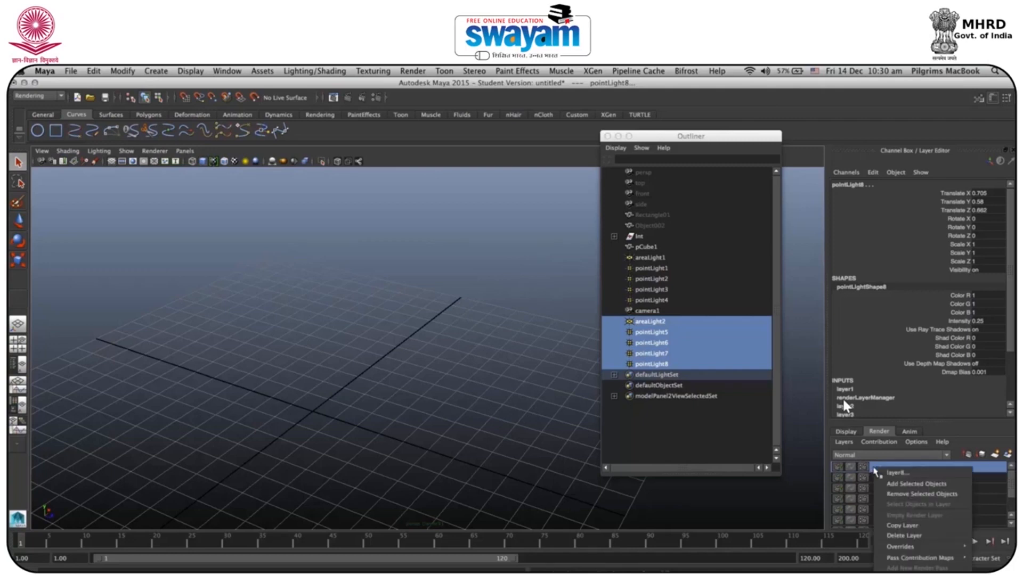
pyautogui.click(909, 484)
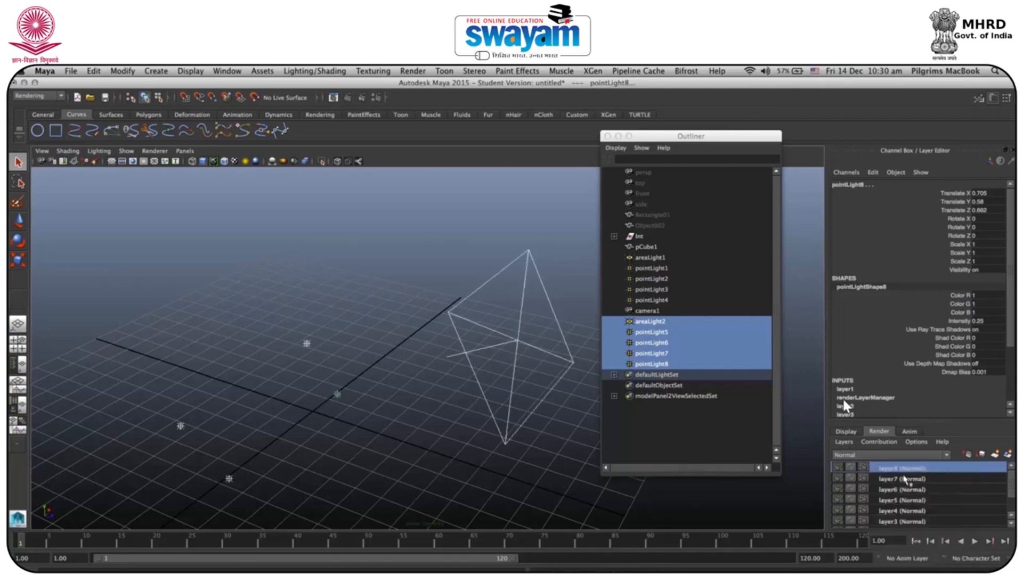
# Step: Enlarge the render layer list, and create a ninth and a tenth render layer holding the duplicated lights
pyautogui.moveTo(918, 422); pyautogui.dragTo(918, 268)
pyautogui.click(995, 302)
pyautogui.click(912, 319)
pyautogui.rightClick(912, 318)
pyautogui.click(942, 335)
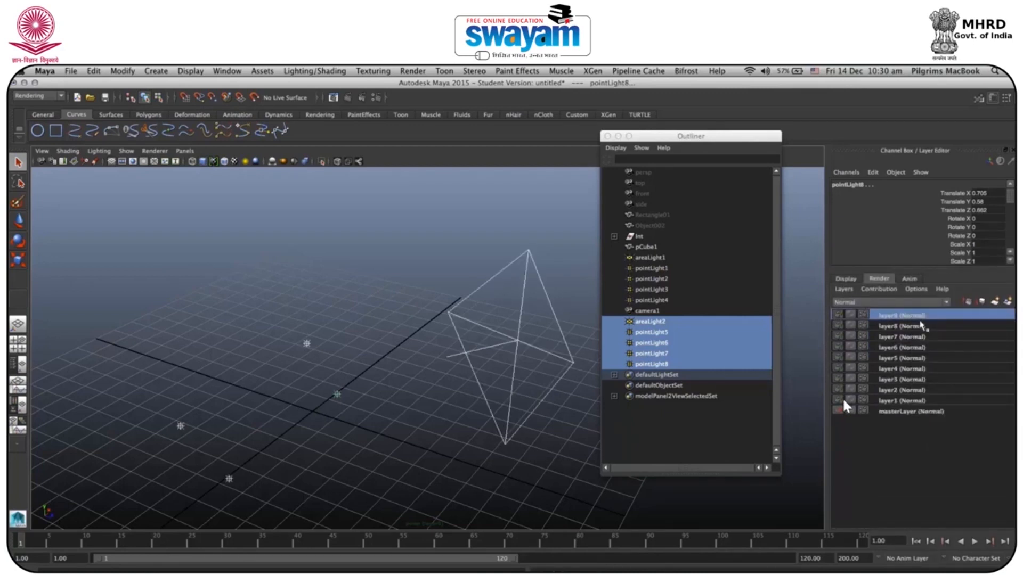
pyautogui.click(995, 301)
pyautogui.click(919, 315)
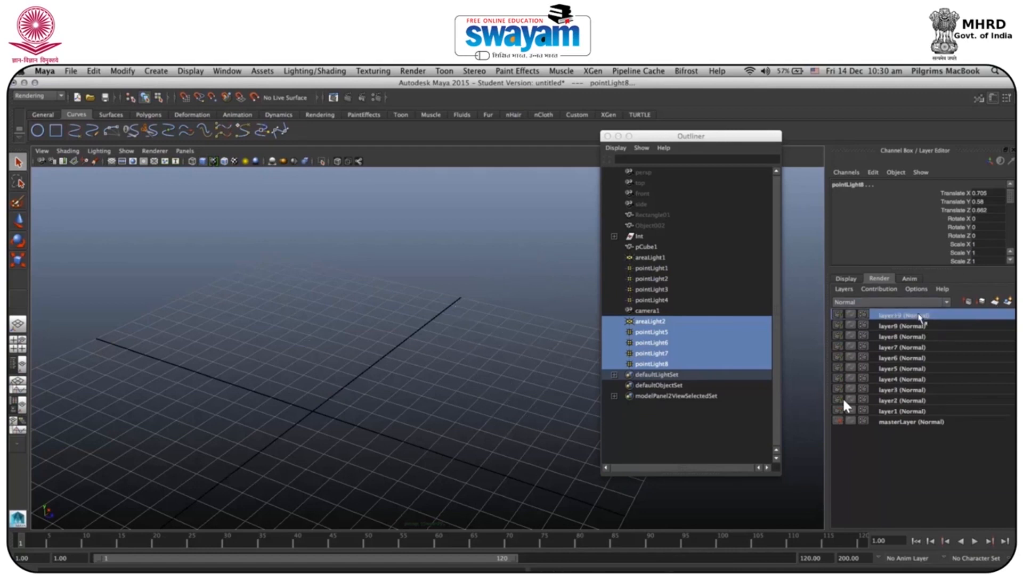
pyautogui.rightClick(919, 316)
pyautogui.click(948, 334)
# Step: Create an eleventh and a twelfth render layer containing the duplicated lights
pyautogui.click(995, 301)
pyautogui.click(901, 318)
pyautogui.rightClick(900, 318)
pyautogui.click(942, 331)
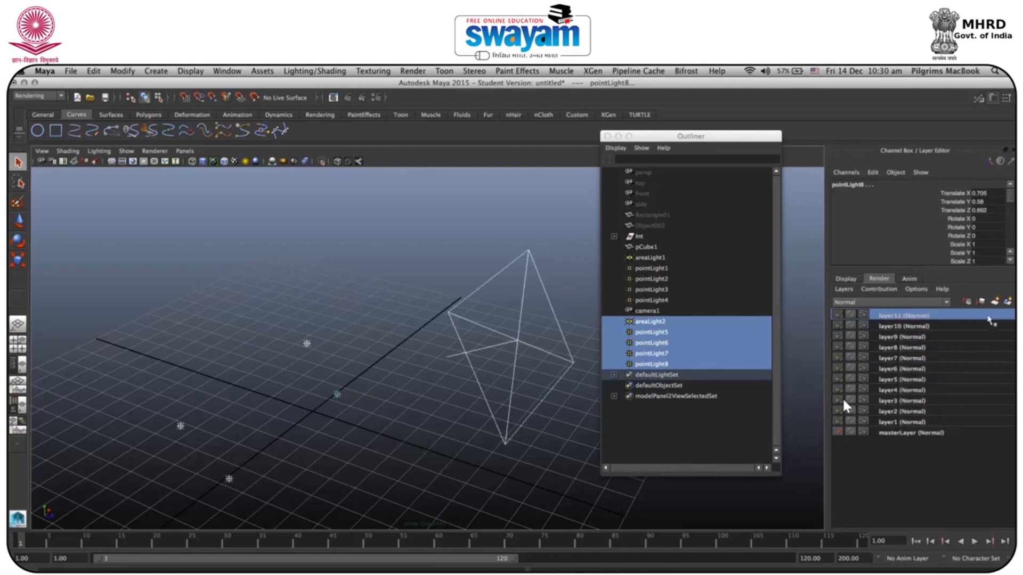
pyautogui.click(995, 301)
pyautogui.click(893, 317)
pyautogui.rightClick(892, 317)
pyautogui.click(922, 331)
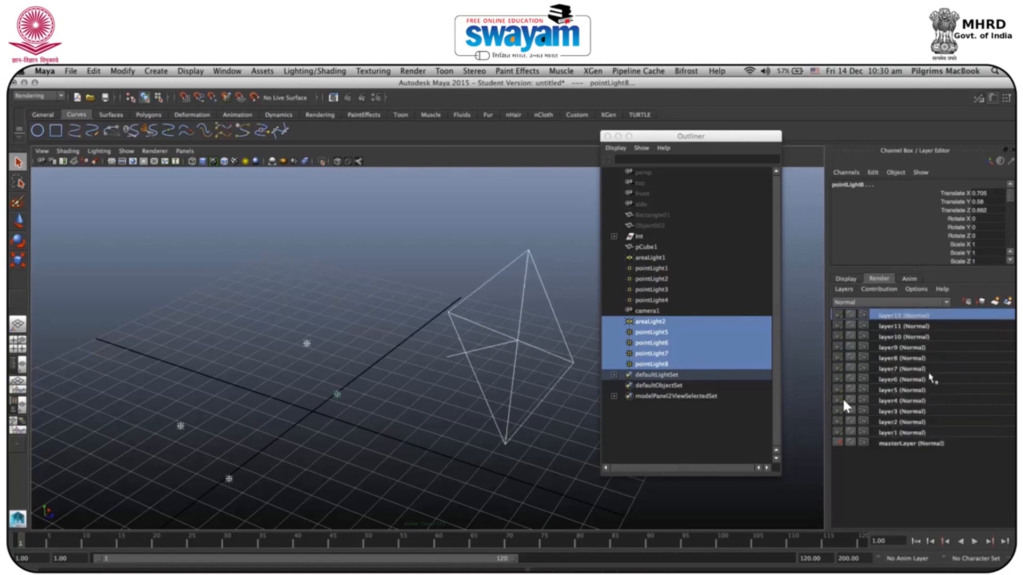
# Step: View the full scene in masterLayer and switch to the first render layer, layer1
pyautogui.click(914, 443)
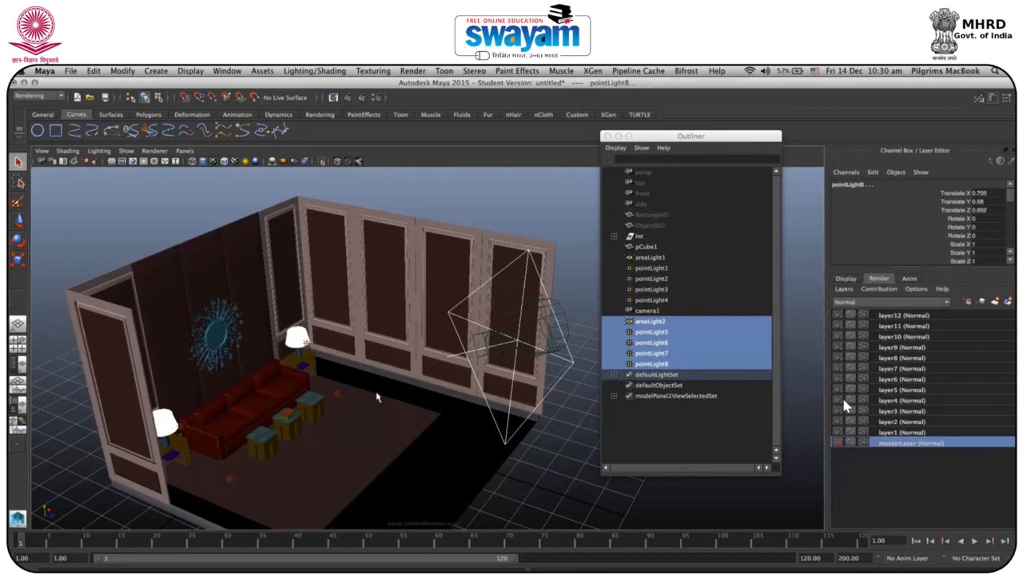
pyautogui.click(887, 433)
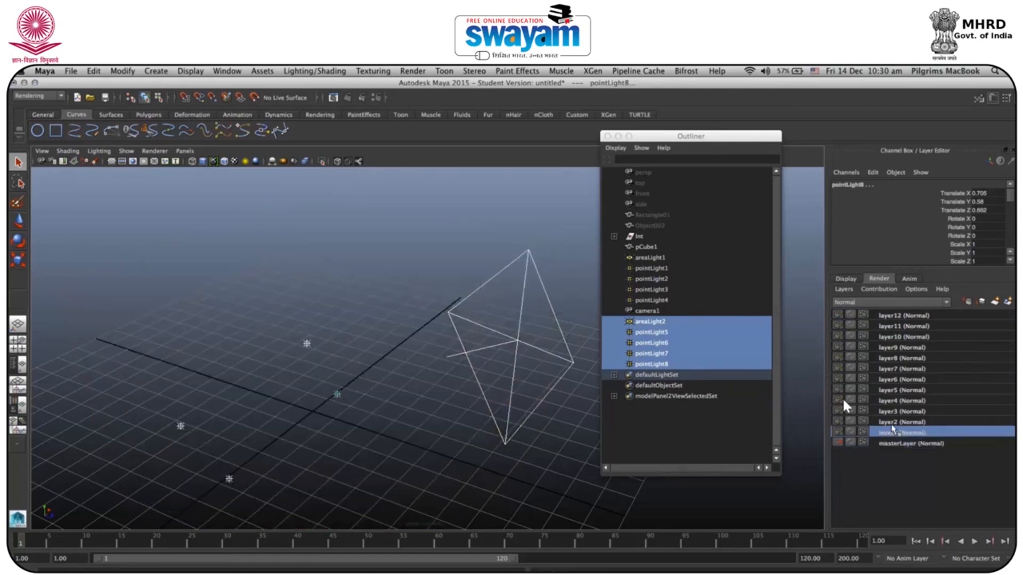
# Step: View layer2 through layer5 in turn, return to masterLayer and inspect the full room
pyautogui.click(895, 422)
pyautogui.click(896, 411)
pyautogui.click(896, 401)
pyautogui.click(898, 390)
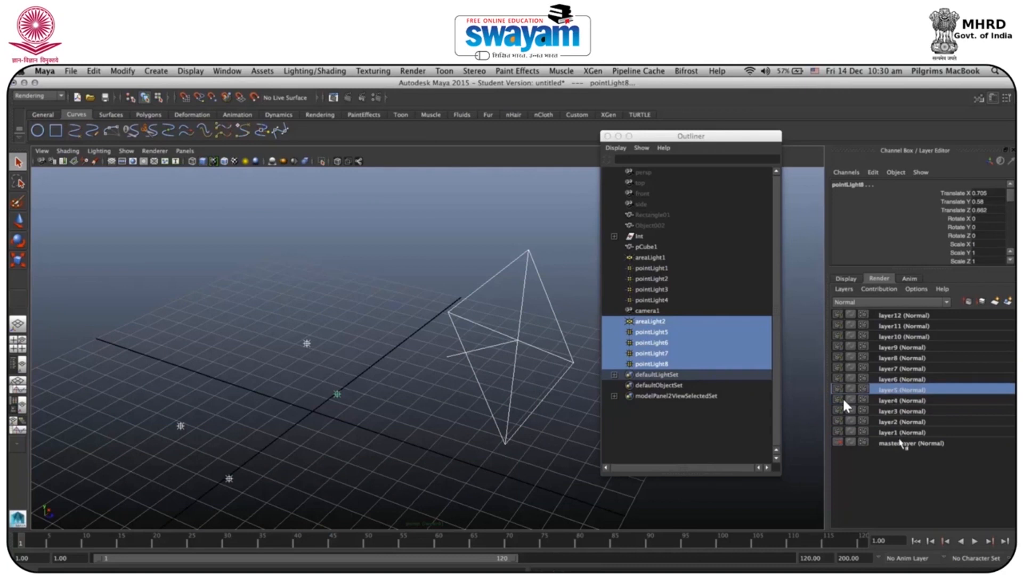
pyautogui.click(903, 443)
pyautogui.keyDown('alt'); pyautogui.moveTo(368, 410); pyautogui.dragTo(344, 346); pyautogui.keyUp('alt')
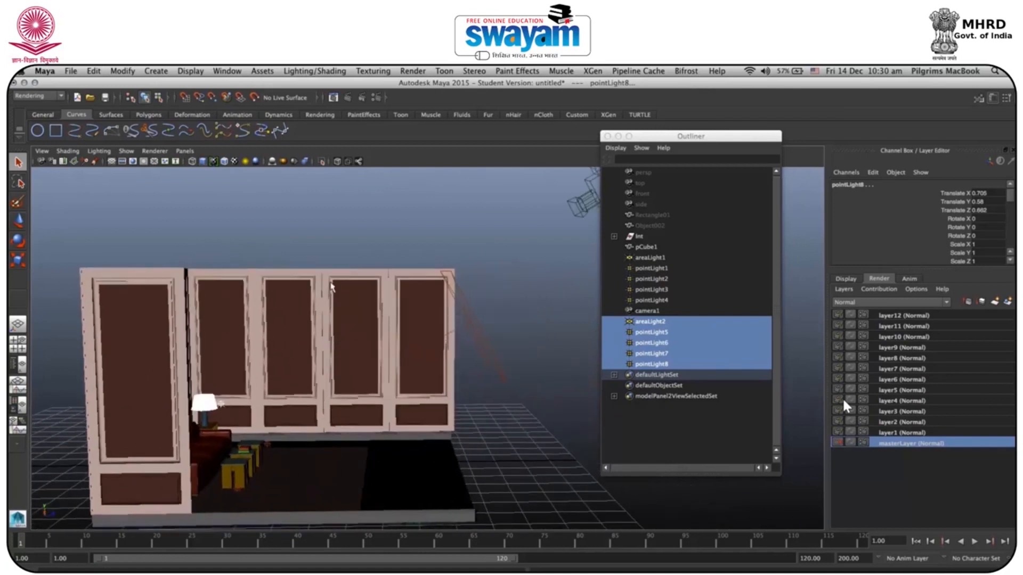
pyautogui.moveTo(382, 277)
pyautogui.keyDown('alt'); pyautogui.mouseDown()
pyautogui.moveTo(394, 288)
pyautogui.moveTo(377, 294)
pyautogui.mouseUp(); pyautogui.keyUp('alt')
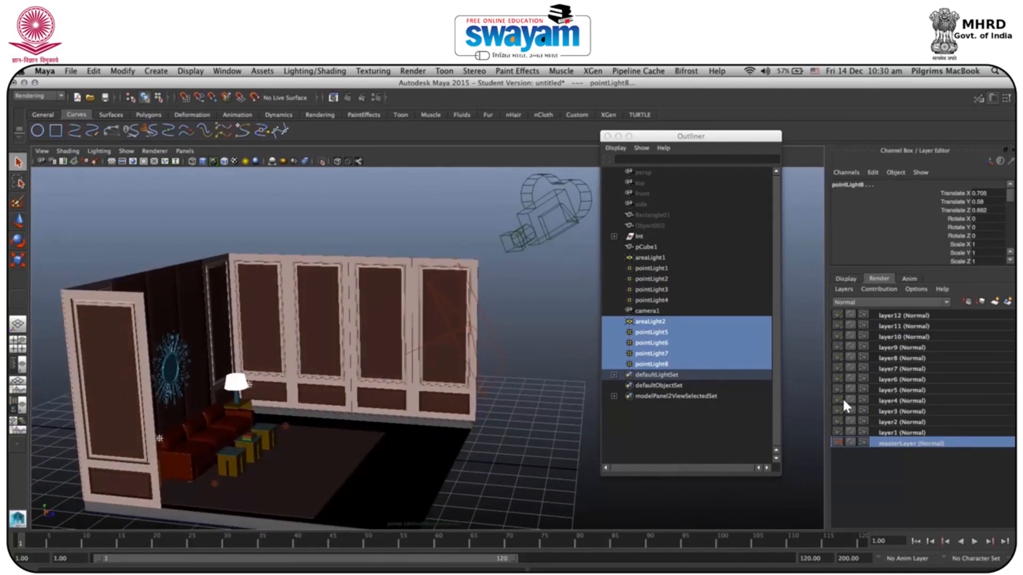
pyautogui.rightClick(922, 437)
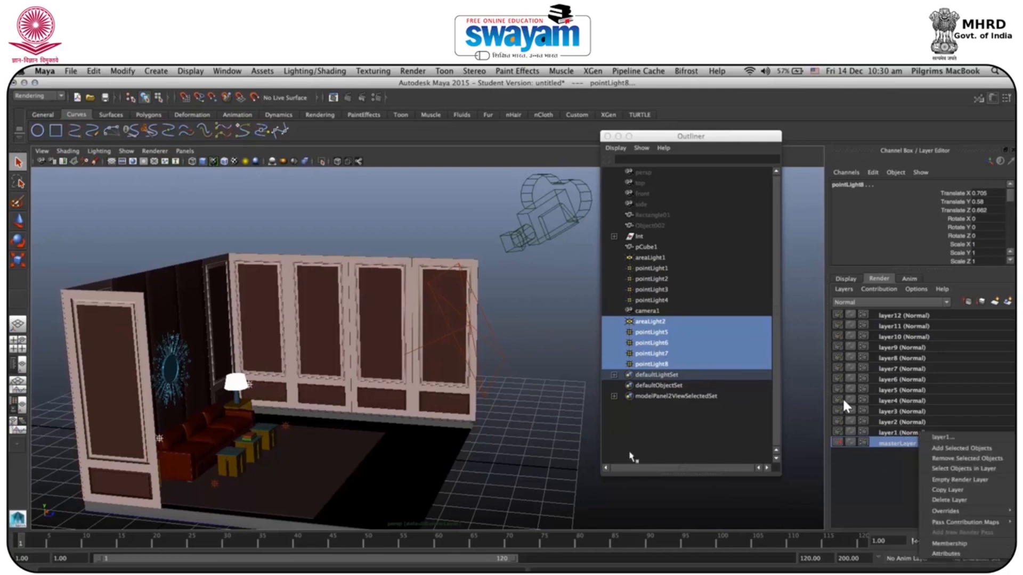
pyautogui.click(635, 433)
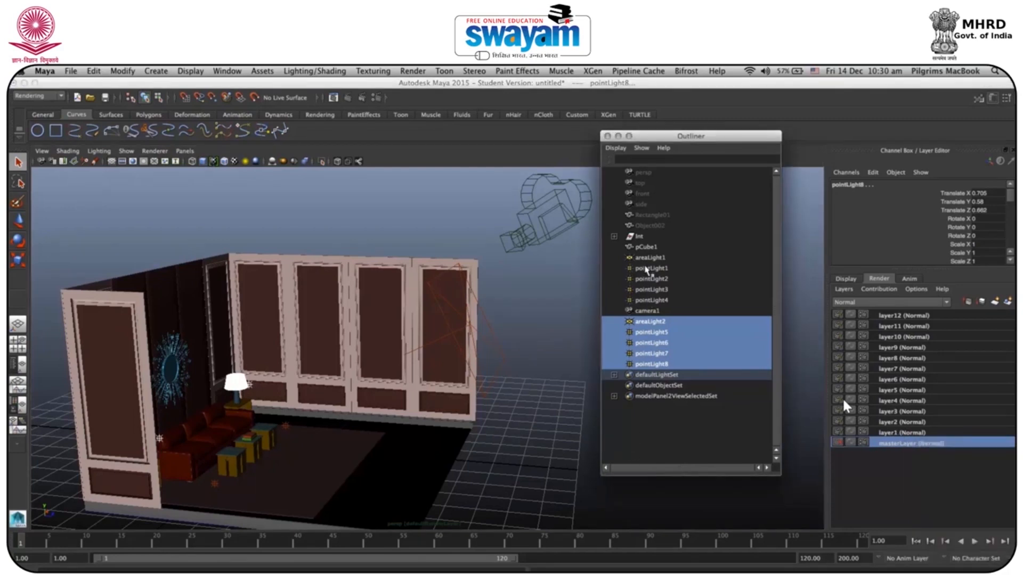
# Step: Group everything from areaLight1 to pointLight8, including camera1, and name the group light
pyautogui.click(669, 421)
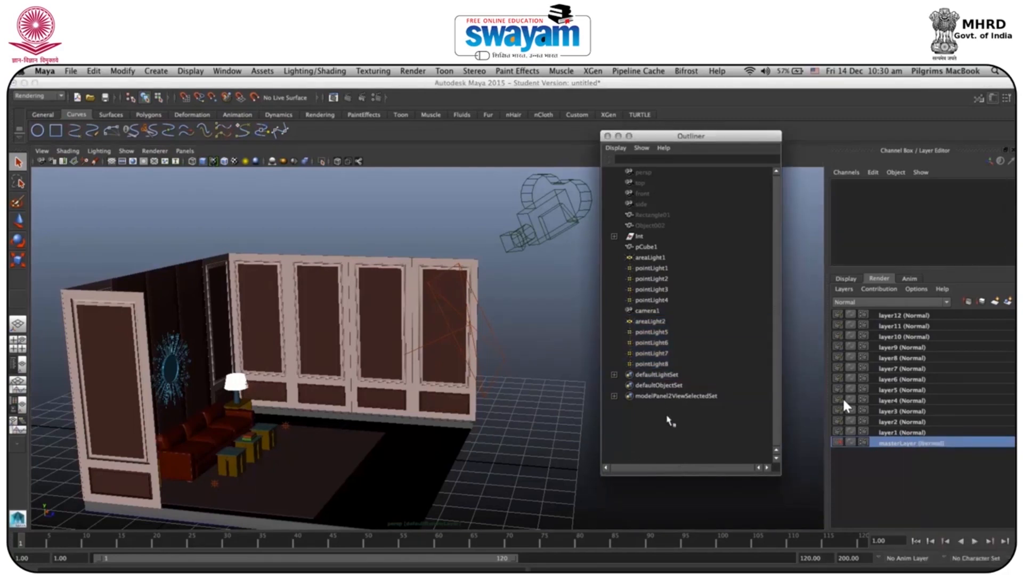
pyautogui.click(649, 260)
pyautogui.keyDown('shift'); pyautogui.click(659, 365); pyautogui.keyUp('shift')
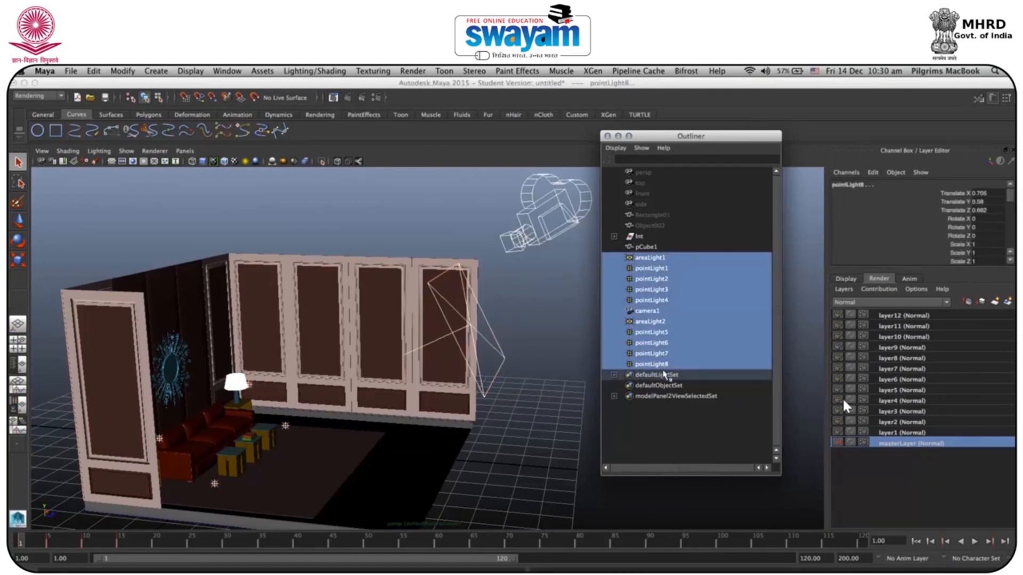
pyautogui.hotkey('ctrl', 'g')
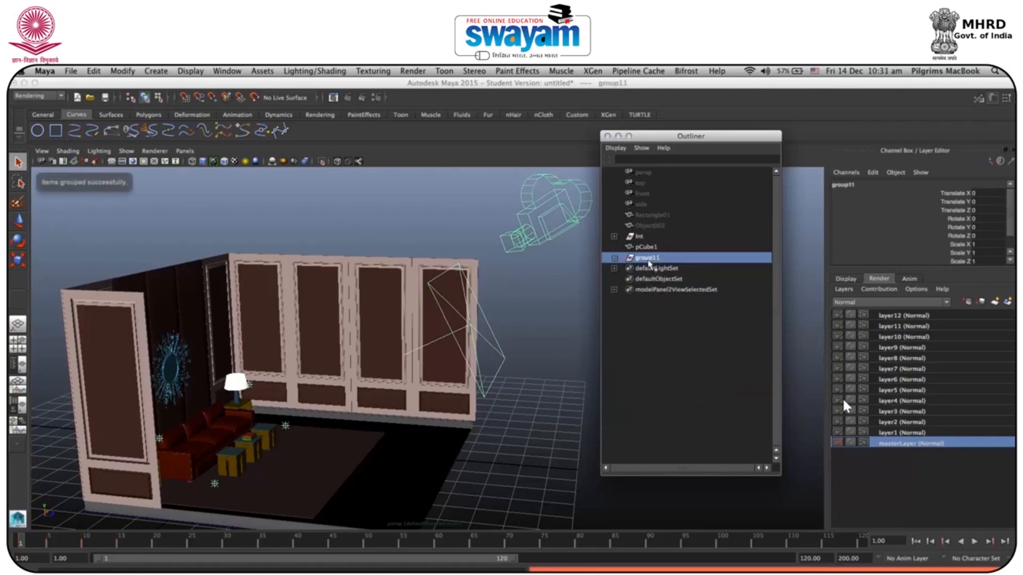
pyautogui.doubleClick(649, 259)
pyautogui.write('light')
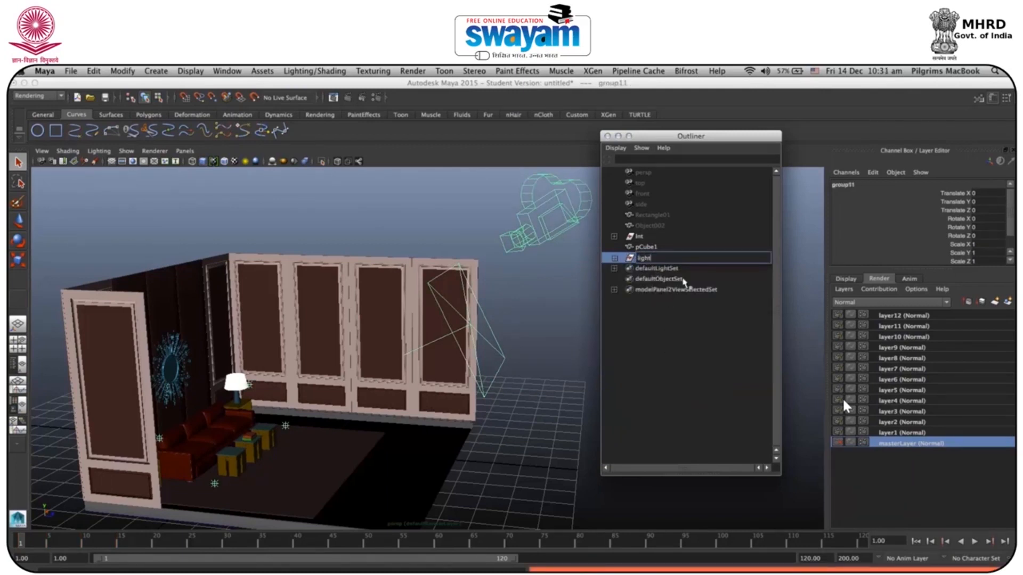
pyautogui.press('Return')
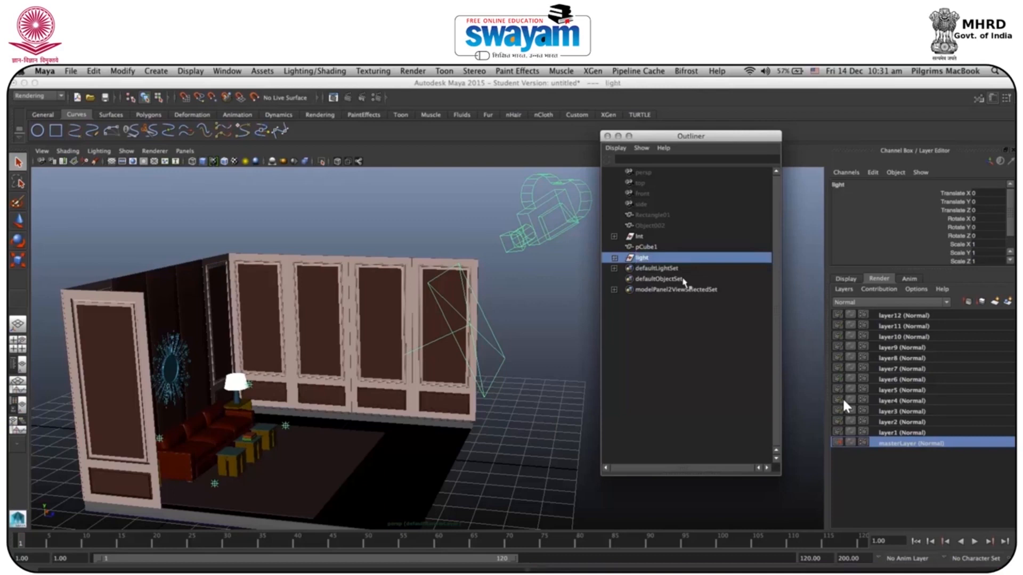
# Step: Check how the light group appears in layer3 and layer4, and return to masterLayer
pyautogui.click(906, 403)
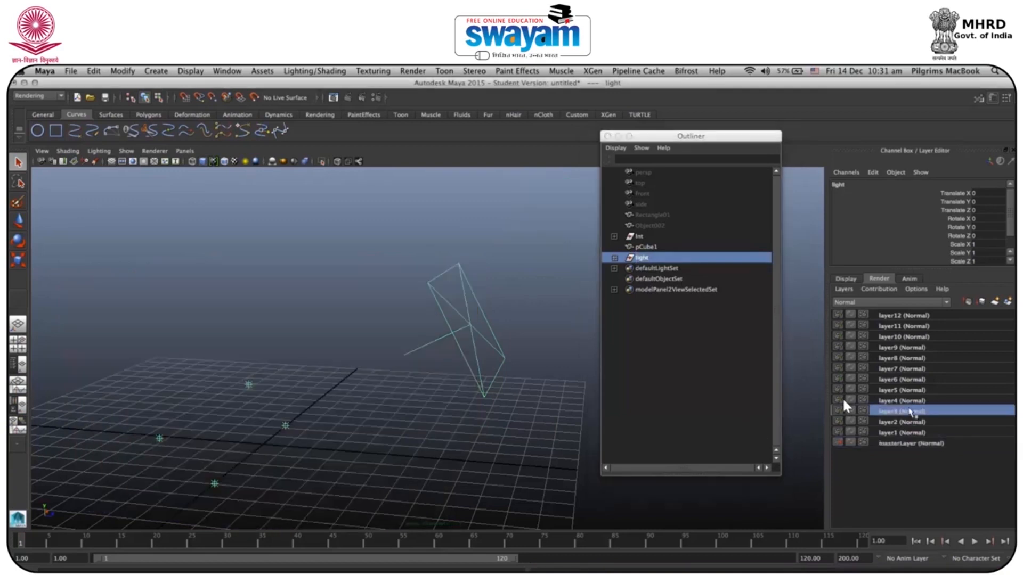
pyautogui.click(615, 258)
pyautogui.click(615, 259)
pyautogui.click(884, 444)
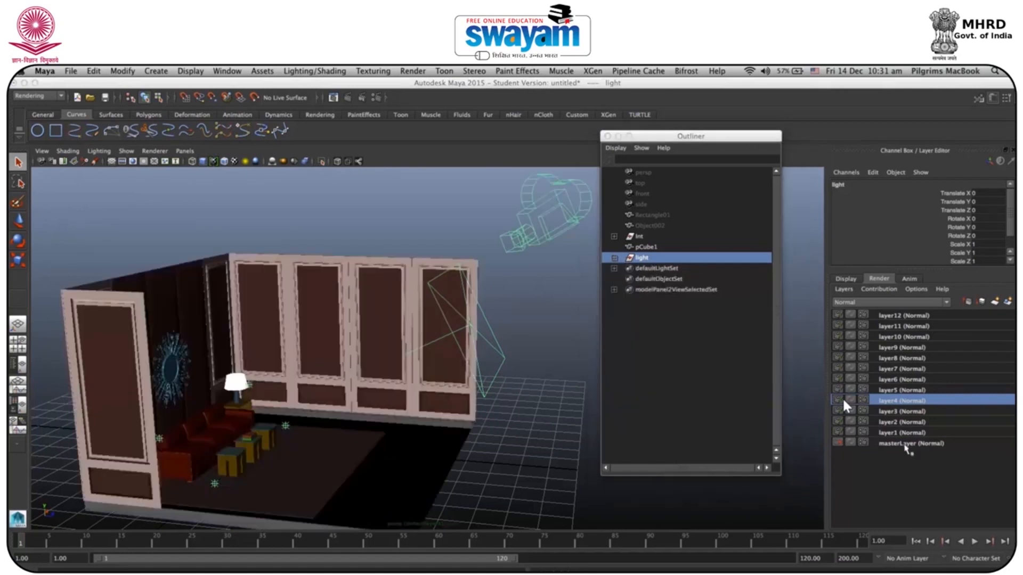
# Step: Hide the light group in masterLayer, toggling its visibility once and leaving it hidden
pyautogui.click(647, 259)
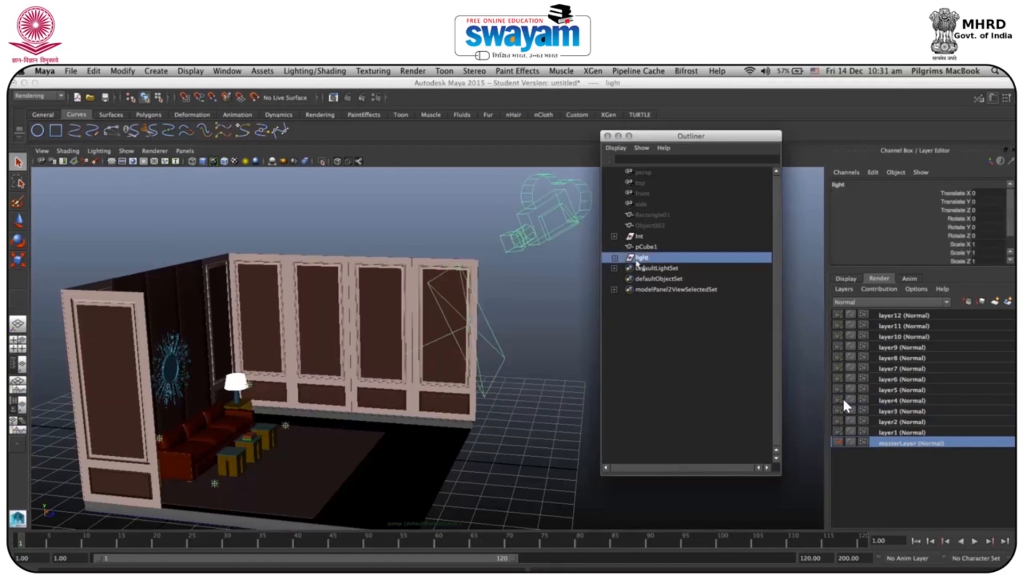
pyautogui.hotkey('ctrl', 'h')
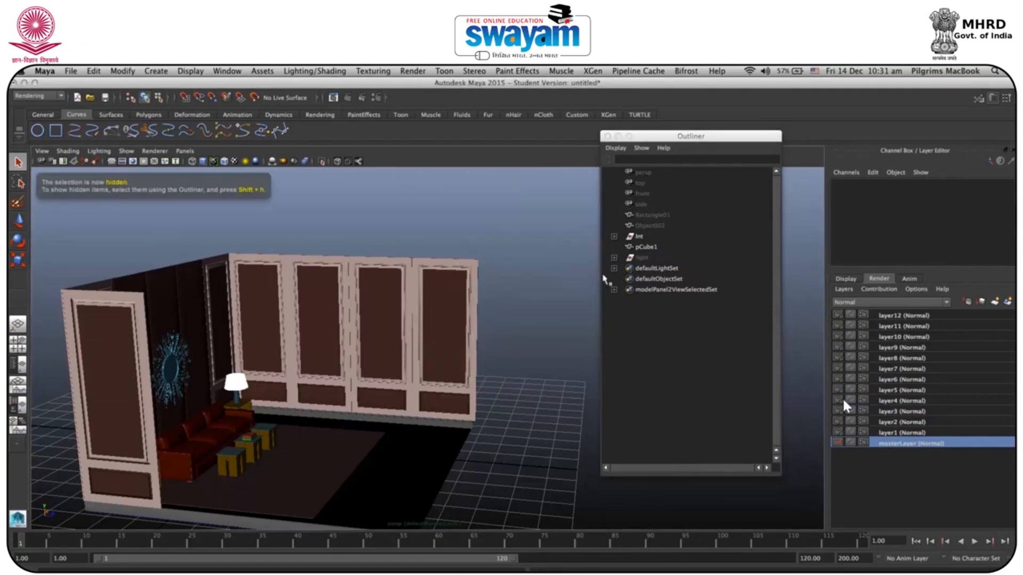
pyautogui.click(663, 261)
pyautogui.hotkey('shift', 'h')
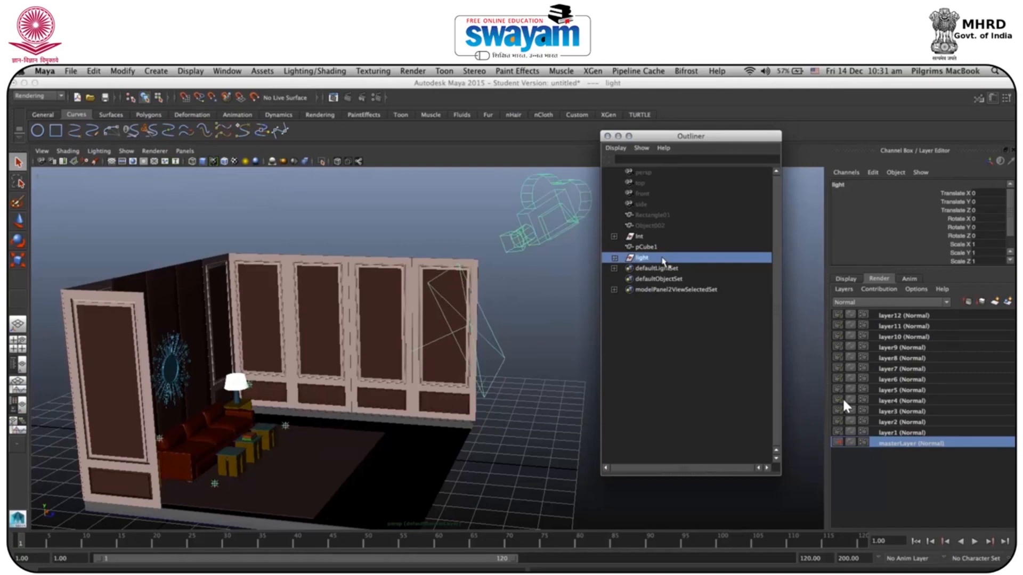
pyautogui.hotkey('ctrl', 'h')
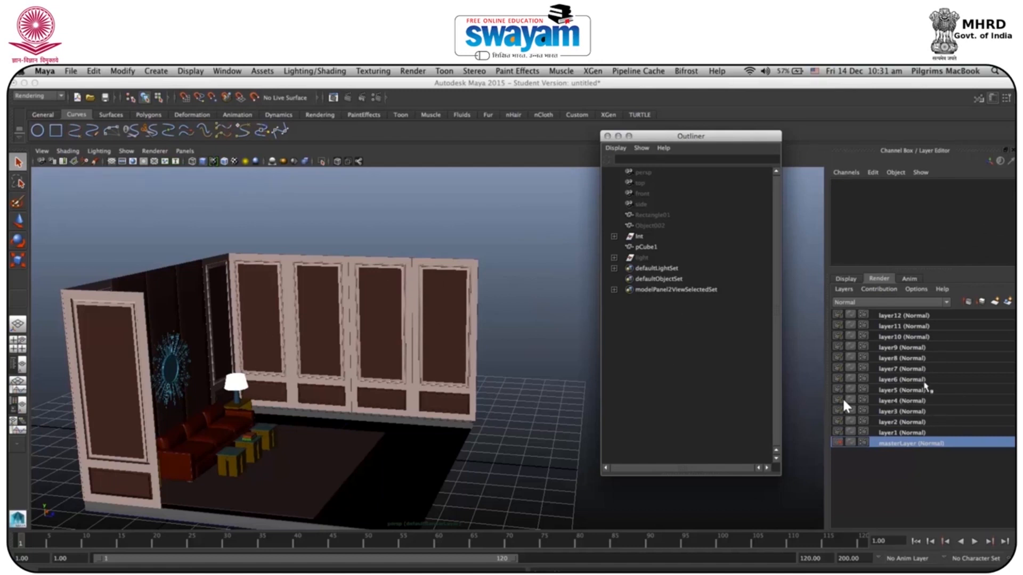
# Step: Group the four-panel side wall in masterLayer and move the new group out of Int to the top level
pyautogui.click(928, 433)
pyautogui.click(928, 444)
pyautogui.moveTo(507, 224); pyautogui.dragTo(266, 395)
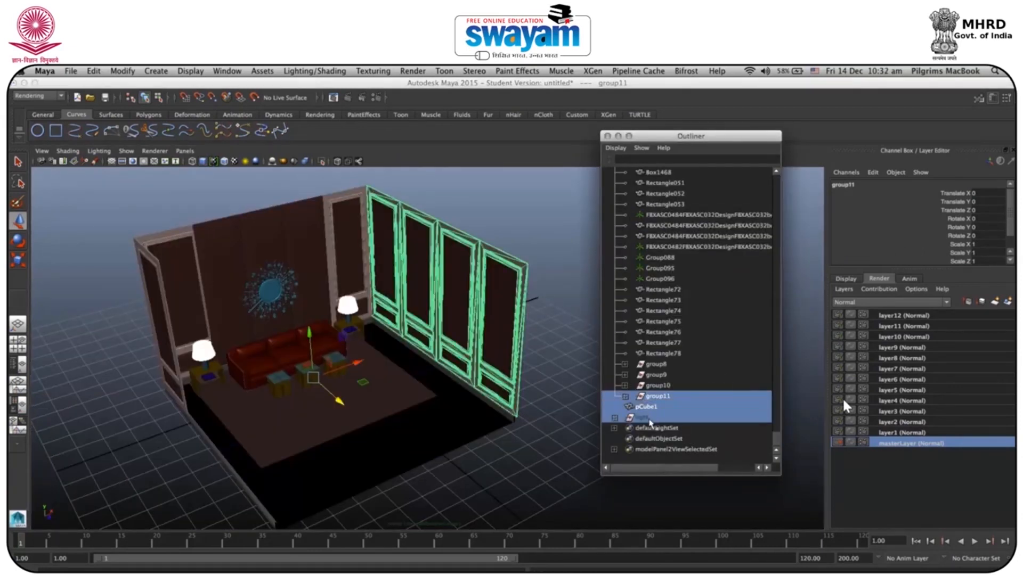
pyautogui.moveTo(663, 400); pyautogui.dragTo(634, 426, button='middle')
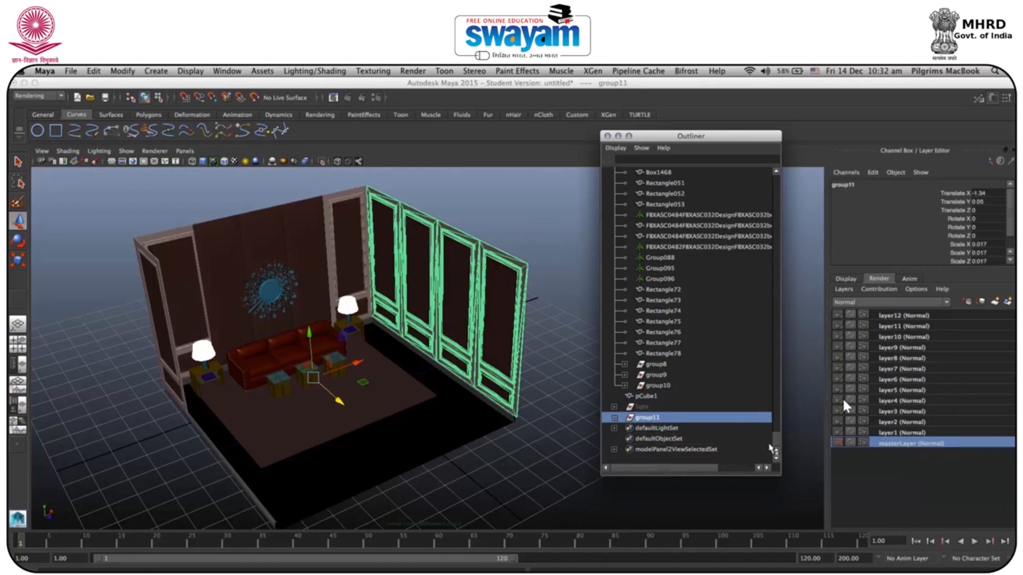
pyautogui.moveTo(778, 445); pyautogui.dragTo(778, 177)
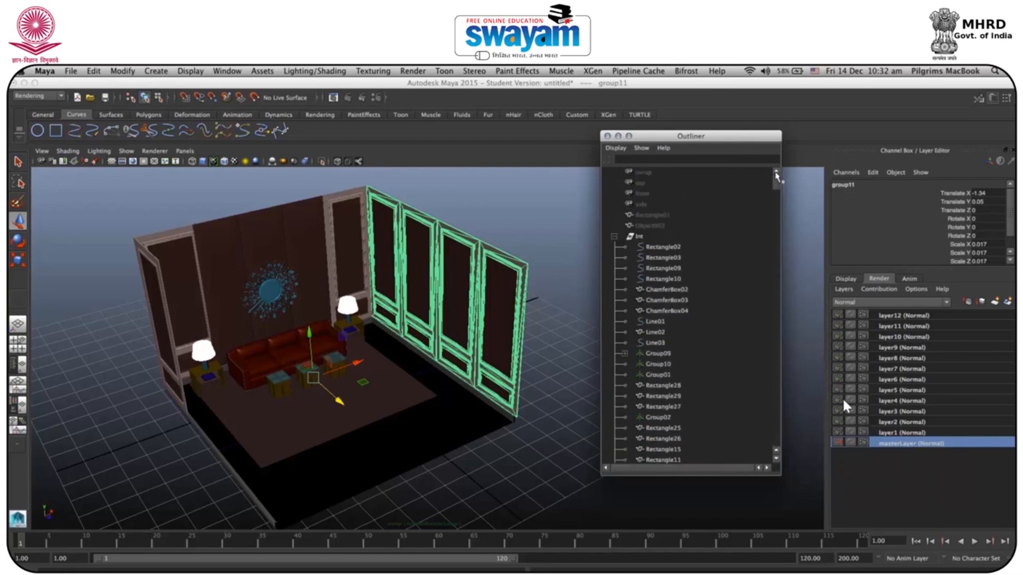
pyautogui.click(615, 237)
pyautogui.click(666, 350)
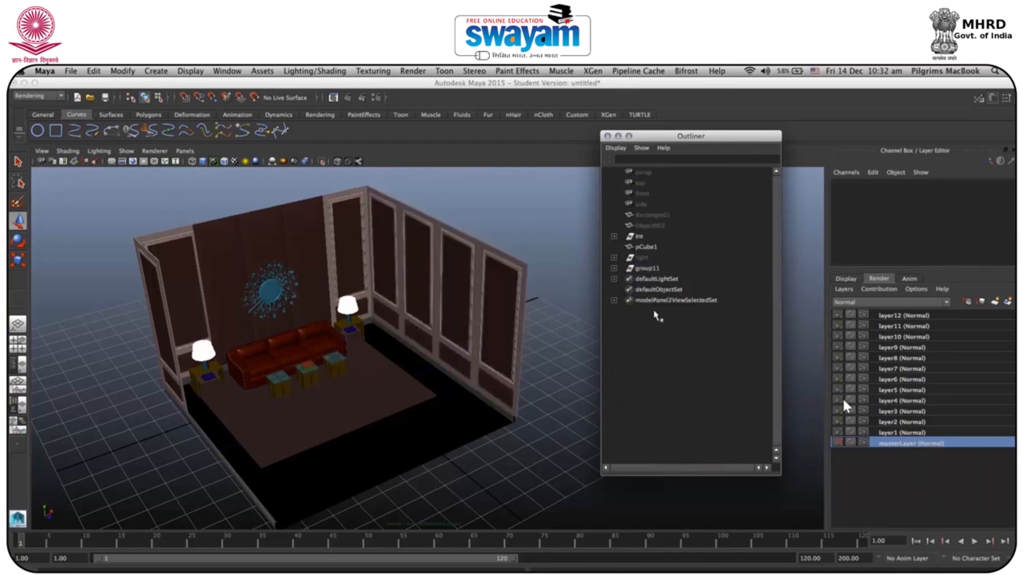
# Step: Rename the top-level wall panel group as side_wall
pyautogui.click(646, 269)
pyautogui.doubleClick(656, 273)
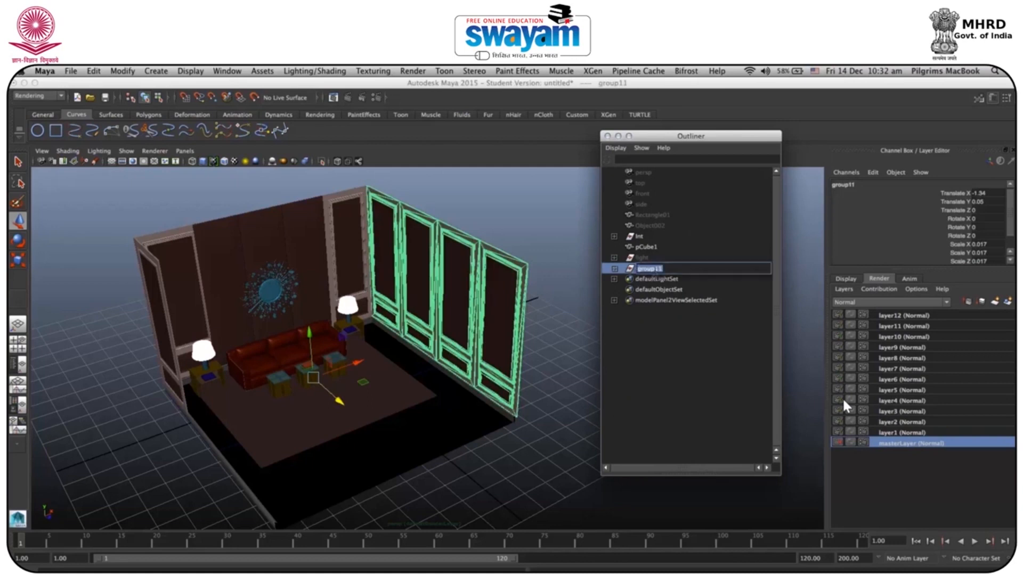
pyautogui.write('wall')
pyautogui.press('Return')
pyautogui.click(681, 353)
# Step: Add the side_wall group to render layer layer1
pyautogui.click(664, 270)
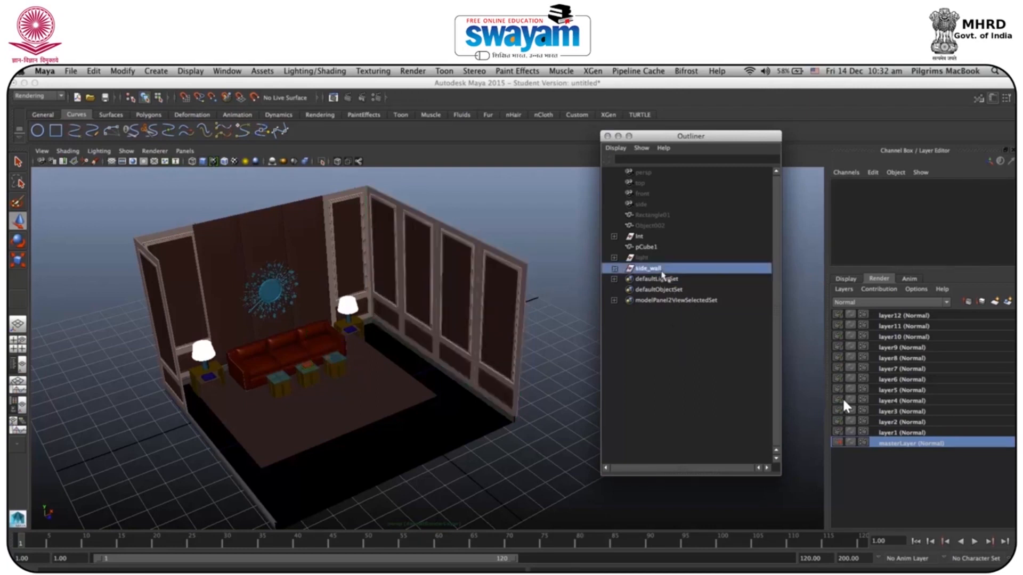
pyautogui.click(891, 432)
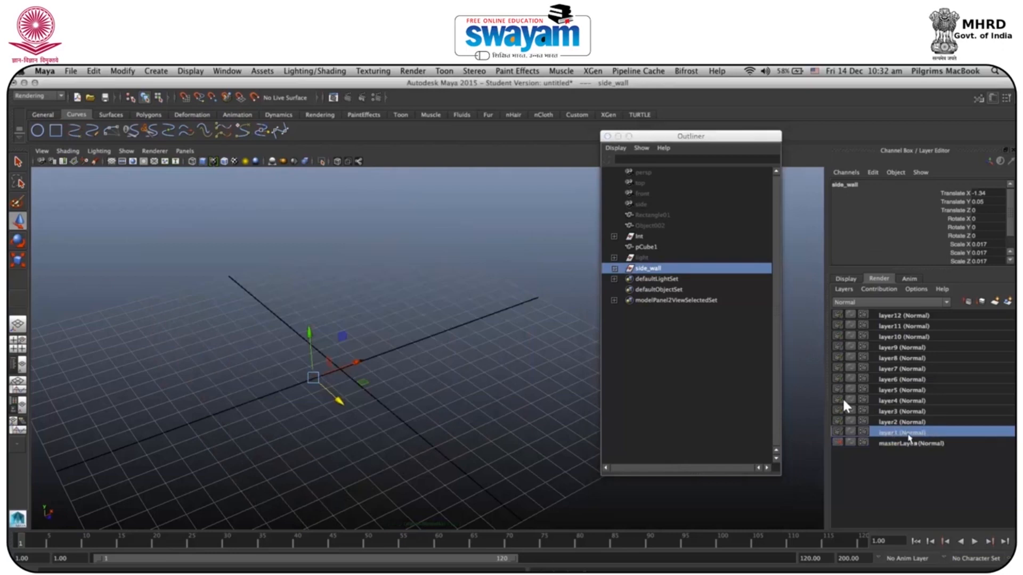
pyautogui.rightClick(910, 434)
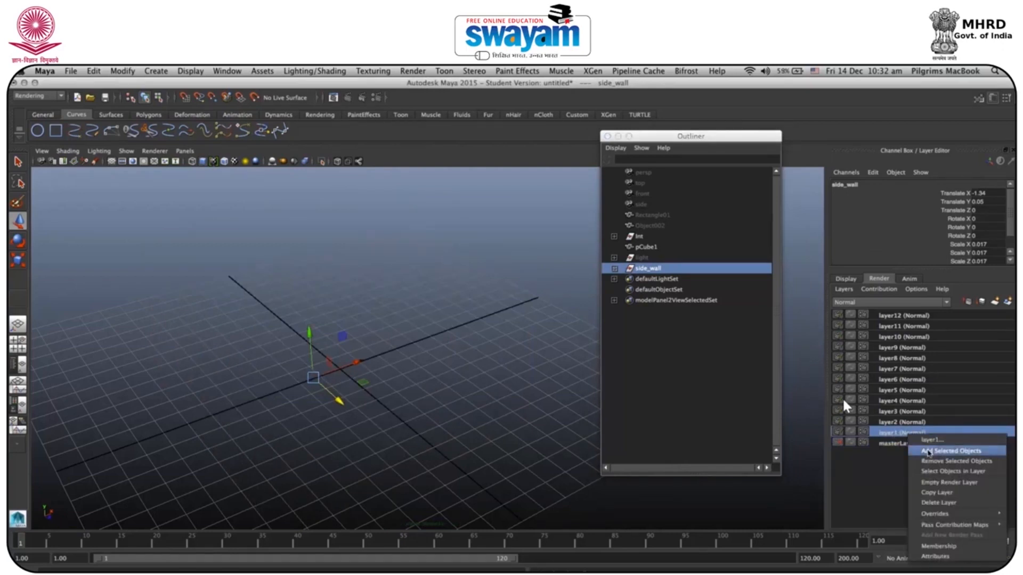
pyautogui.click(928, 453)
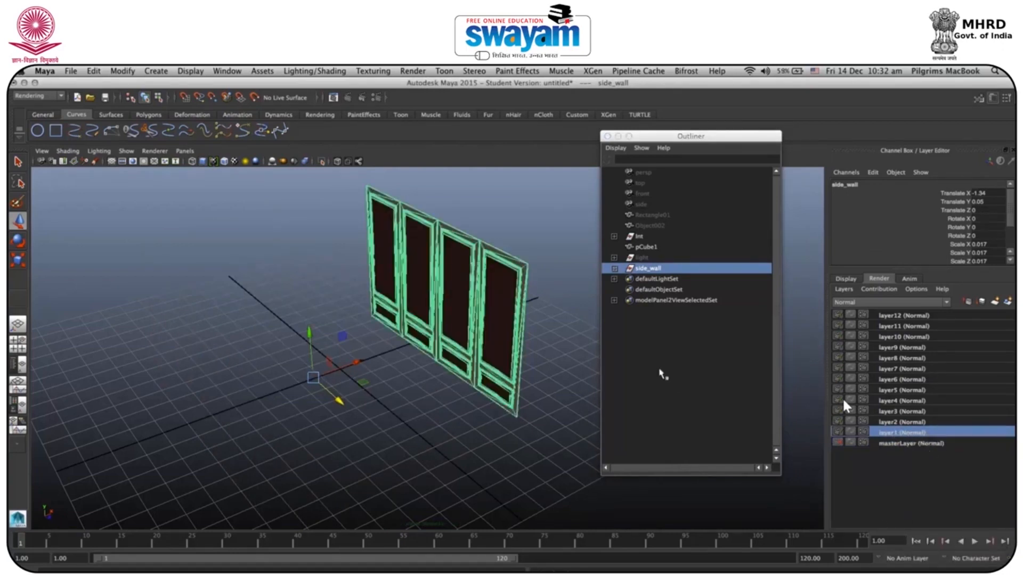
# Step: Unhide the light group in layer1 to check its lights, and hide it again
pyautogui.click(656, 334)
pyautogui.click(642, 258)
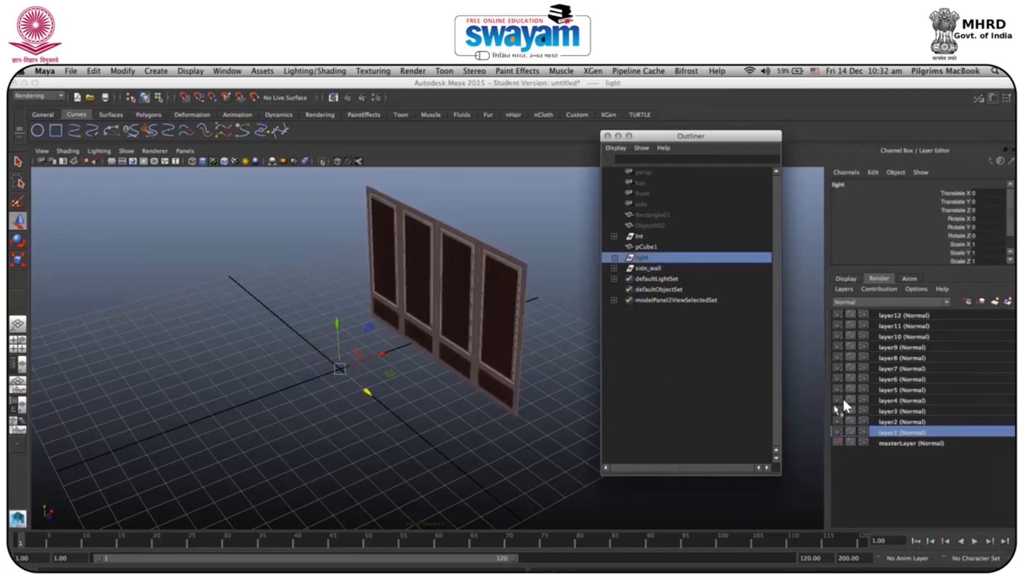
pyautogui.hotkey('shift', 'h')
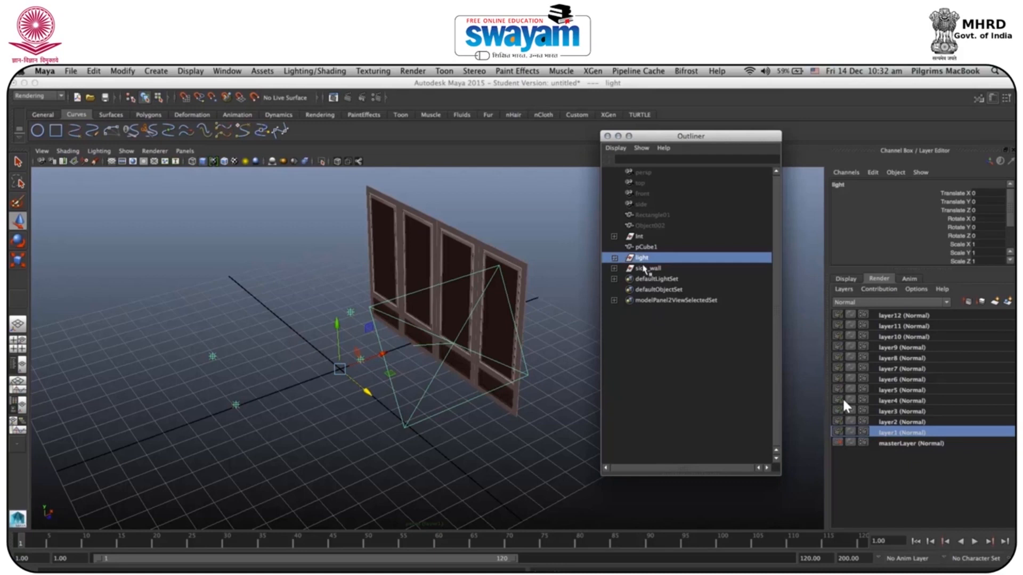
pyautogui.hotkey('ctrl', 'h')
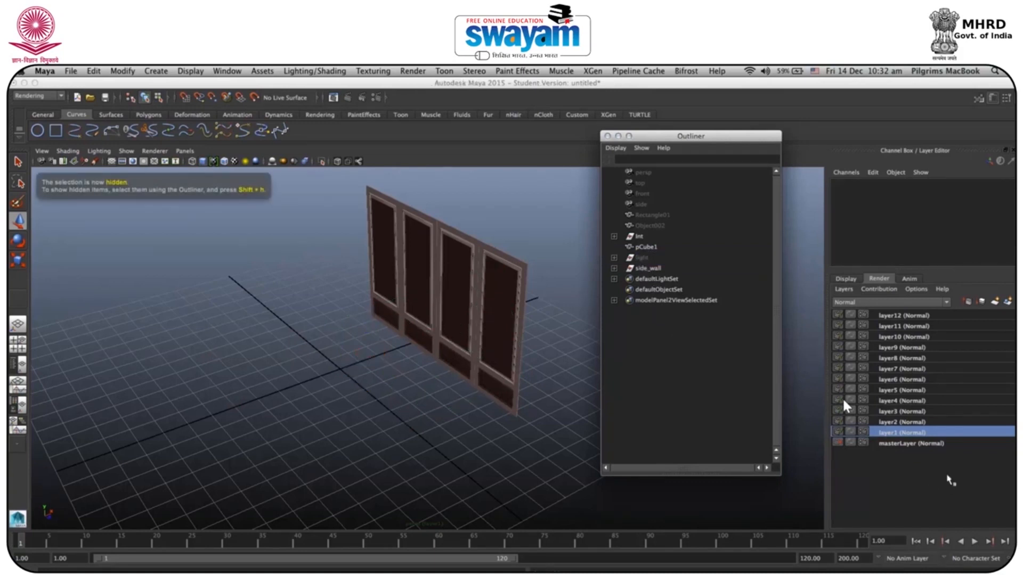
# Step: Save the scene as a Maya ASCII file named render layer_001 in the scenes folder
pyautogui.click(70, 71)
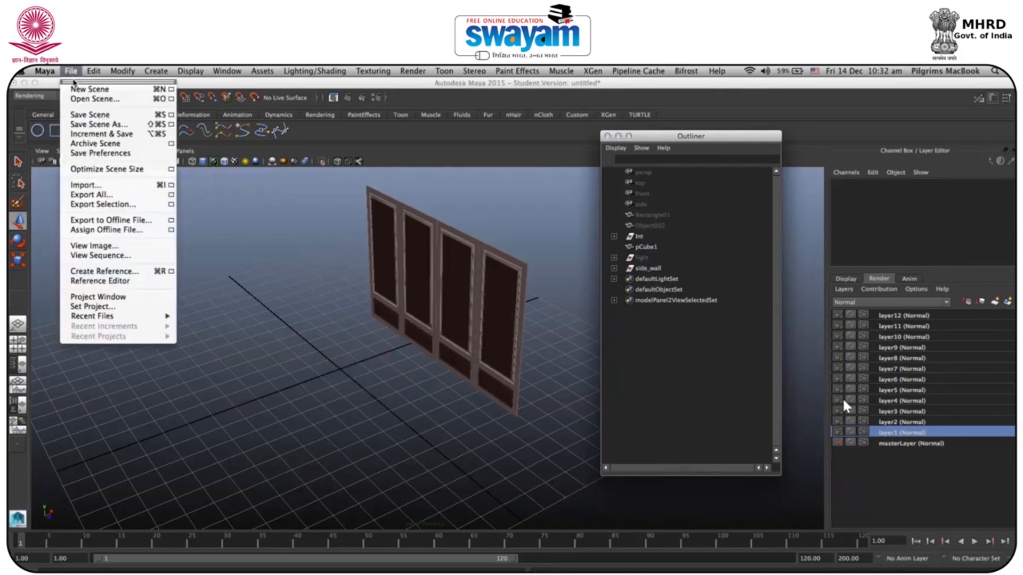
pyautogui.click(93, 124)
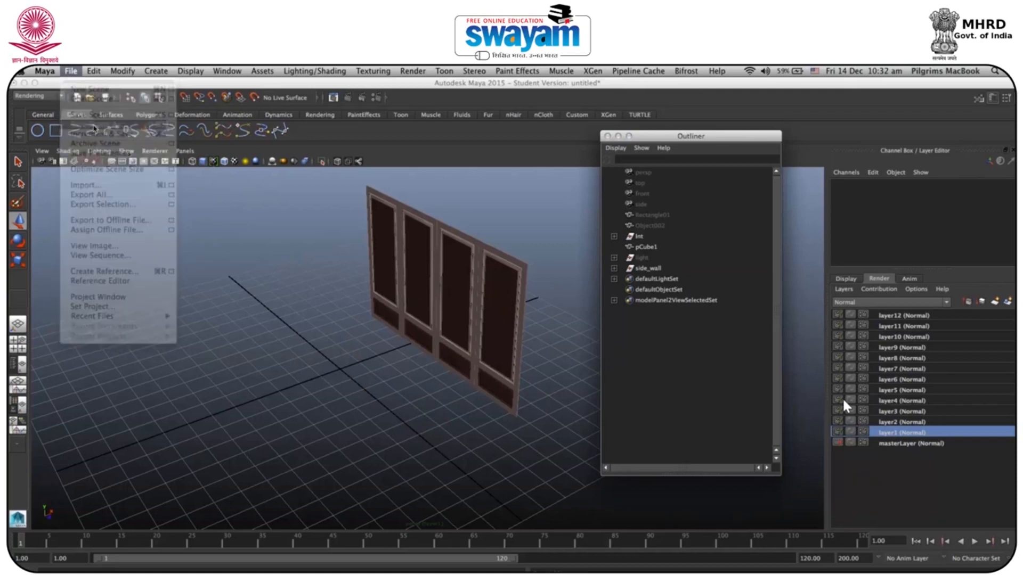
pyautogui.write('r')
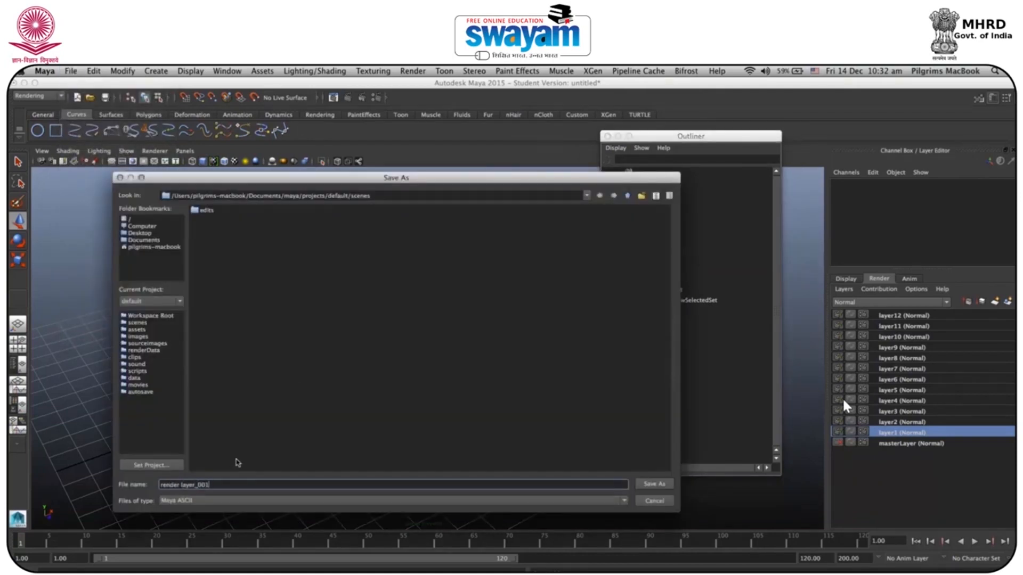
pyautogui.write('ender layer_001')
pyautogui.press('Return')
pyautogui.click(483, 366)
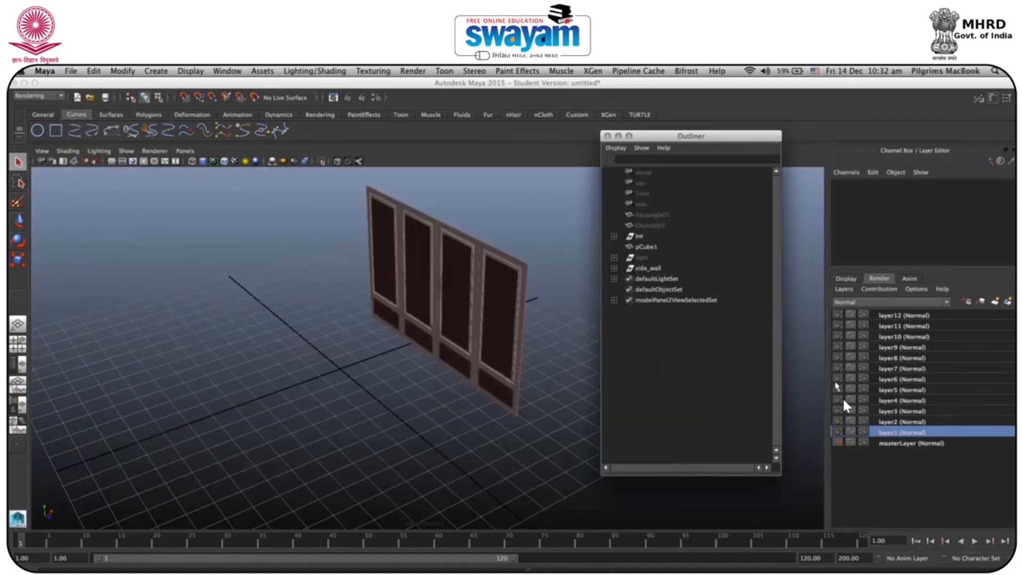
# Step: Rename render layer layer1 as side_wall1
pyautogui.doubleClick(904, 434)
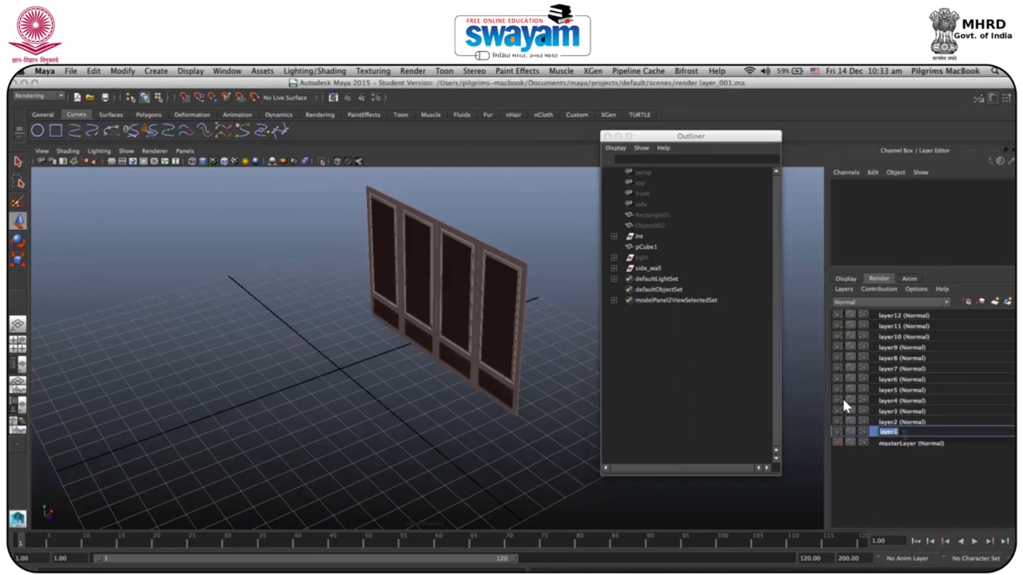
pyautogui.write('side wall')
pyautogui.press('Return')
# Step: Select all the side wall panels in the side_wall1 layer and switch back to masterLayer with them selected
pyautogui.click(912, 445)
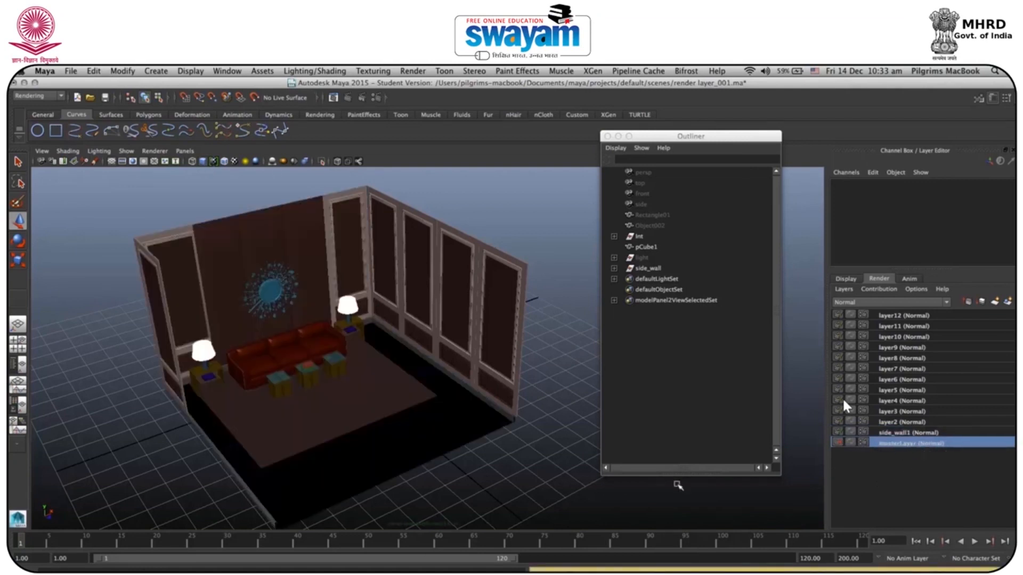
pyautogui.click(922, 434)
pyautogui.moveTo(336, 188); pyautogui.dragTo(546, 445)
pyautogui.click(926, 444)
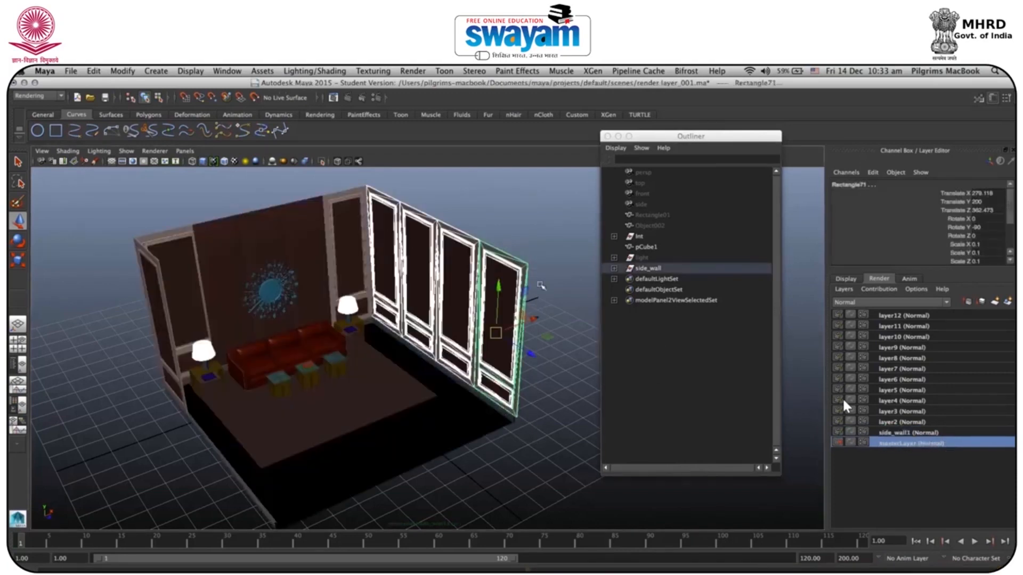
# Step: Hide the side wall panels and select all the floor pieces, test-moving them sideways and undoing the move
pyautogui.hotkey('ctrl', 'h')
pyautogui.keyDown('alt'); pyautogui.moveTo(429, 287); pyautogui.dragTo(331, 307); pyautogui.keyUp('alt')
pyautogui.moveTo(560, 337); pyautogui.dragTo(277, 407)
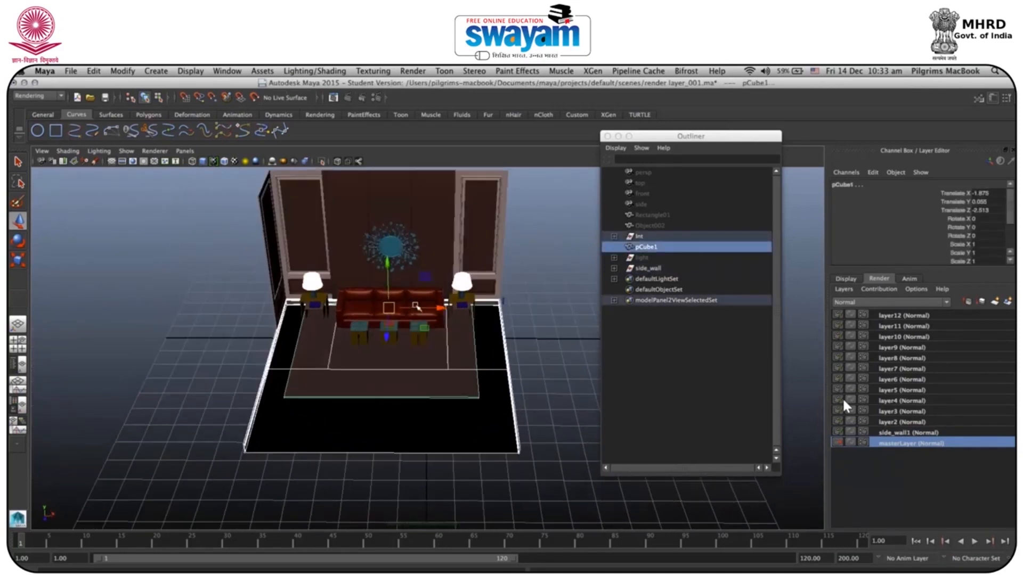
pyautogui.moveTo(424, 328); pyautogui.dragTo(186, 329)
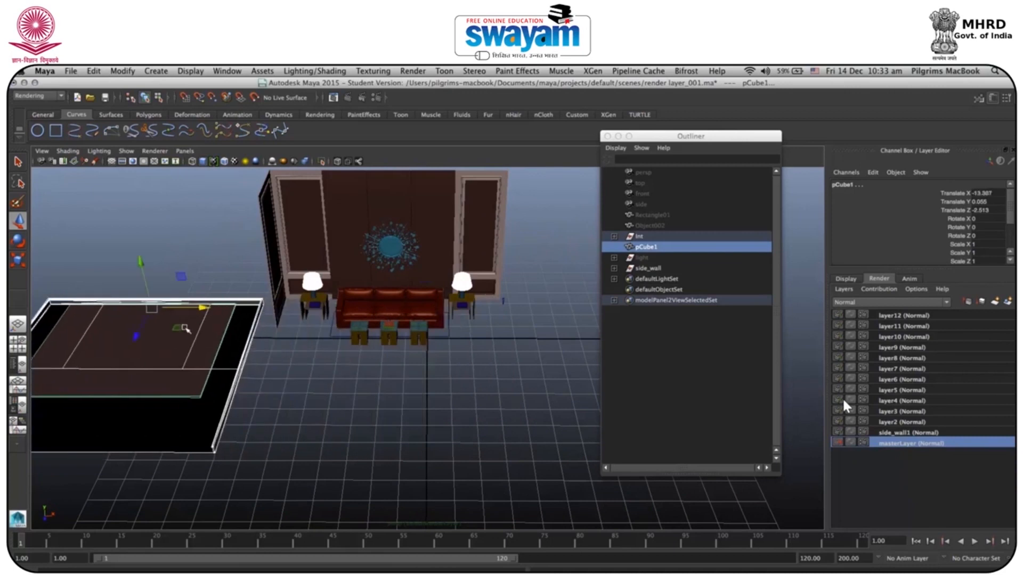
pyautogui.hotkey('ctrl', 'z')
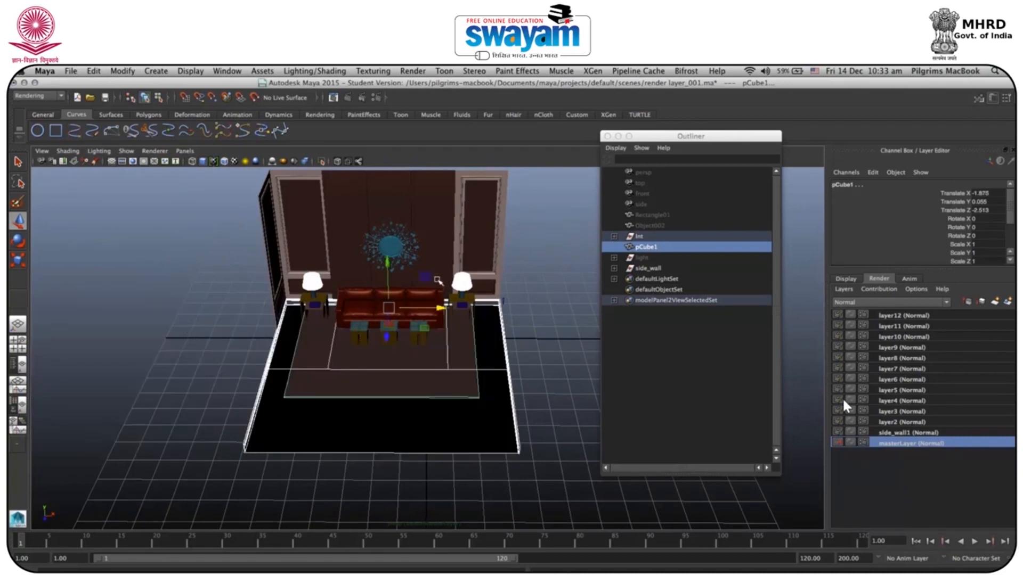
# Step: Group the selected floor pieces and name the group ground
pyautogui.hotkey('ctrl', 'g')
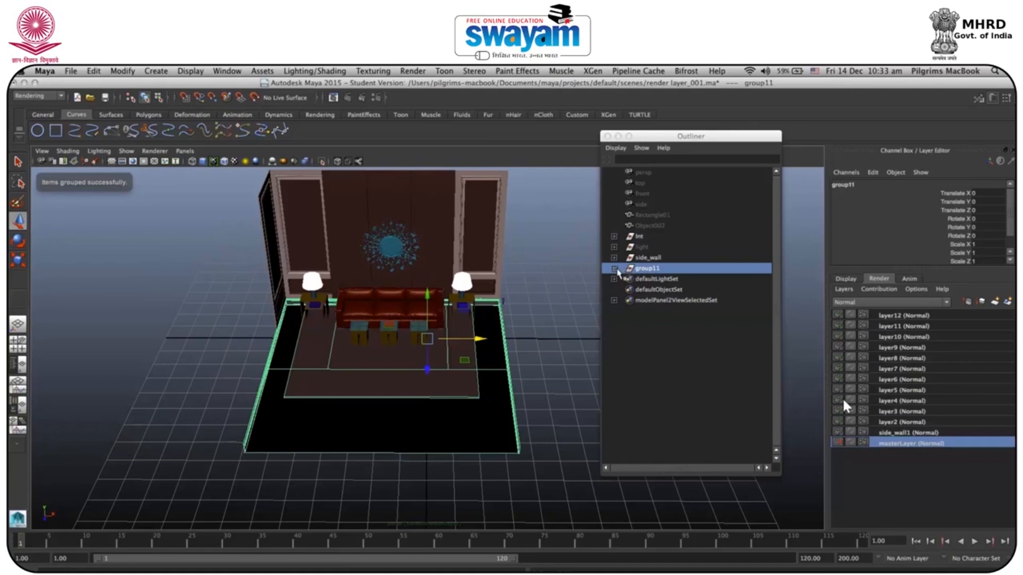
pyautogui.doubleClick(647, 270)
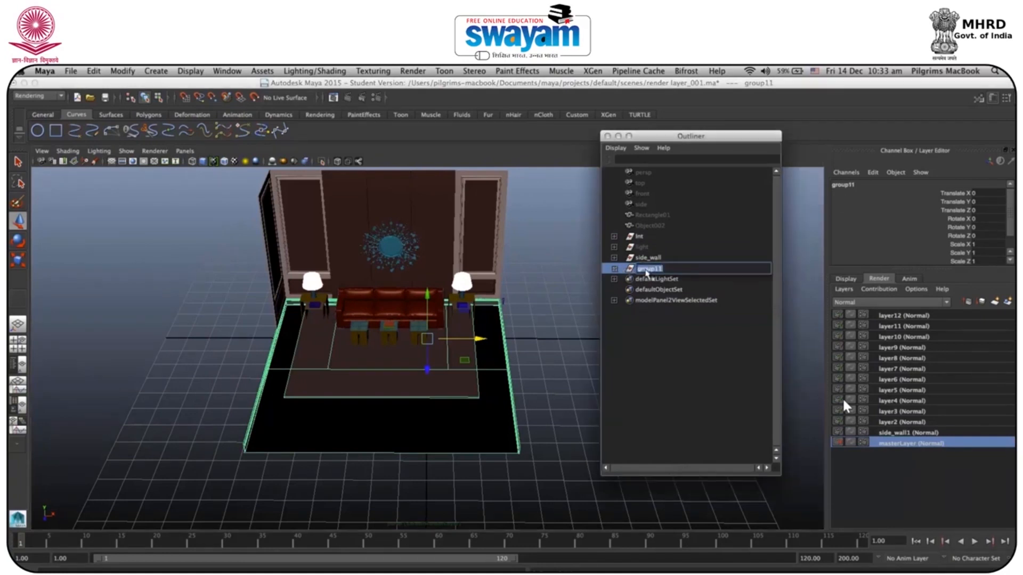
pyautogui.write('dround')
pyautogui.press('Return')
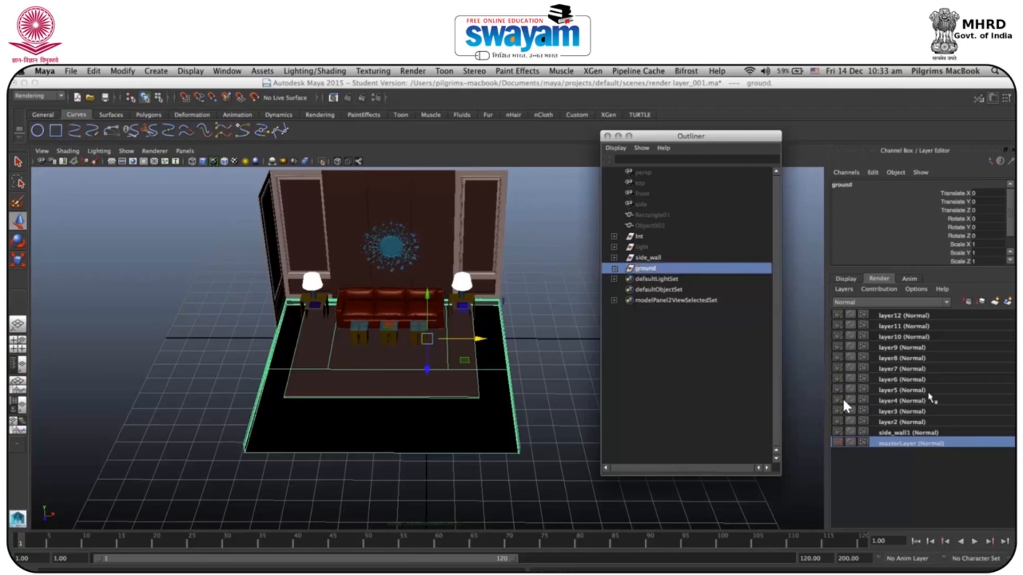
# Step: Add the ground group to render layer layer2
pyautogui.click(914, 422)
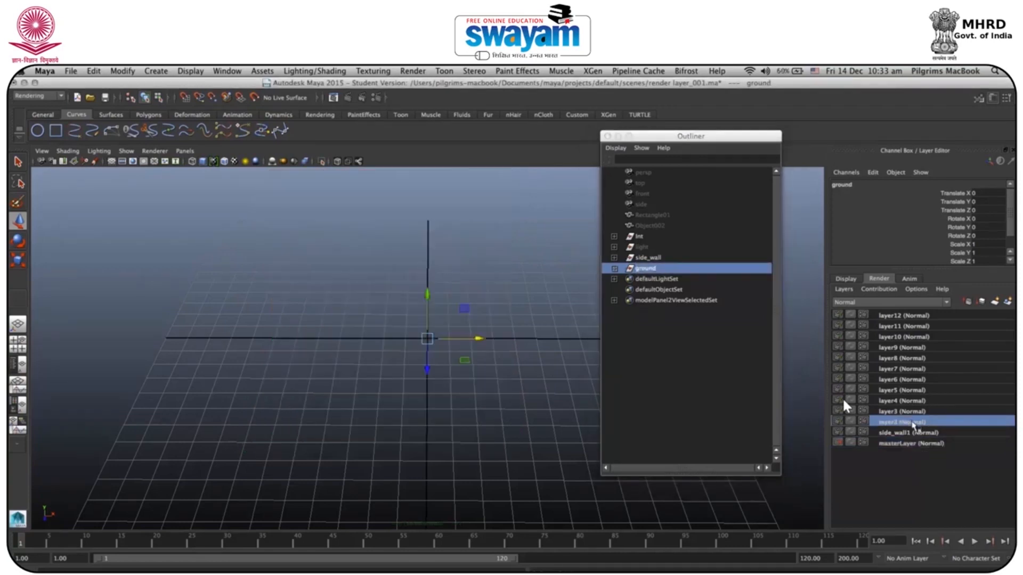
pyautogui.rightClick(914, 423)
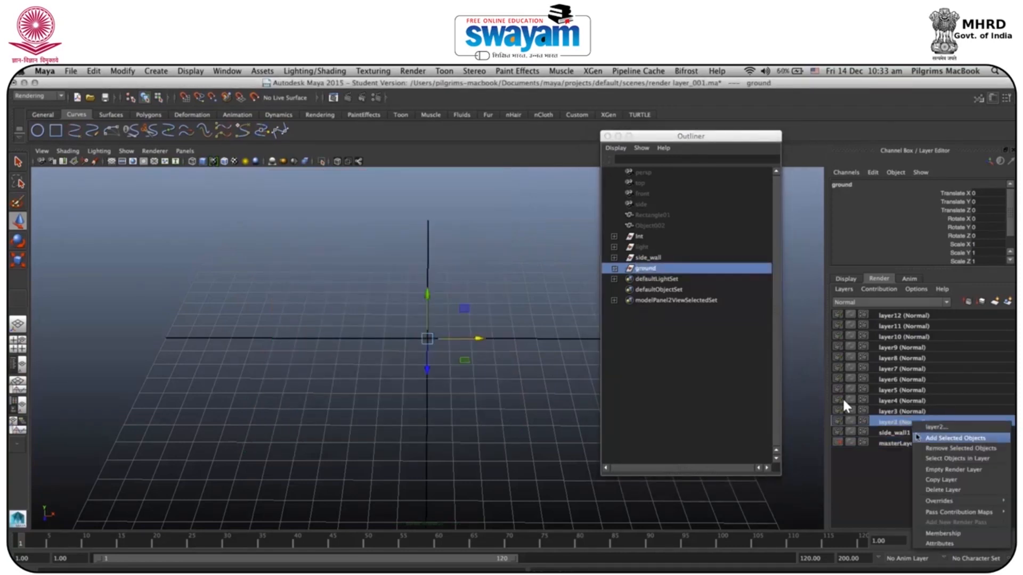
pyautogui.click(926, 445)
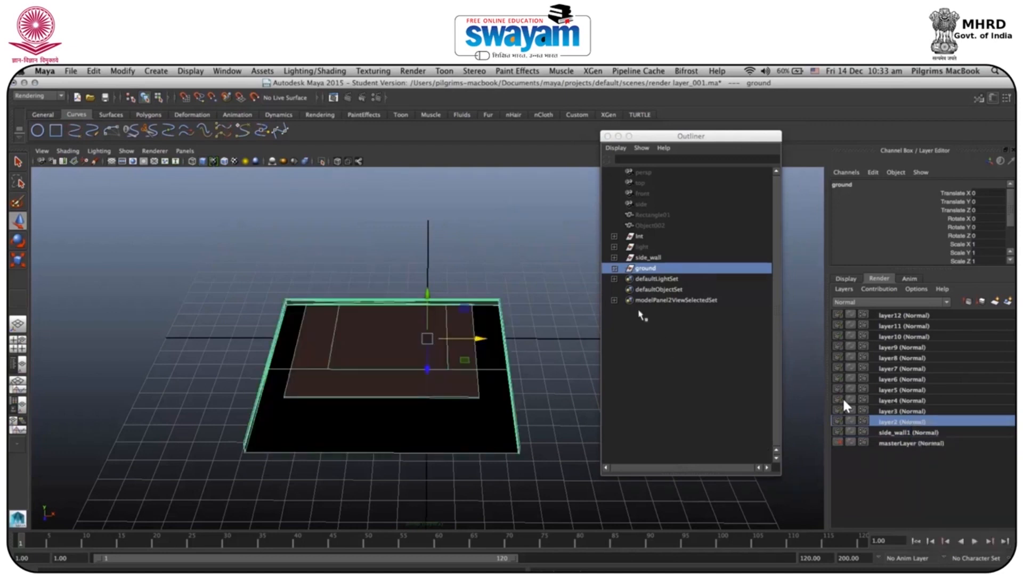
# Step: Check the objects inside the ground group, and hide the group in masterLayer
pyautogui.click(615, 269)
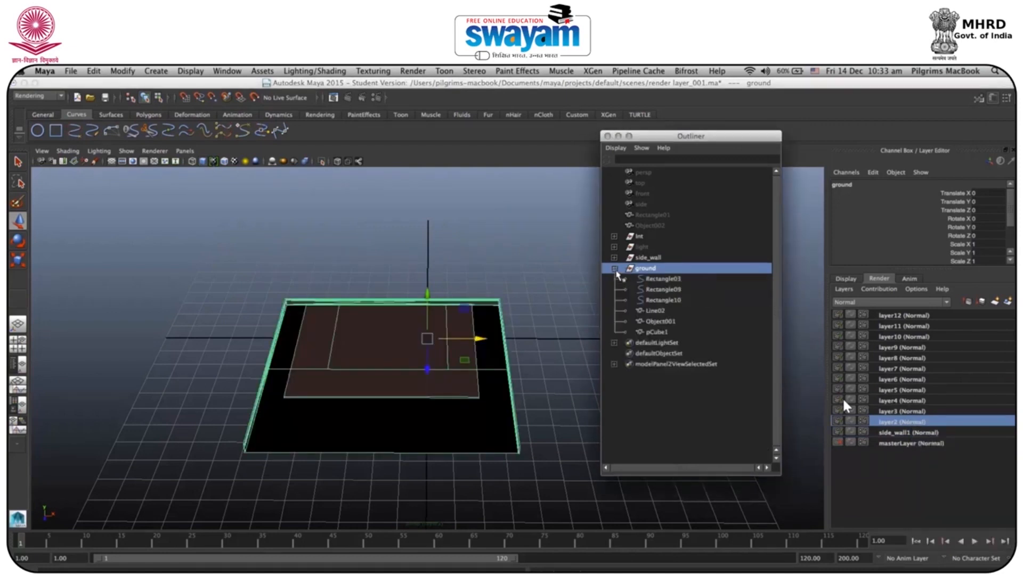
pyautogui.click(615, 269)
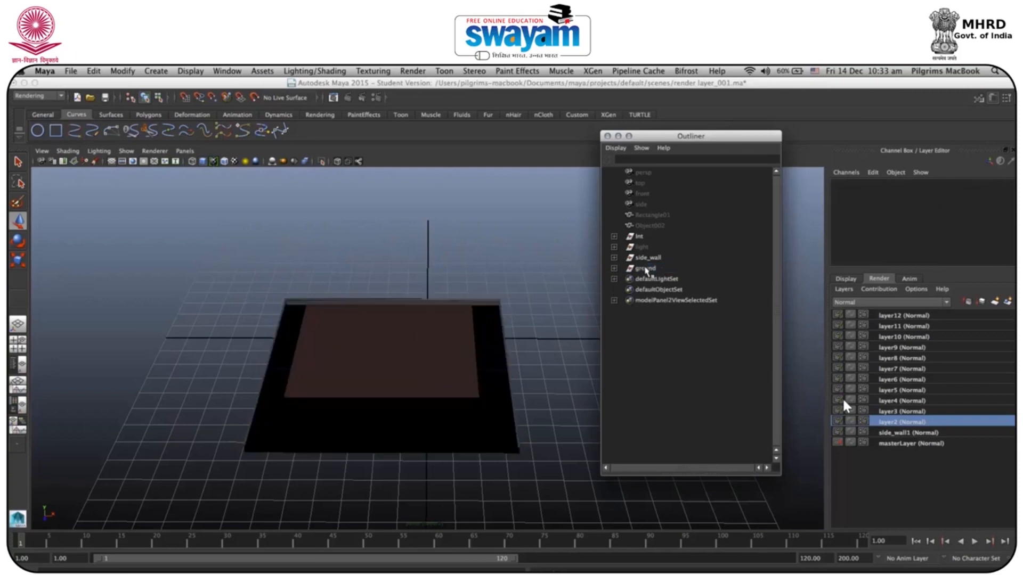
pyautogui.click(908, 445)
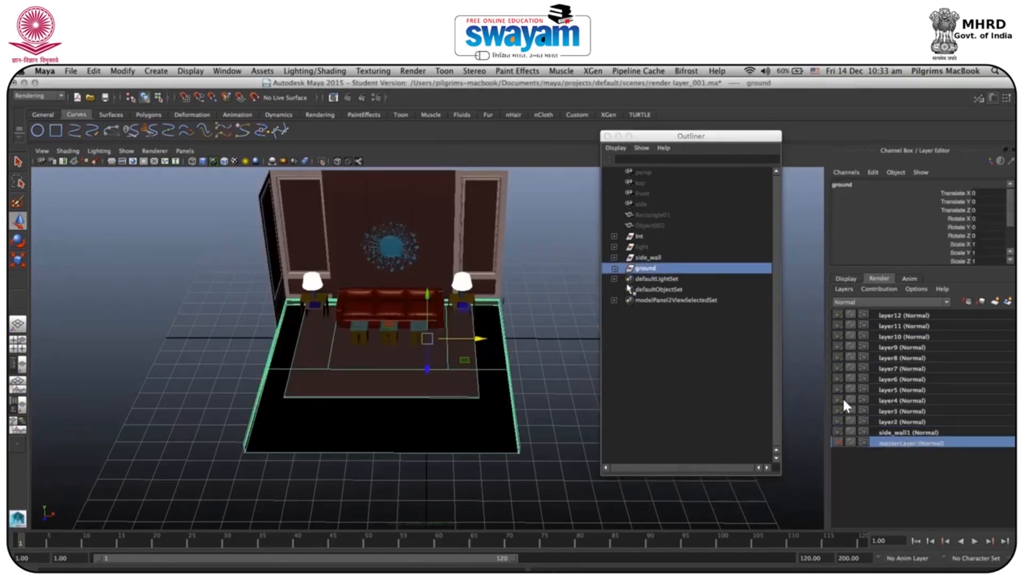
pyautogui.hotkey('ctrl', 'h')
# Step: Select the three small tables in front of the sofa together with the books on the middle one
pyautogui.keyDown('alt'); pyautogui.moveTo(481, 347); pyautogui.dragTo(266, 352); pyautogui.keyUp('alt')
pyautogui.scroll(5, 265, 351)
pyautogui.keyDown('alt'); pyautogui.moveTo(222, 348); pyautogui.dragTo(373, 396, button='middle'); pyautogui.keyUp('alt')
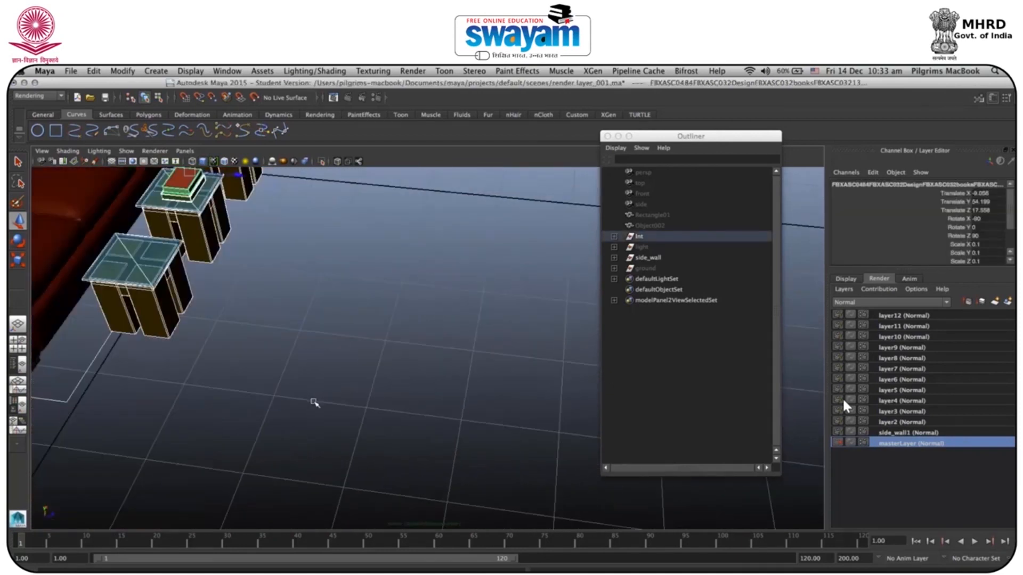
pyautogui.click(187, 392)
pyautogui.moveTo(94, 367); pyautogui.dragTo(114, 418)
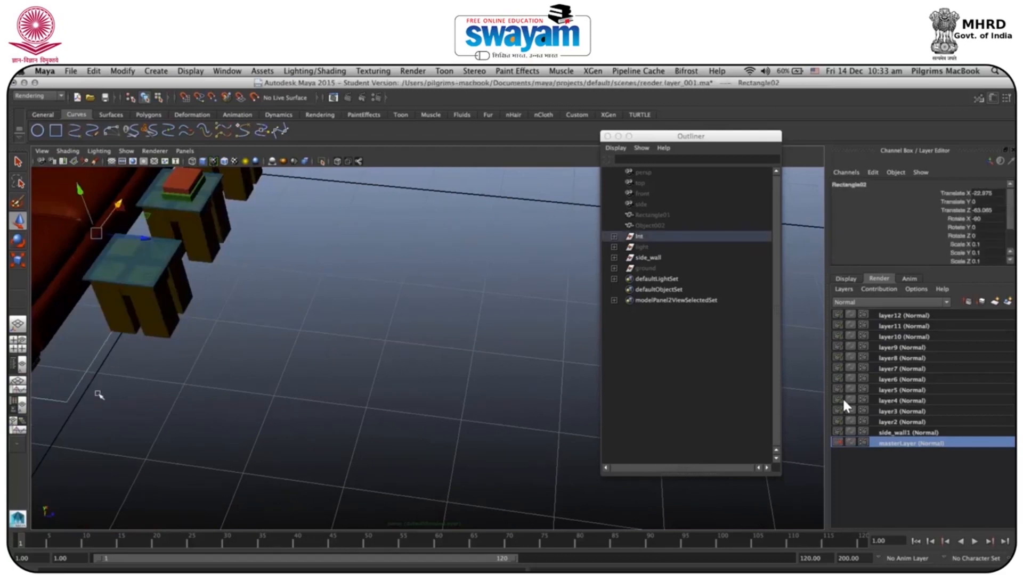
pyautogui.click(137, 390)
pyautogui.keyDown('alt'); pyautogui.moveTo(167, 346); pyautogui.dragTo(461, 470); pyautogui.keyUp('alt')
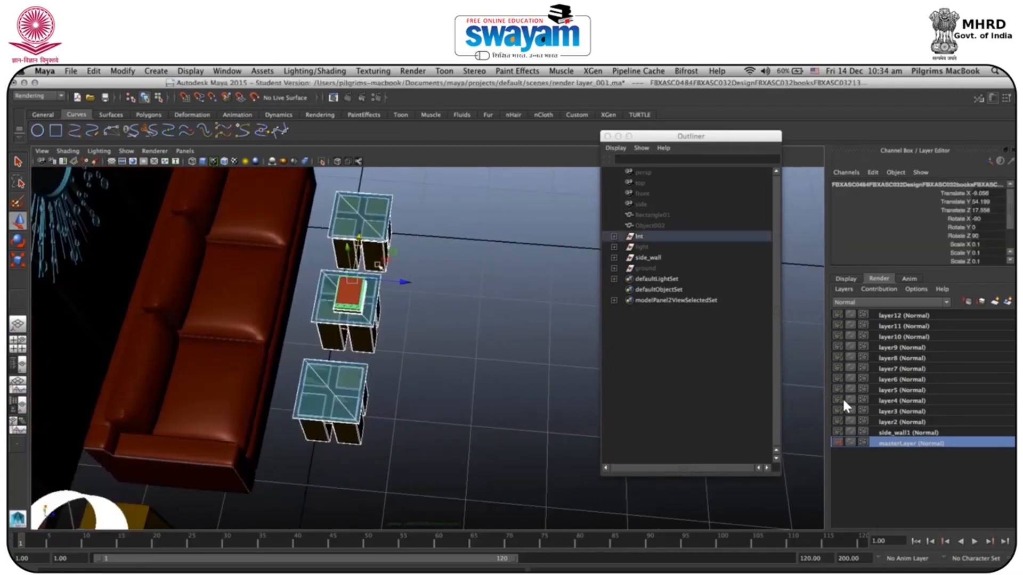
# Step: Group the selected small tables and move the new group out of its parent group, between side_wall and ground
pyautogui.moveTo(405, 282); pyautogui.dragTo(508, 293)
pyautogui.hotkey('ctrl', 'g')
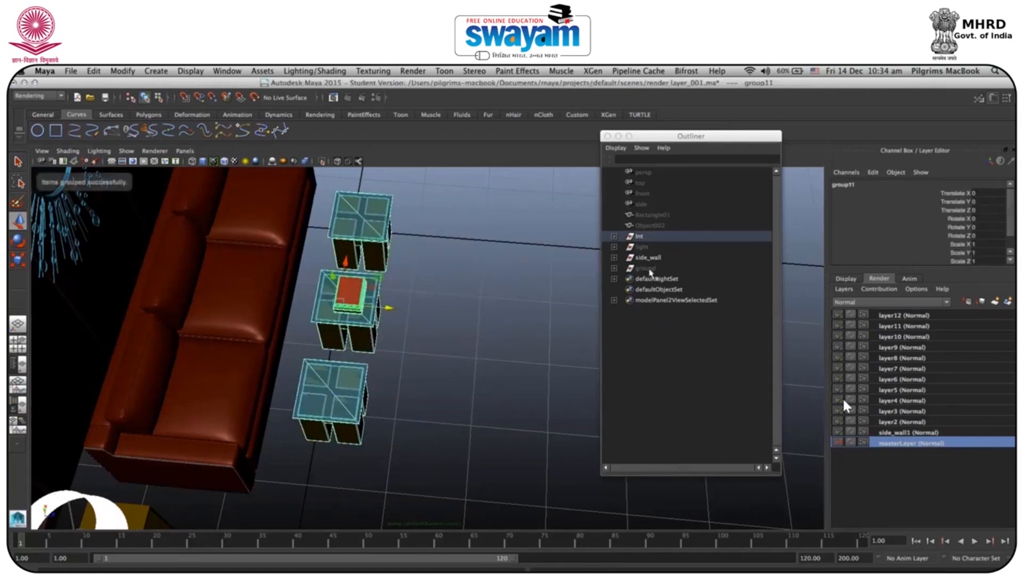
pyautogui.click(614, 236)
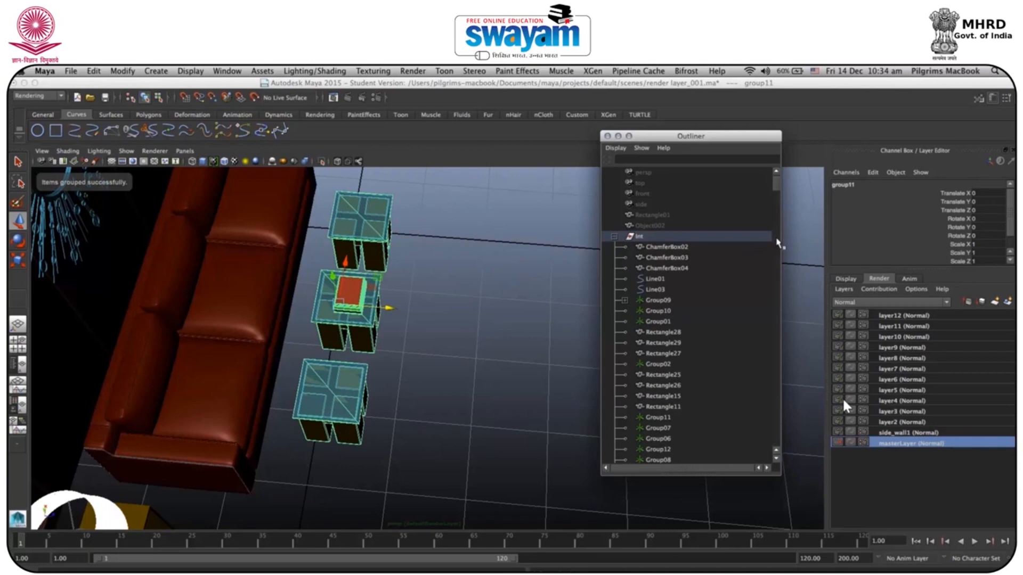
pyautogui.moveTo(776, 188); pyautogui.dragTo(775, 441)
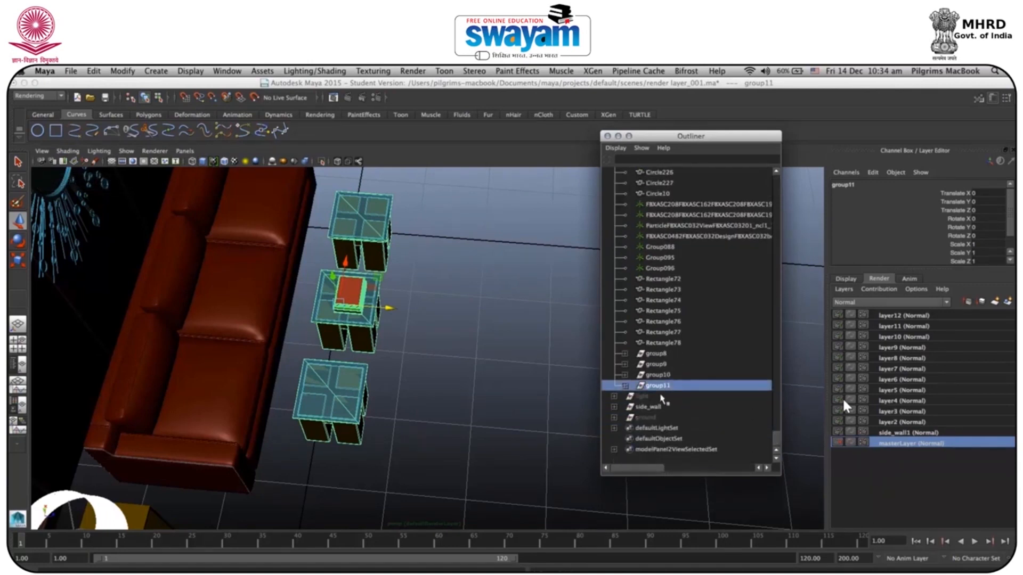
pyautogui.moveTo(659, 391); pyautogui.dragTo(657, 415)
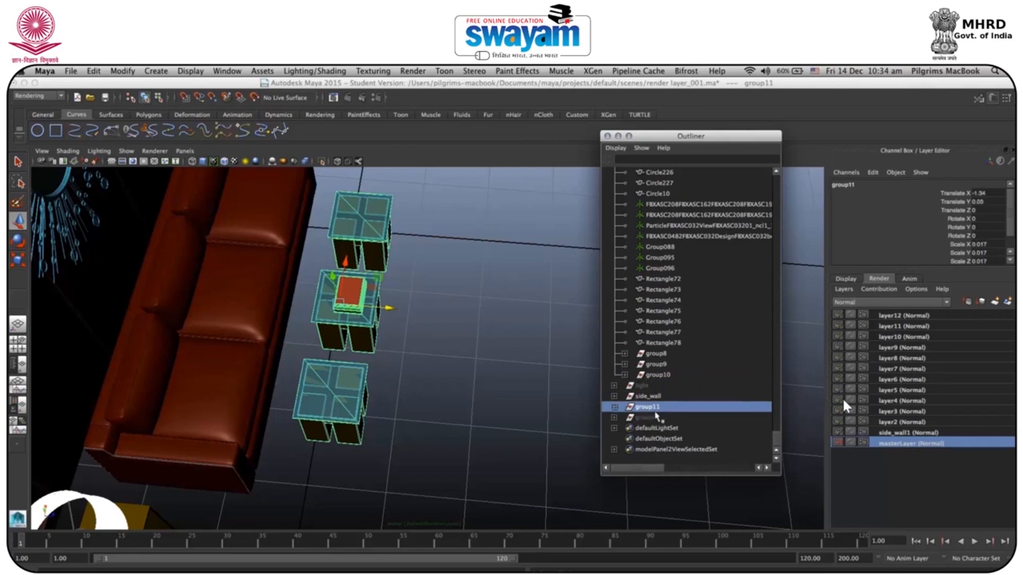
# Step: Rename the new table group as small_tables
pyautogui.doubleClick(652, 408)
pyautogui.write('small table')
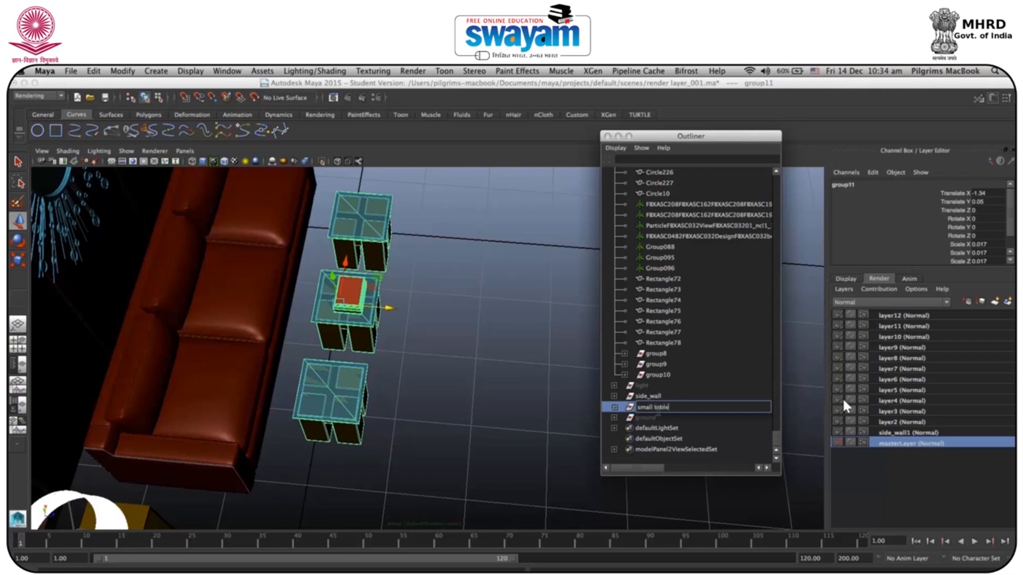
pyautogui.press('Return')
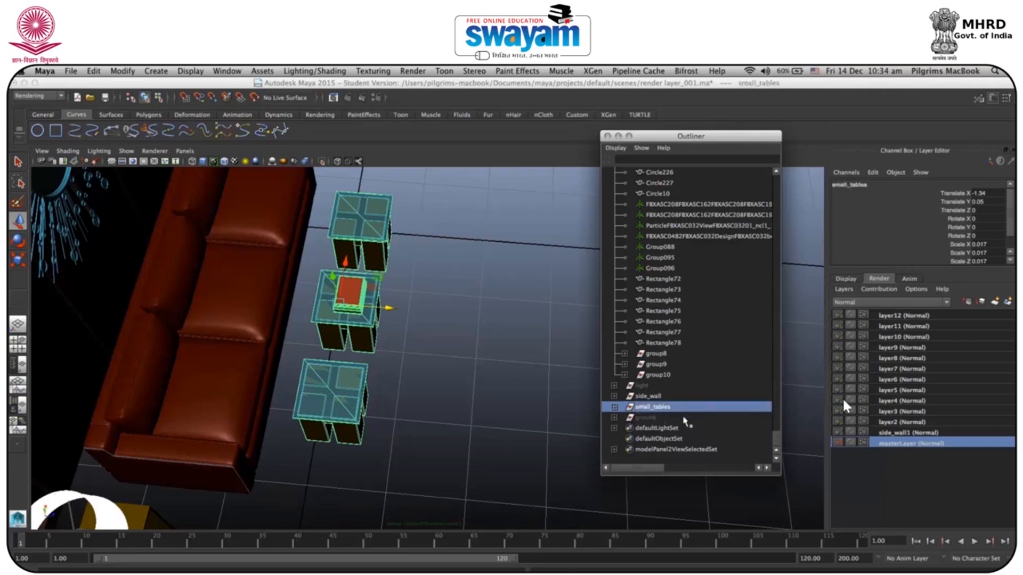
# Step: Add the small_tables group to render layer layer3 and switch back to masterLayer
pyautogui.click(906, 412)
pyautogui.rightClick(898, 415)
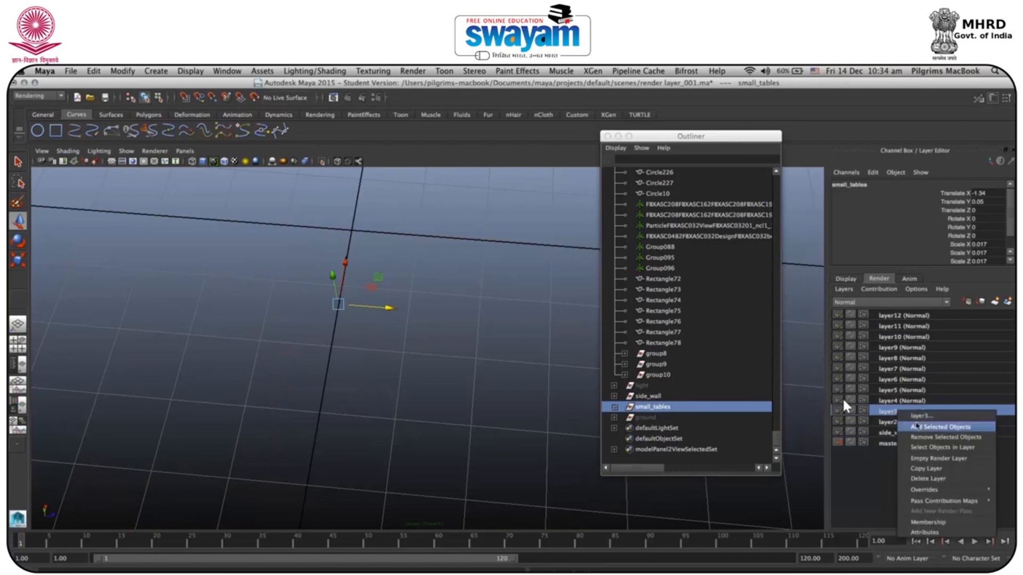
pyautogui.click(925, 427)
pyautogui.click(933, 444)
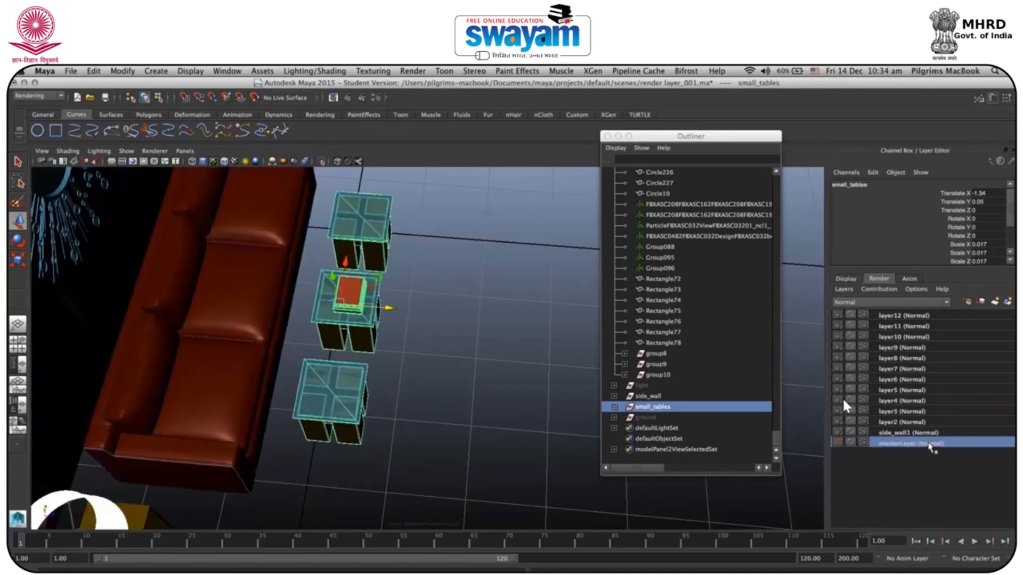
# Step: Check the contents of layer2, return to masterLayer and frame the small tables in the room
pyautogui.click(906, 421)
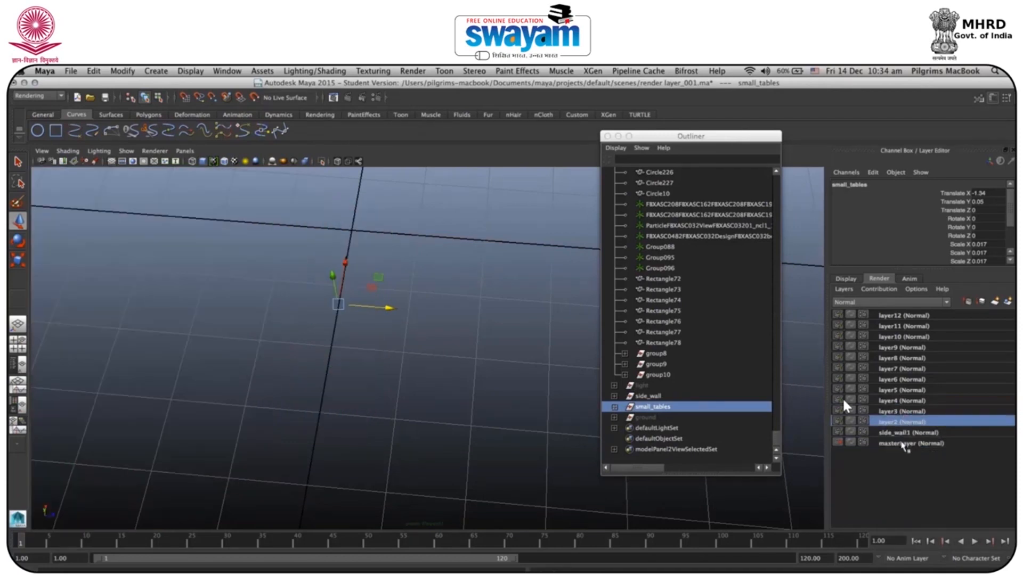
pyautogui.click(904, 445)
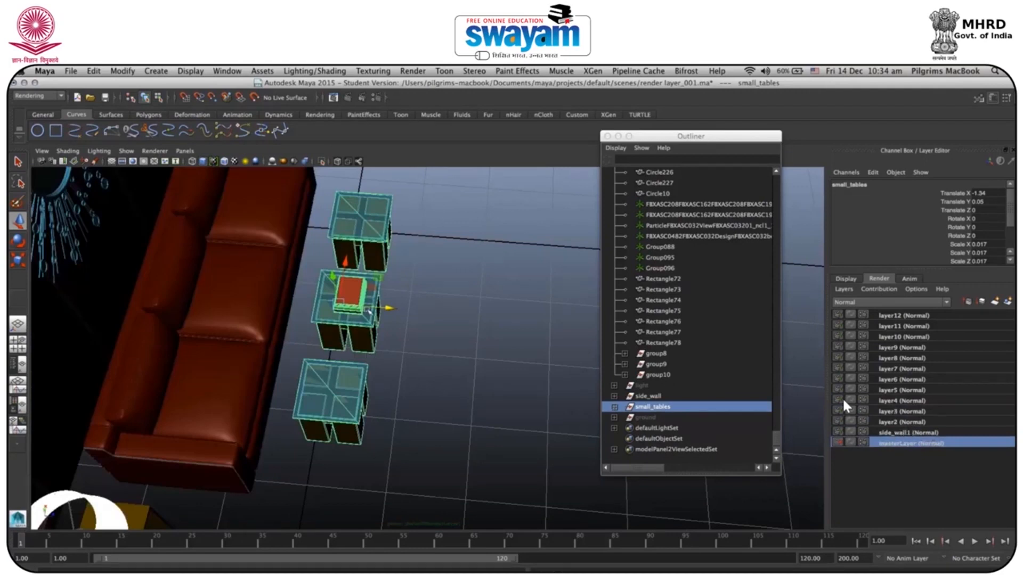
pyautogui.scroll(-10, 365, 309)
pyautogui.keyDown('alt'); pyautogui.moveTo(443, 338); pyautogui.dragTo(383, 324); pyautogui.keyUp('alt')
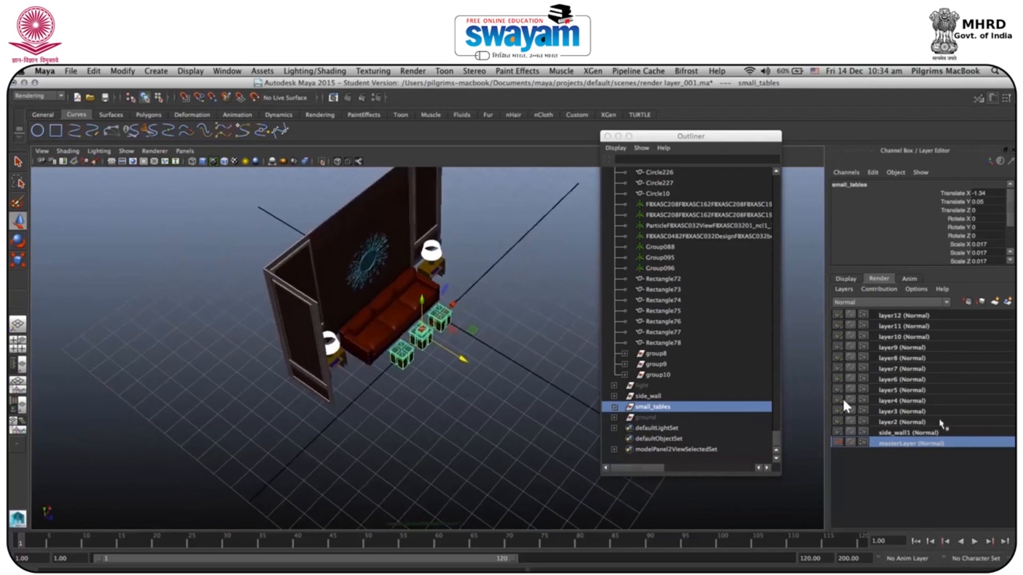
pyautogui.press('f')
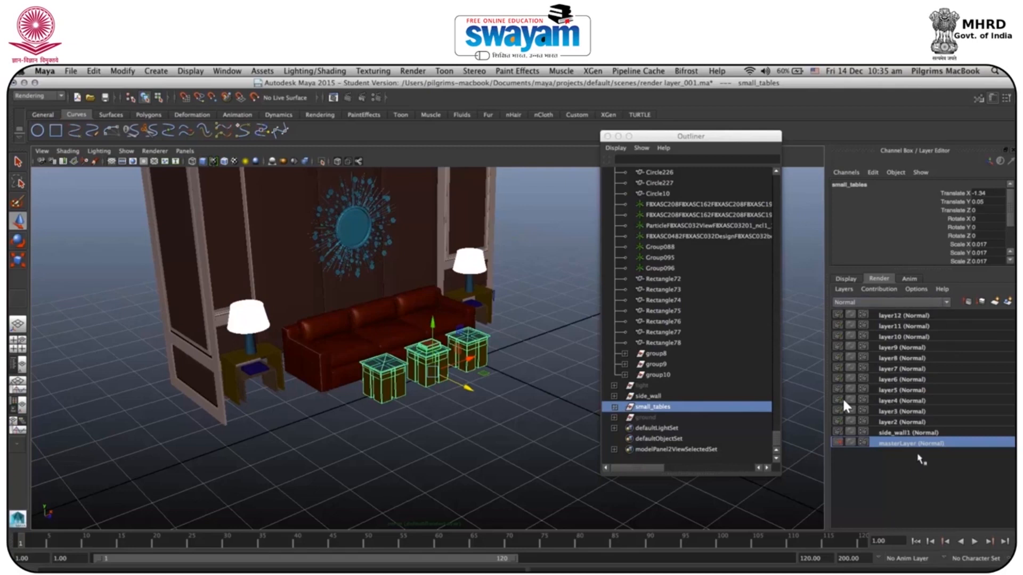
# Step: Add the small_tables group to render layer layer2
pyautogui.click(895, 423)
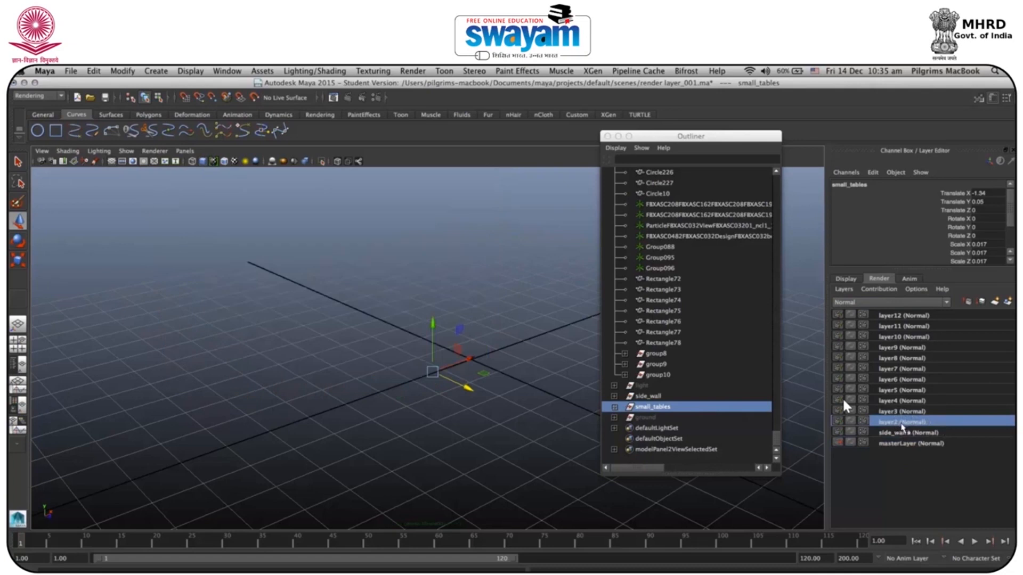
pyautogui.rightClick(899, 426)
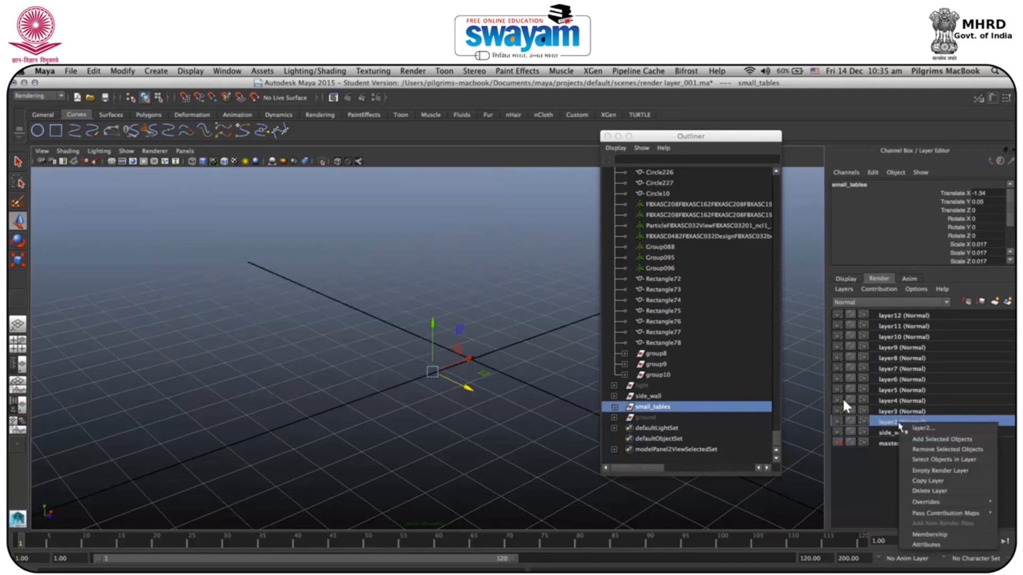
pyautogui.click(908, 442)
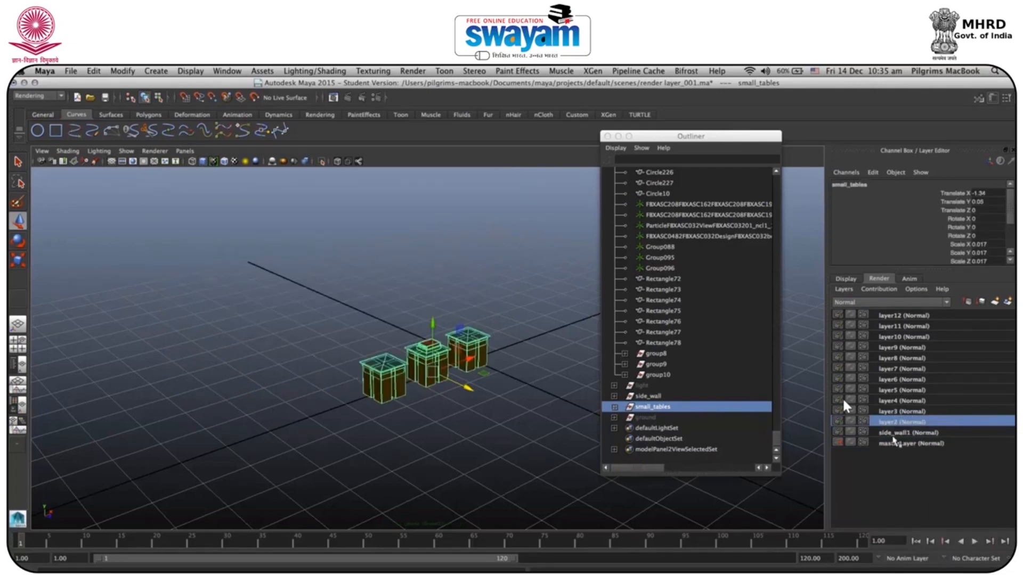
# Step: View the side_wall1 layer, select the side_wall group and switch back to masterLayer
pyautogui.click(909, 433)
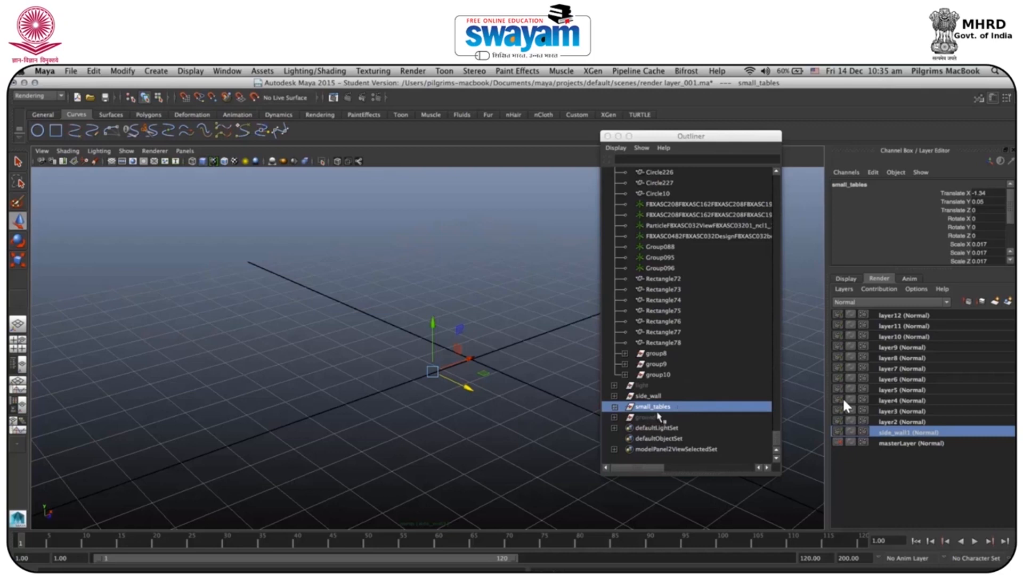
pyautogui.click(657, 397)
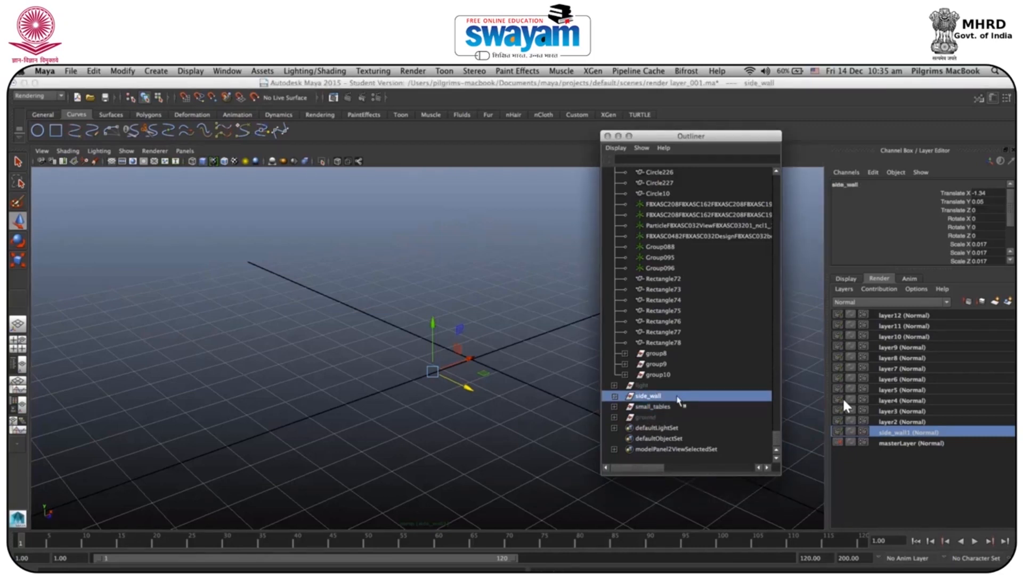
pyautogui.click(906, 443)
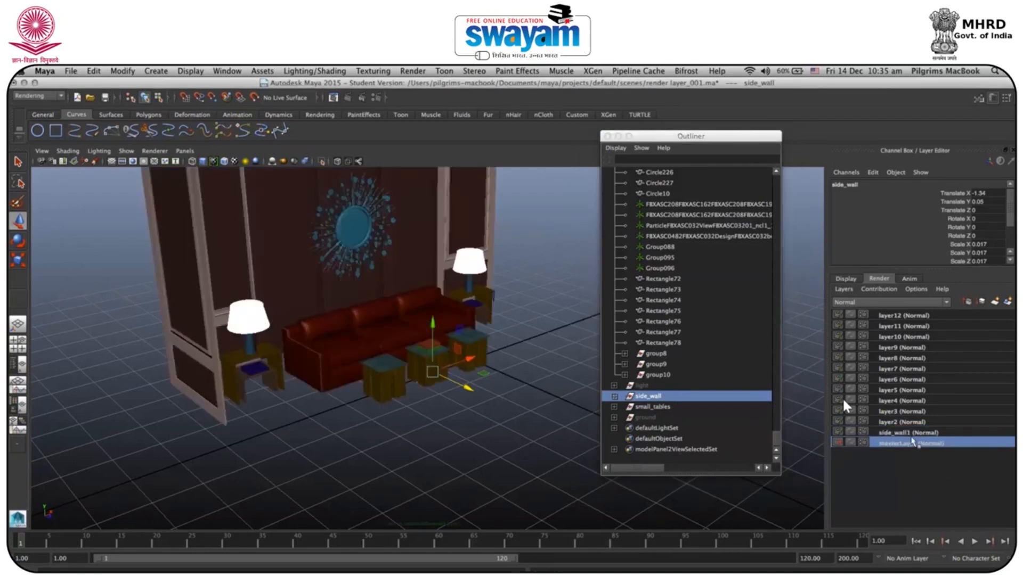
# Step: Select the ground group in masterLayer and unhide it
pyautogui.click(710, 441)
pyautogui.click(664, 400)
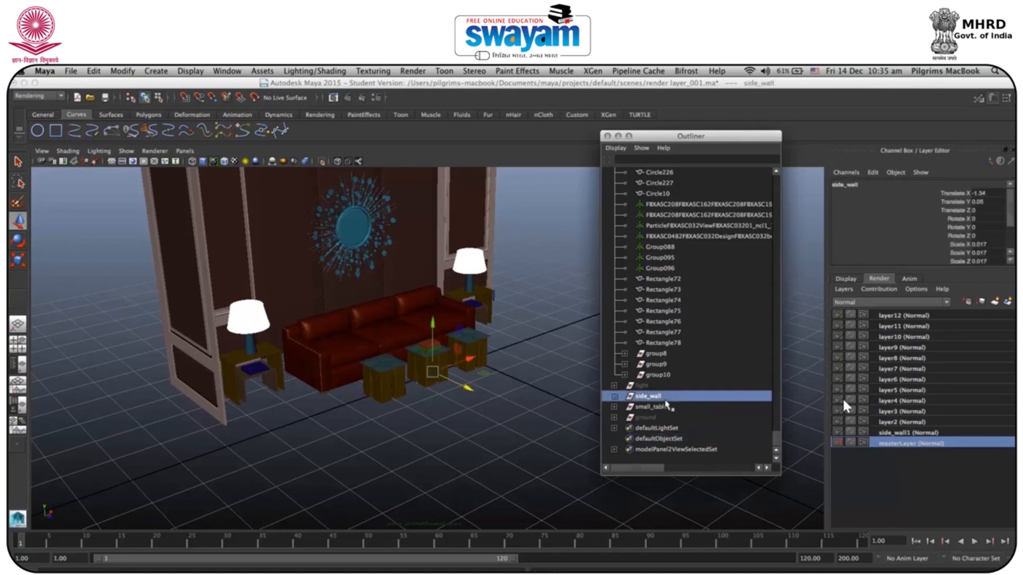
pyautogui.click(658, 421)
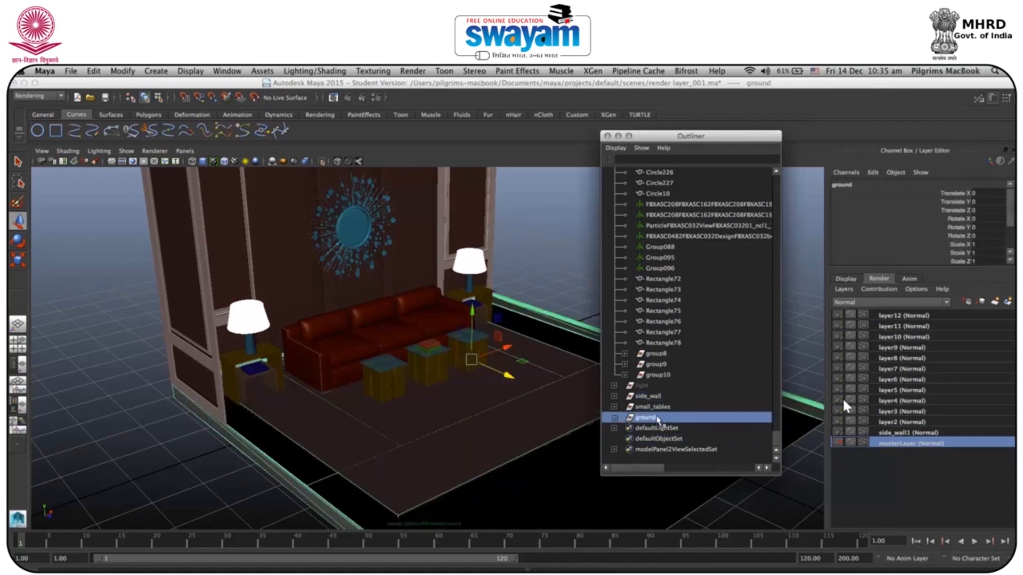
# Step: Hide the light group and show the room in a single top view centred on the sofa and lamp tables
pyautogui.click(651, 386)
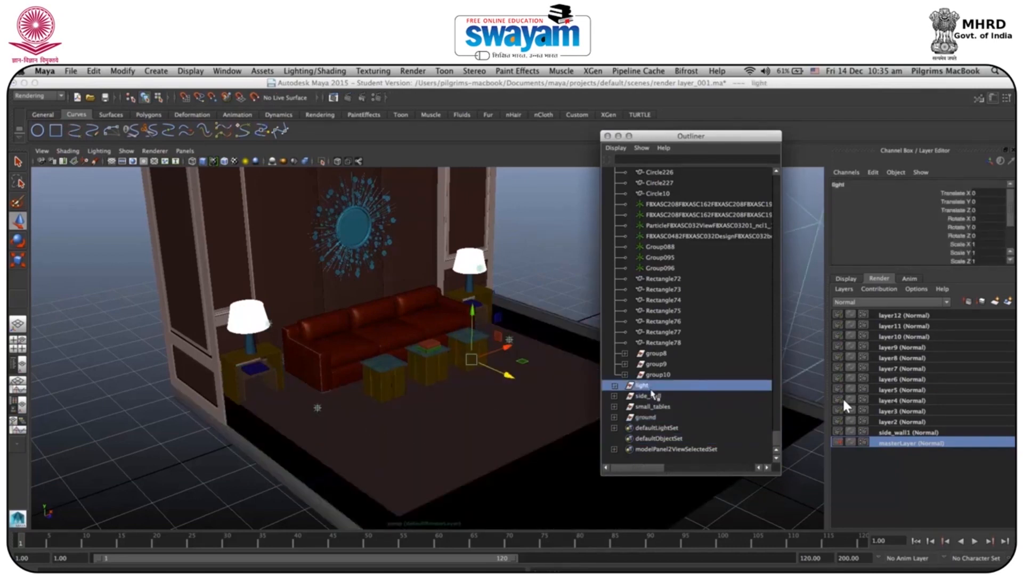
pyautogui.hotkey('ctrl', 'h')
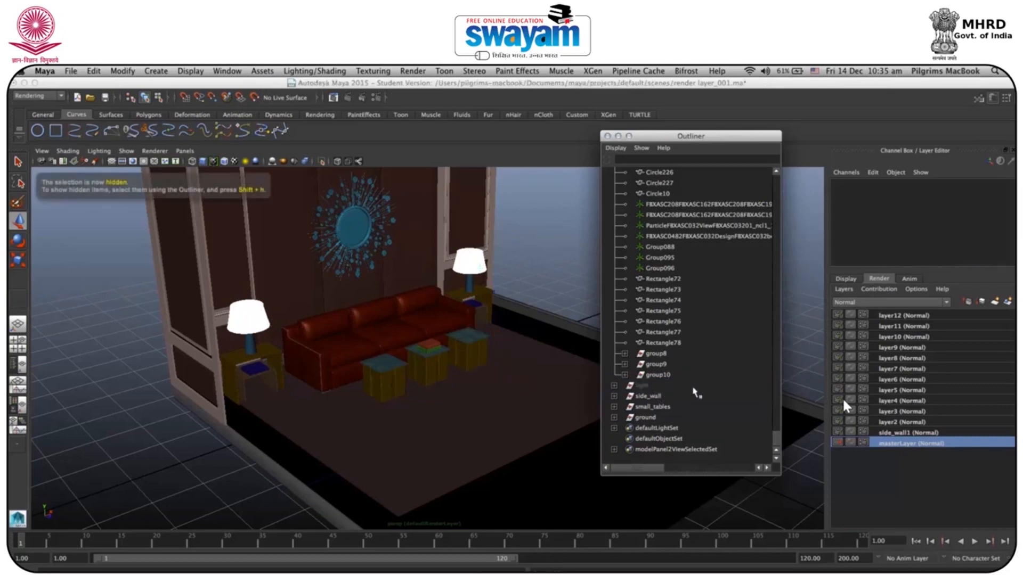
pyautogui.press('space')
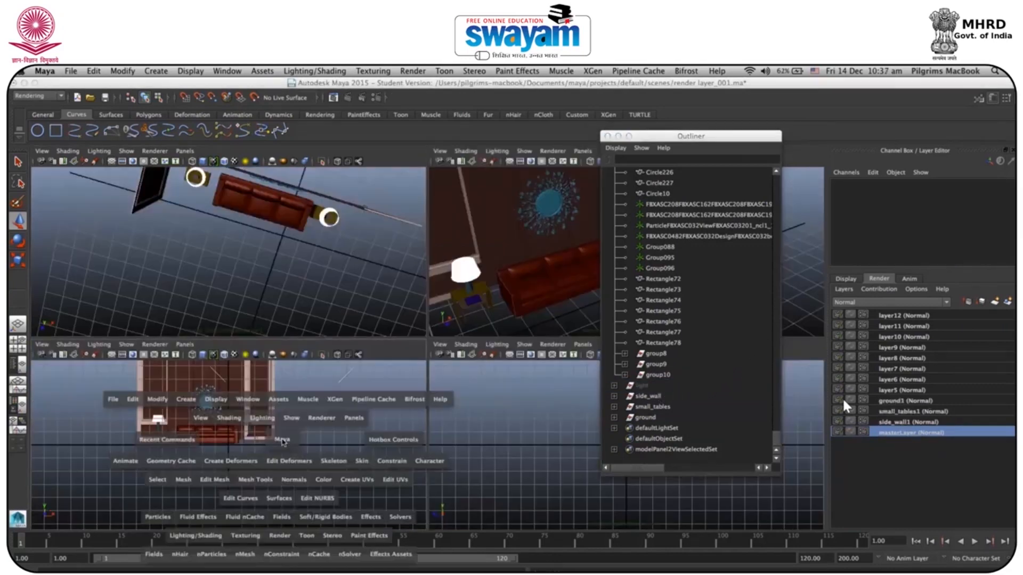
pyautogui.press('space')
pyautogui.press('space')
pyautogui.keyDown('alt'); pyautogui.moveTo(482, 362); pyautogui.dragTo(410, 402, button='middle'); pyautogui.keyUp('alt')
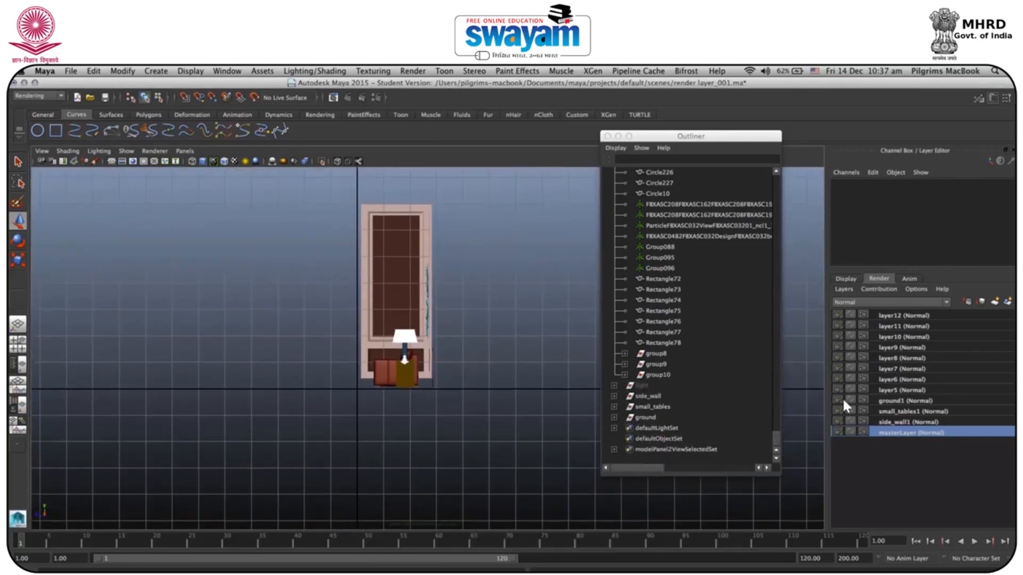
pyautogui.press('space')
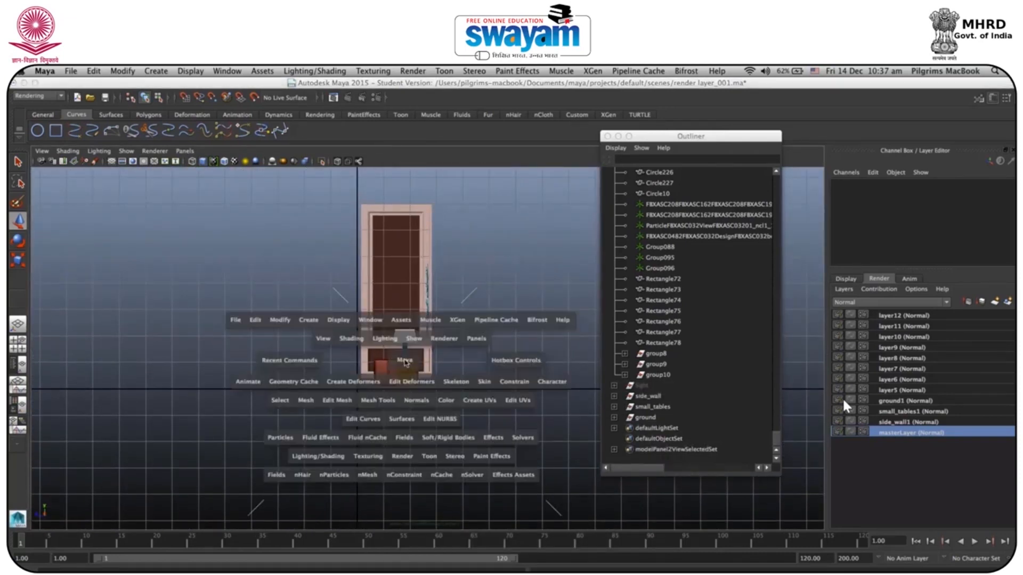
pyautogui.press('space')
pyautogui.press('space')
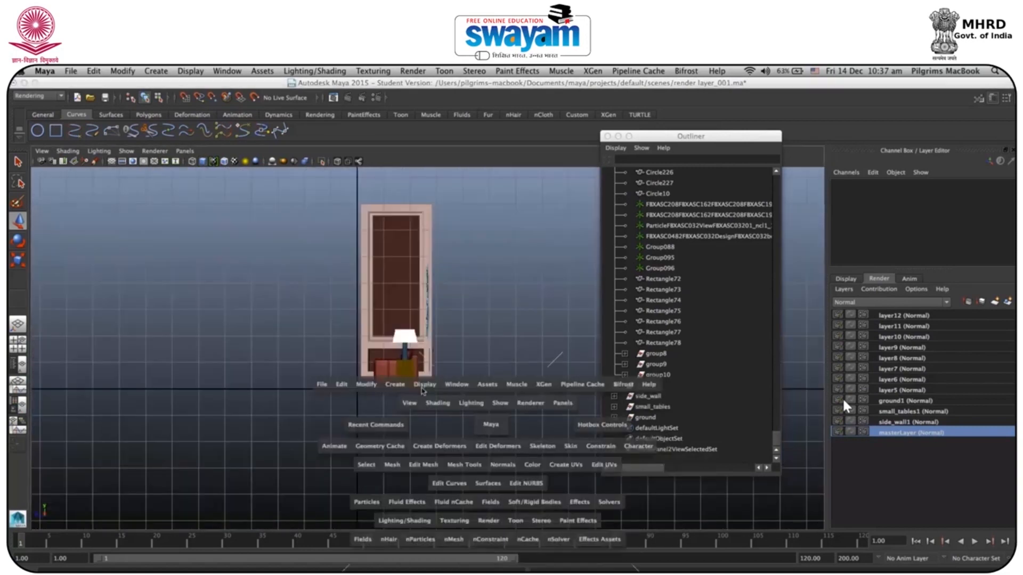
pyautogui.click(478, 425)
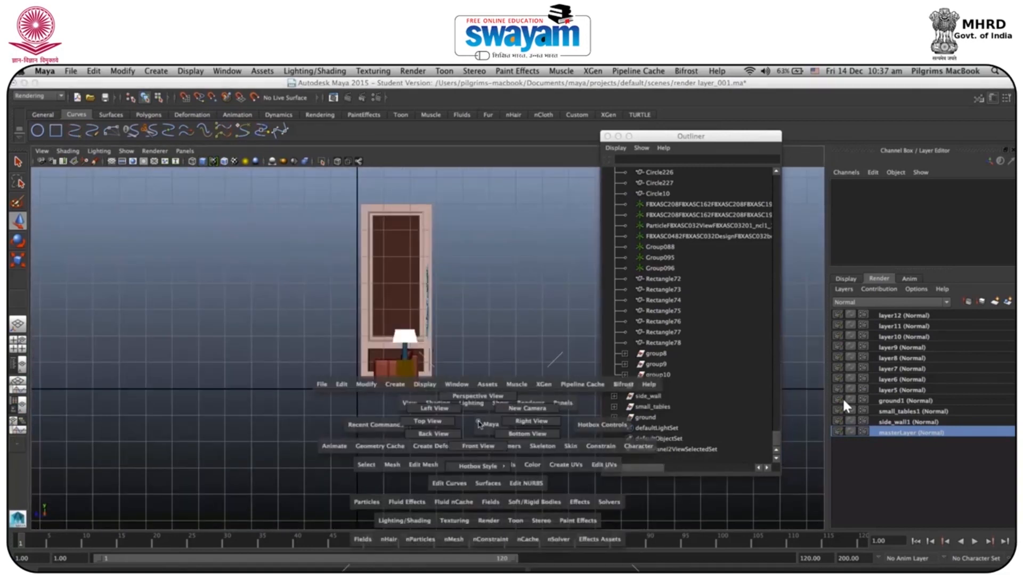
pyautogui.moveTo(478, 424); pyautogui.dragTo(440, 422)
pyautogui.scroll(4, 246, 270)
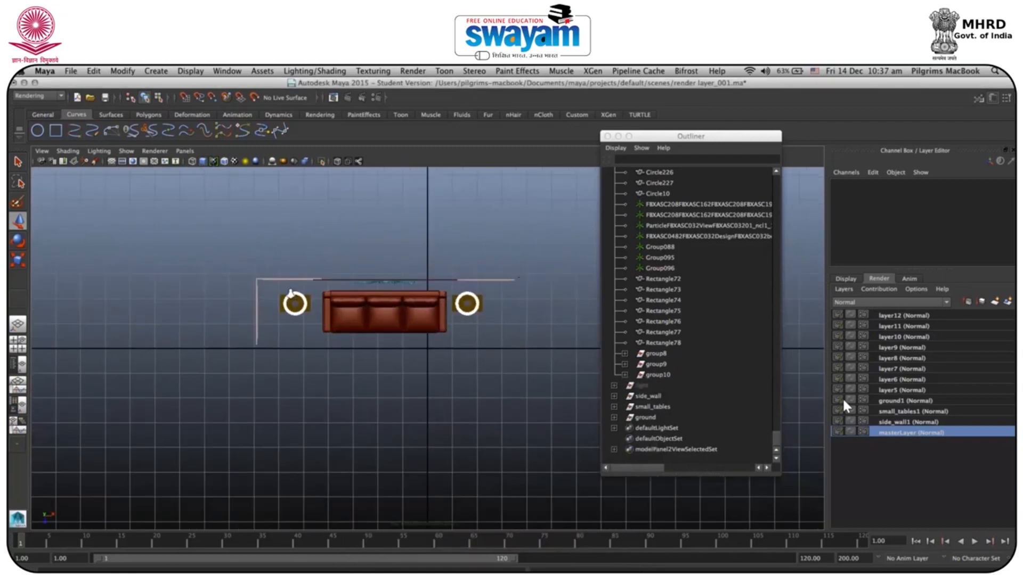
# Step: Group the parts of the lamp table nearest the side wall into a top-level group named lamp_table_1
pyautogui.click(230, 276)
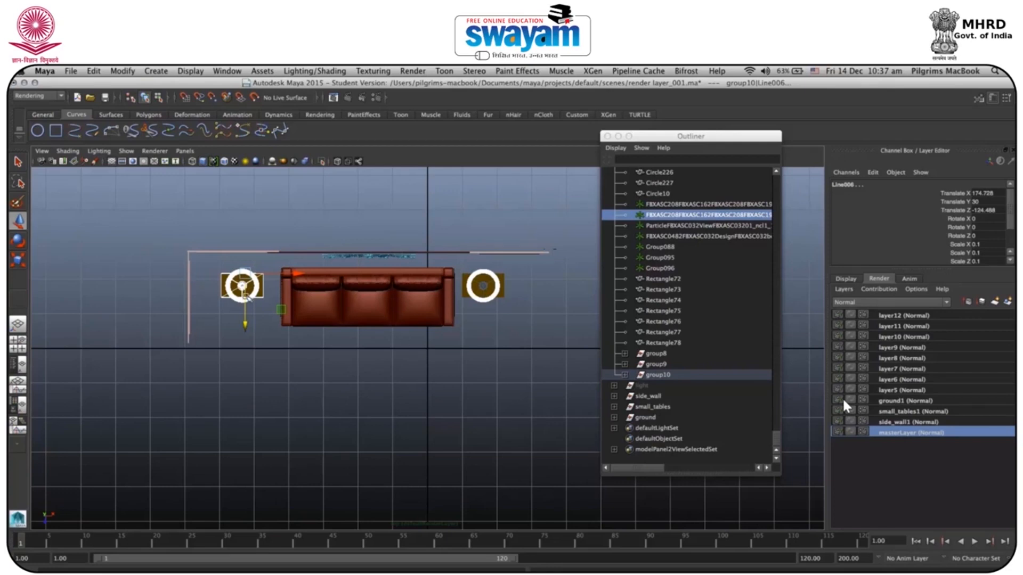
pyautogui.click(908, 393)
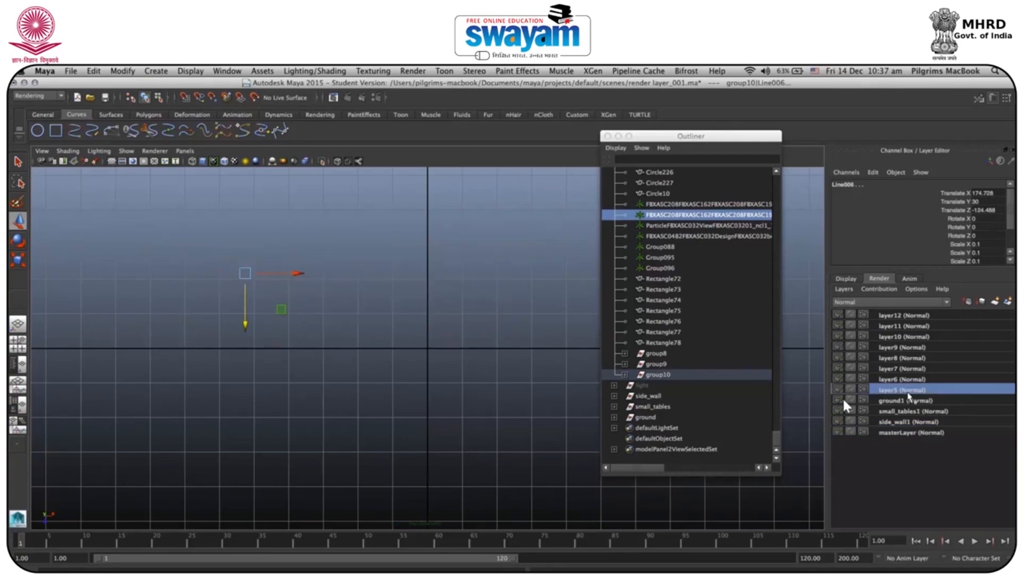
pyautogui.doubleClick(908, 391)
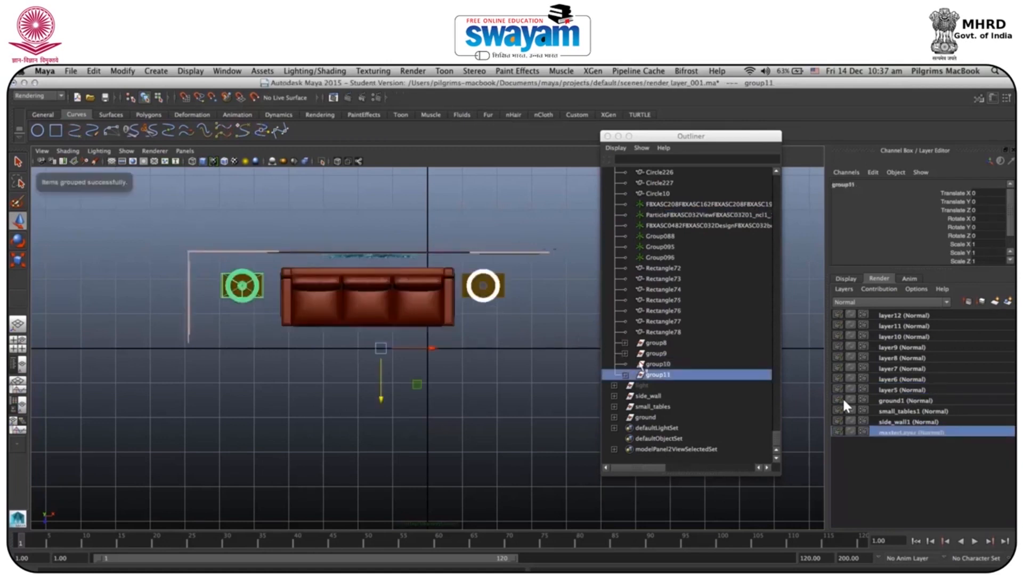
pyautogui.moveTo(659, 379); pyautogui.dragTo(655, 395, button='middle')
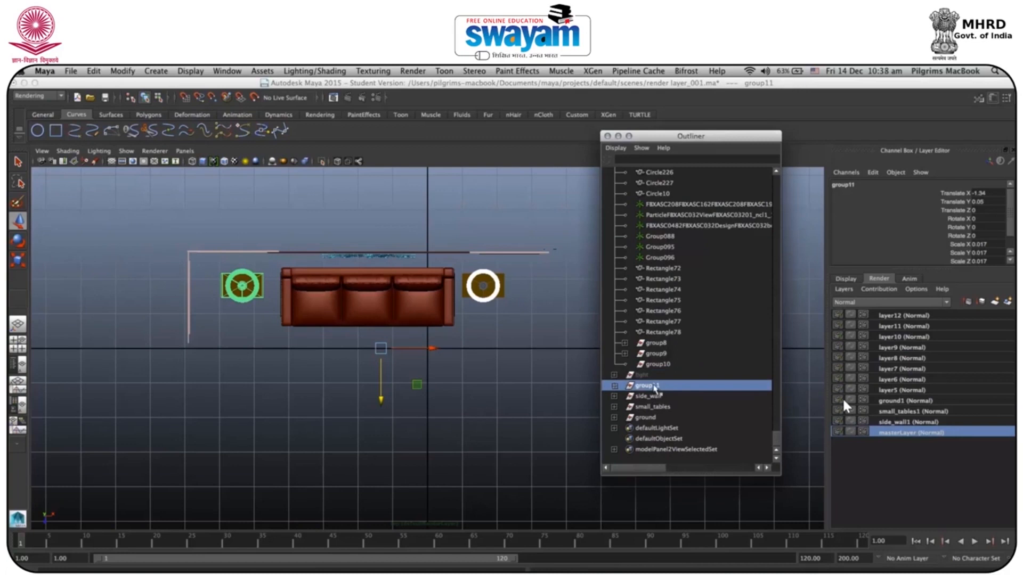
pyautogui.doubleClick(653, 386)
pyautogui.press('BackSpace')
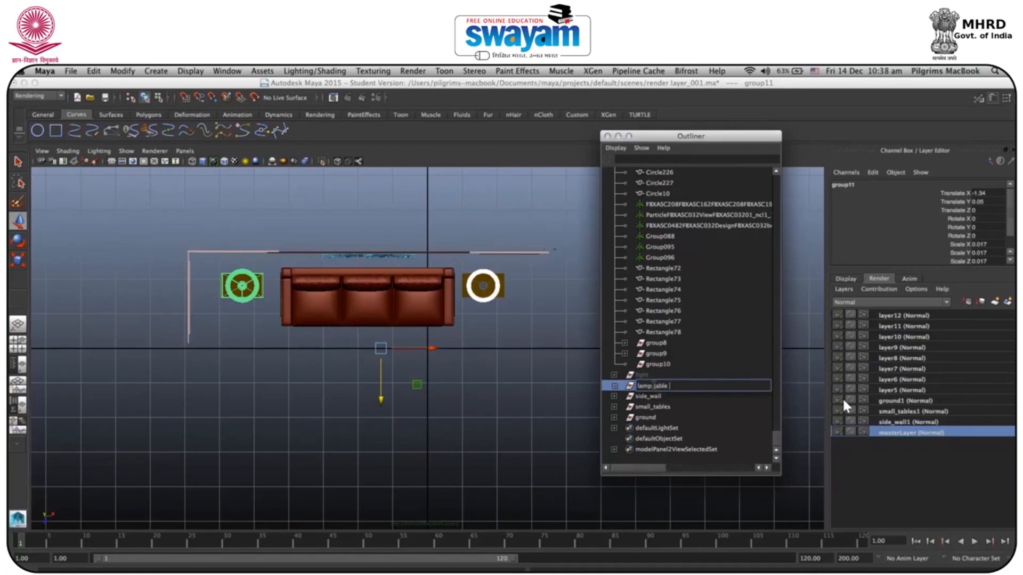
pyautogui.write('lamp_table_1')
pyautogui.press('Return')
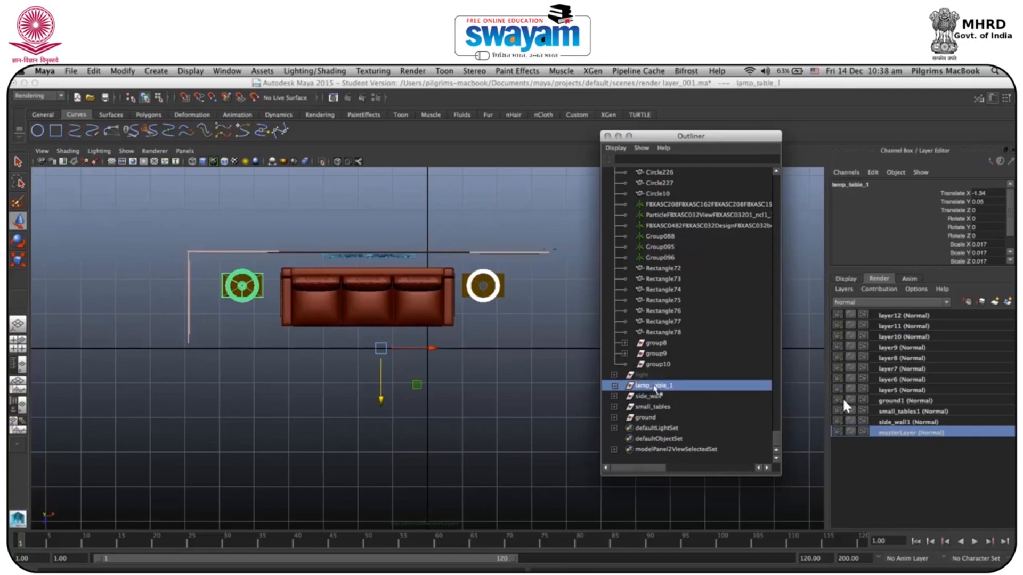
# Step: Add the lamp_table_1 group to render layer layer5 and rename the layer as lamp table 1
pyautogui.click(897, 392)
pyautogui.rightClick(897, 393)
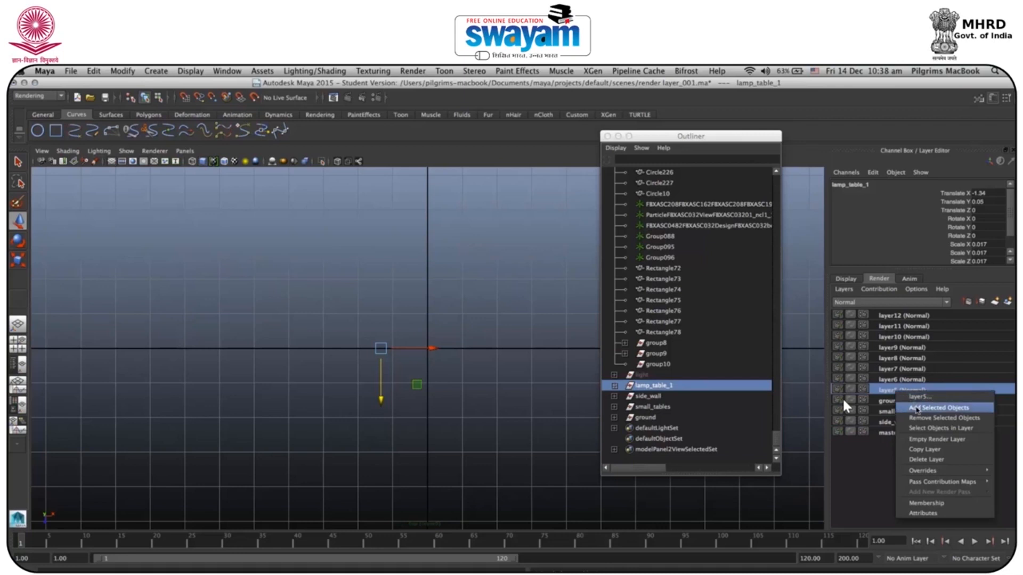
pyautogui.click(916, 408)
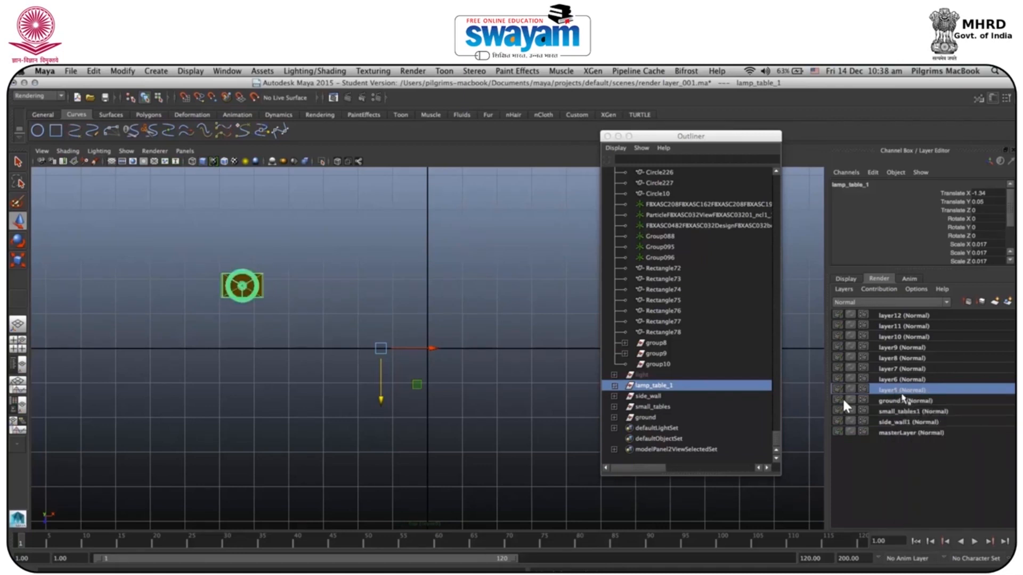
pyautogui.doubleClick(904, 395)
pyautogui.write('lamp table 1')
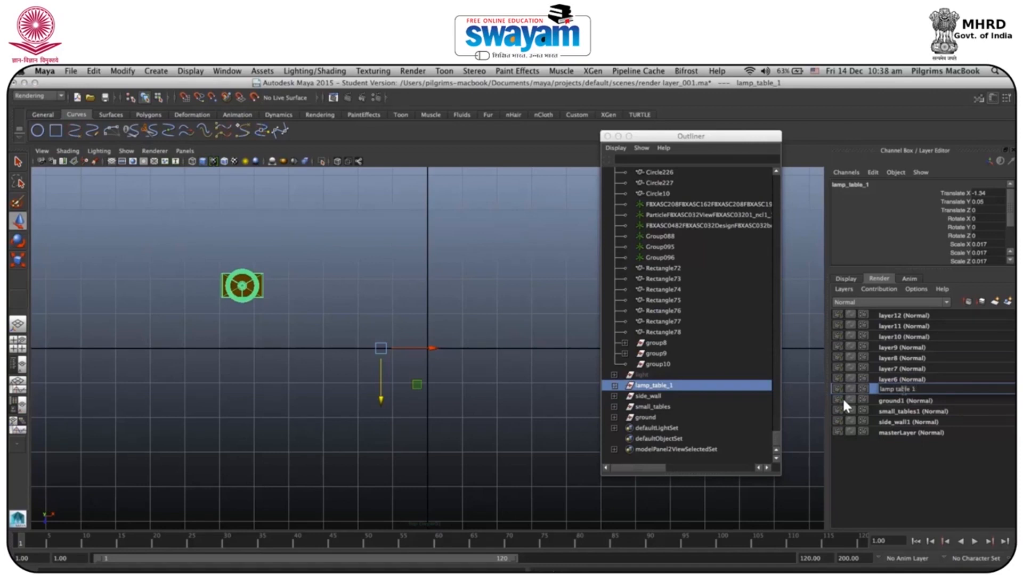
pyautogui.press('Return')
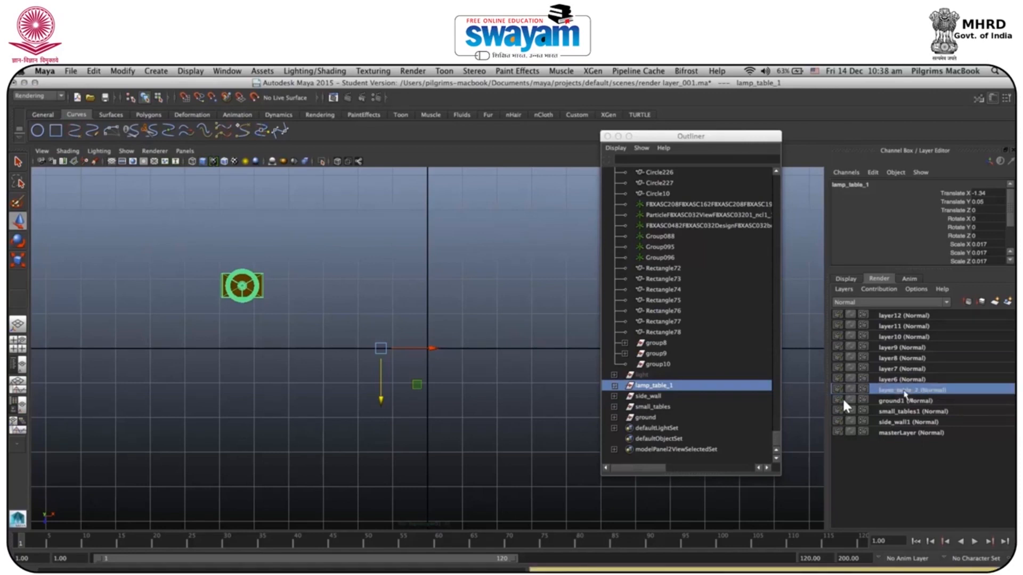
# Step: Hide lamp_table_1 in masterLayer and group the other lamp table's parts into a top-level group named lamp_table_22
pyautogui.click(920, 434)
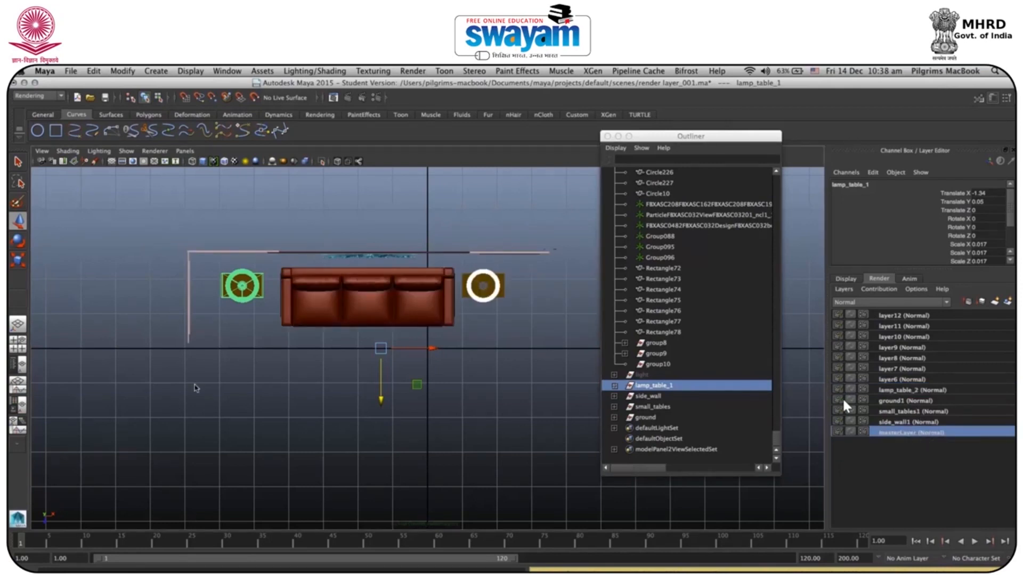
pyautogui.hotkey('ctrl', 'h')
pyautogui.moveTo(505, 282); pyautogui.dragTo(459, 318)
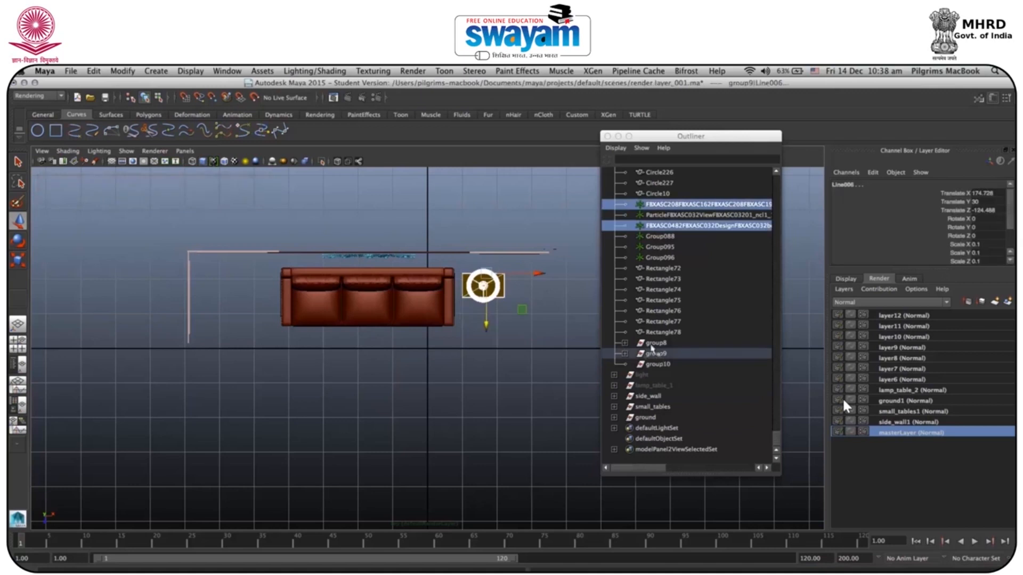
pyautogui.hotkey('ctrl', 'g')
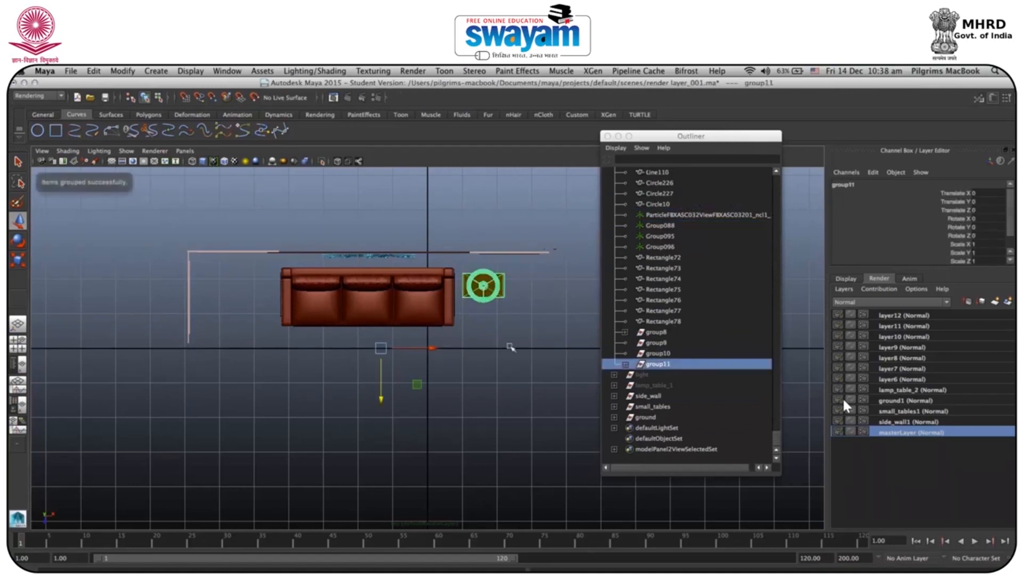
pyautogui.moveTo(648, 365); pyautogui.dragTo(648, 380, button='middle')
pyautogui.doubleClick(647, 379)
pyautogui.write('lamp table_')
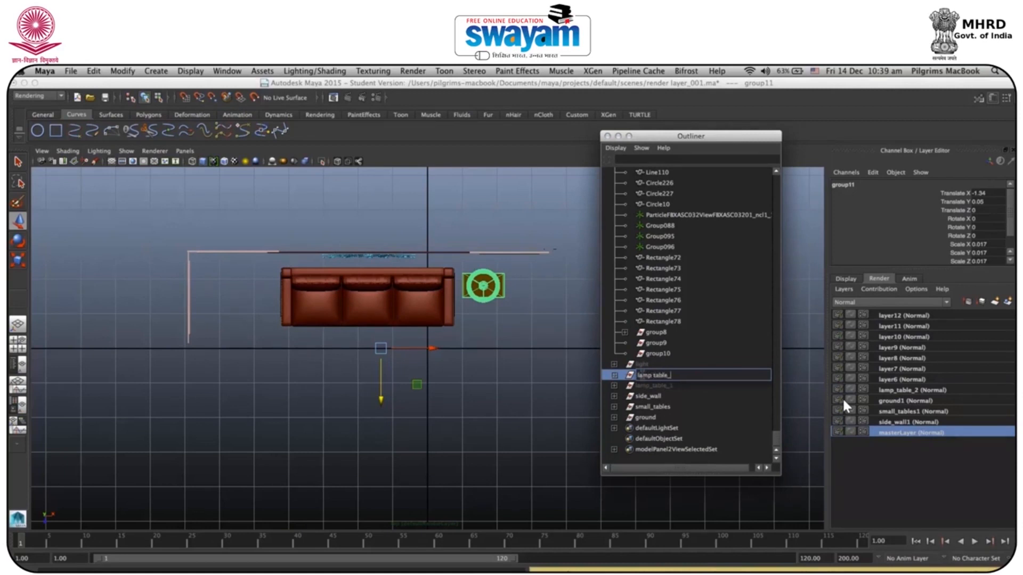
pyautogui.write('22')
pyautogui.press('Return')
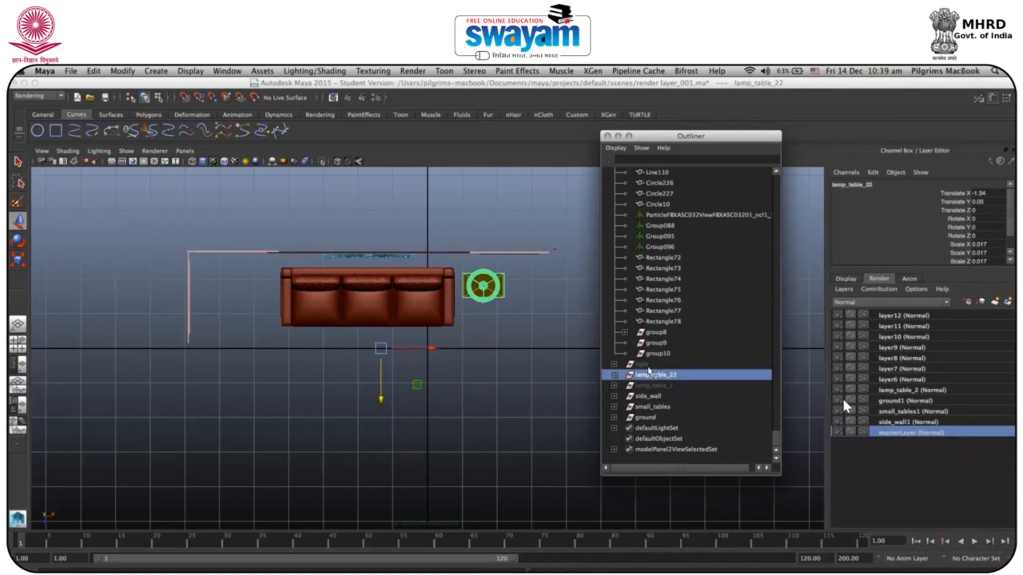
pyautogui.rightClick(654, 376)
pyautogui.doubleClick(654, 377)
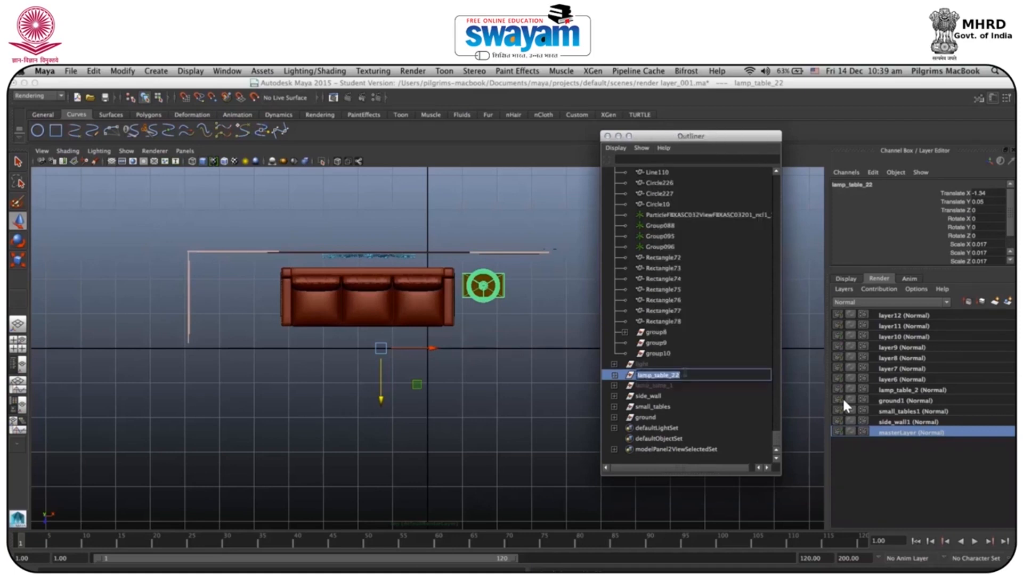
pyautogui.click(908, 459)
# Step: Add the lamp_table_22 group to render layer layer6 and rename the layer as lamp_table_23
pyautogui.click(905, 380)
pyautogui.rightClick(905, 381)
pyautogui.click(923, 404)
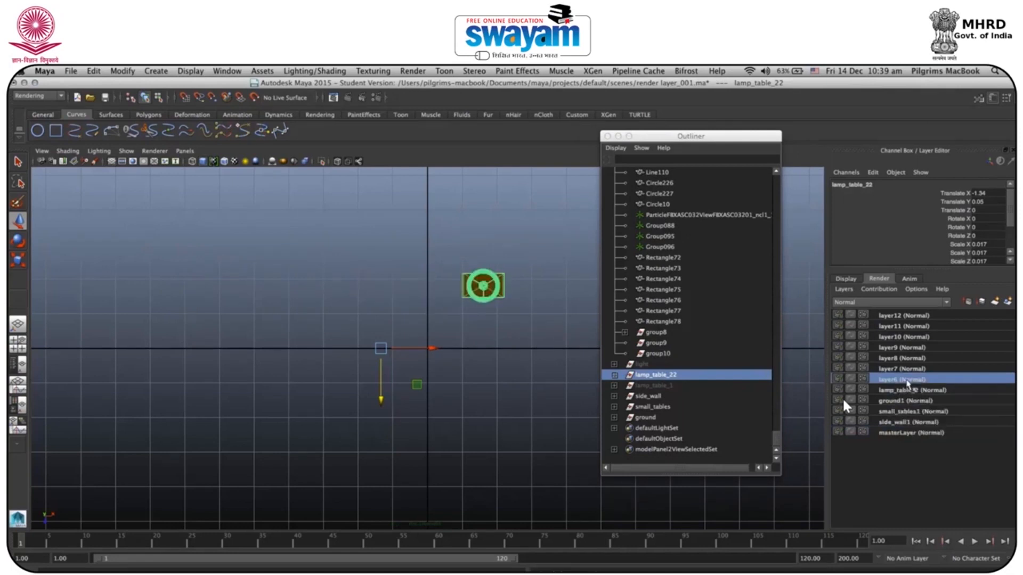
pyautogui.doubleClick(907, 380)
pyautogui.write('lamp_table_23')
pyautogui.press('Return')
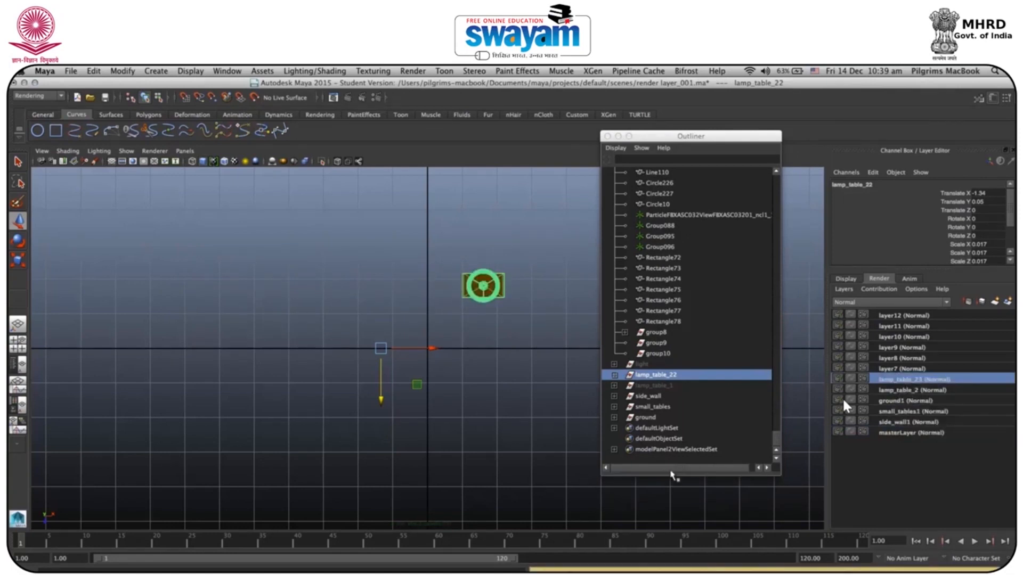
# Step: Hide lamp_table_22 in masterLayer and put the sofa into its own top-level group named sofa
pyautogui.click(905, 433)
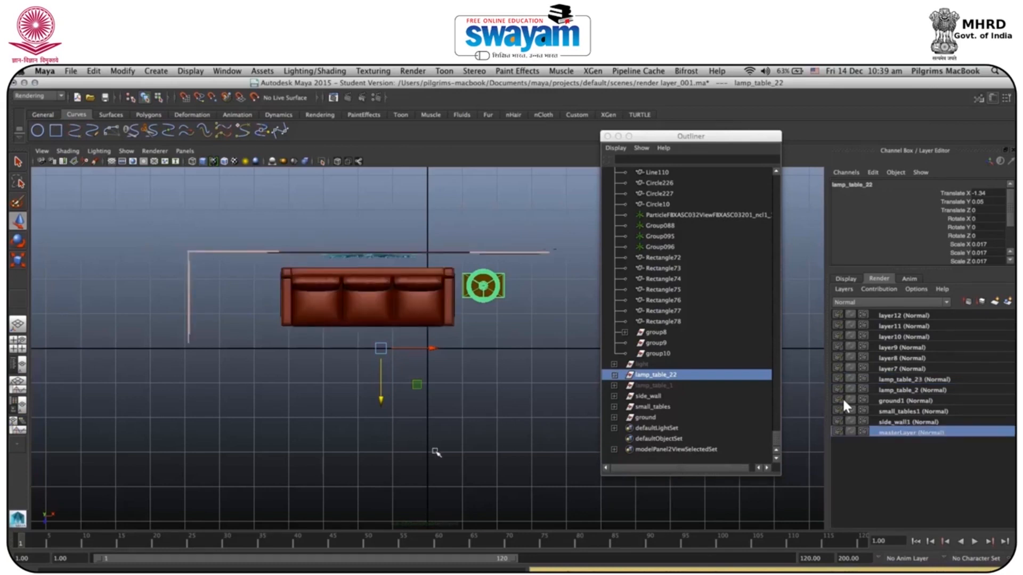
pyautogui.hotkey('ctrl', 'h')
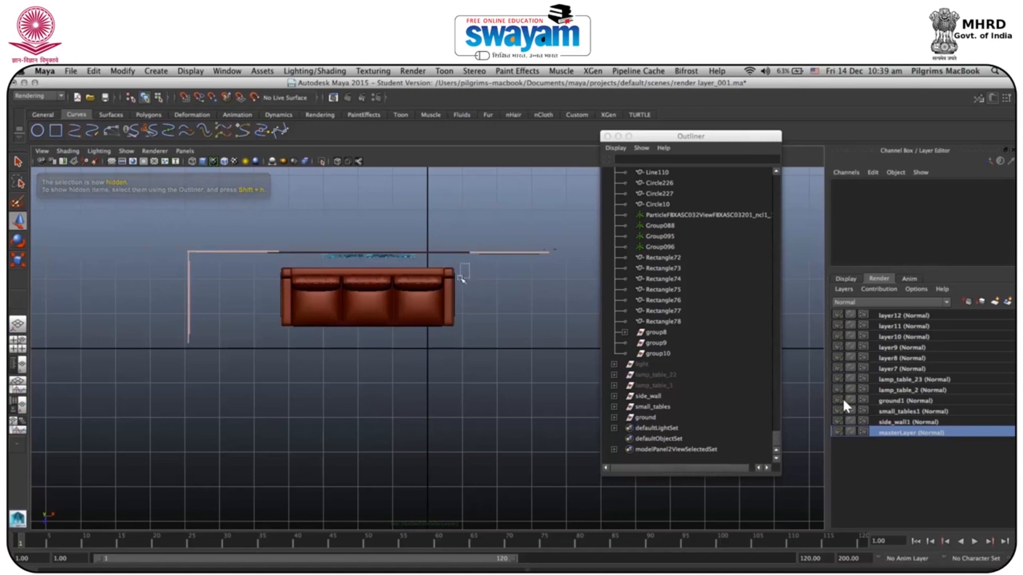
pyautogui.click(320, 309)
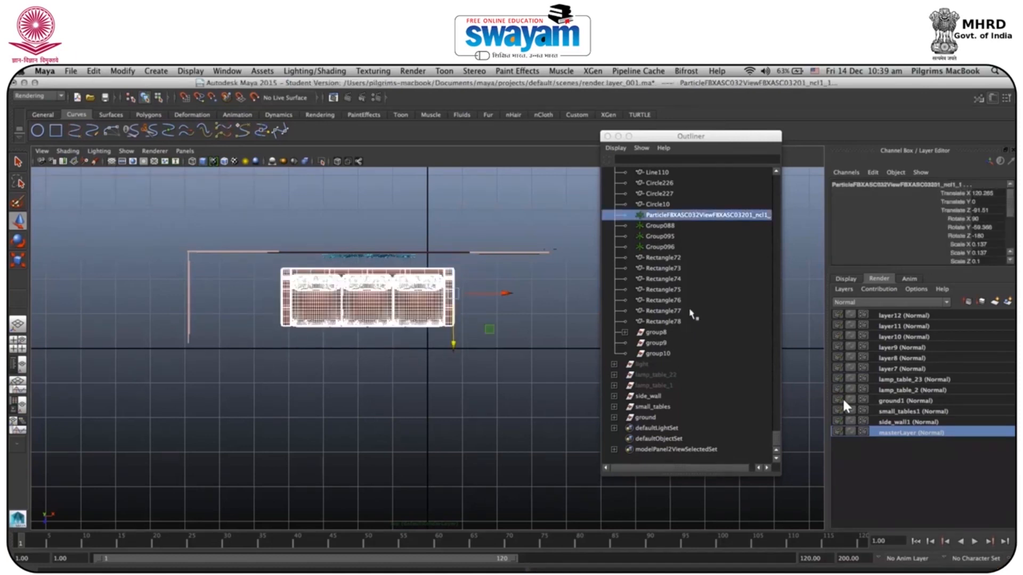
pyautogui.hotkey('ctrl', 'g')
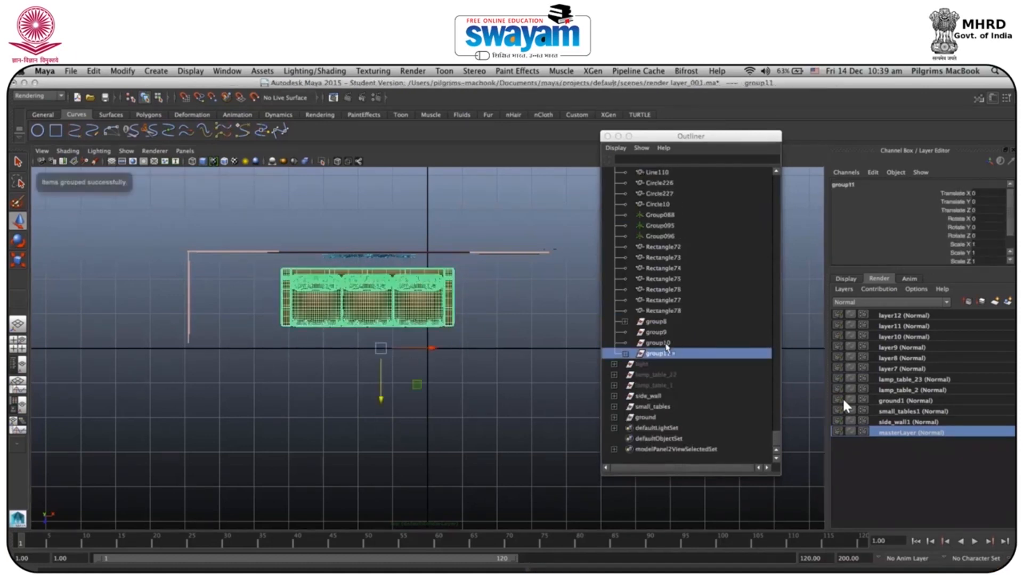
pyautogui.moveTo(662, 355); pyautogui.dragTo(660, 371, button='middle')
pyautogui.doubleClick(649, 367)
pyautogui.write('sofa')
pyautogui.press('Return')
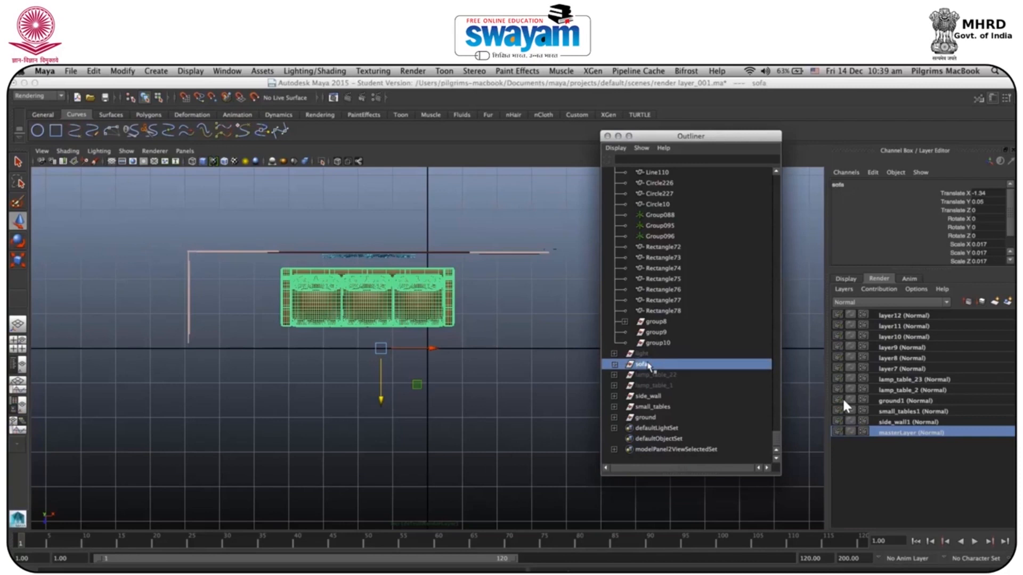
# Step: Add the sofa group to render layer layer7 and rename the layer as sofa1
pyautogui.click(900, 372)
pyautogui.doubleClick(898, 370)
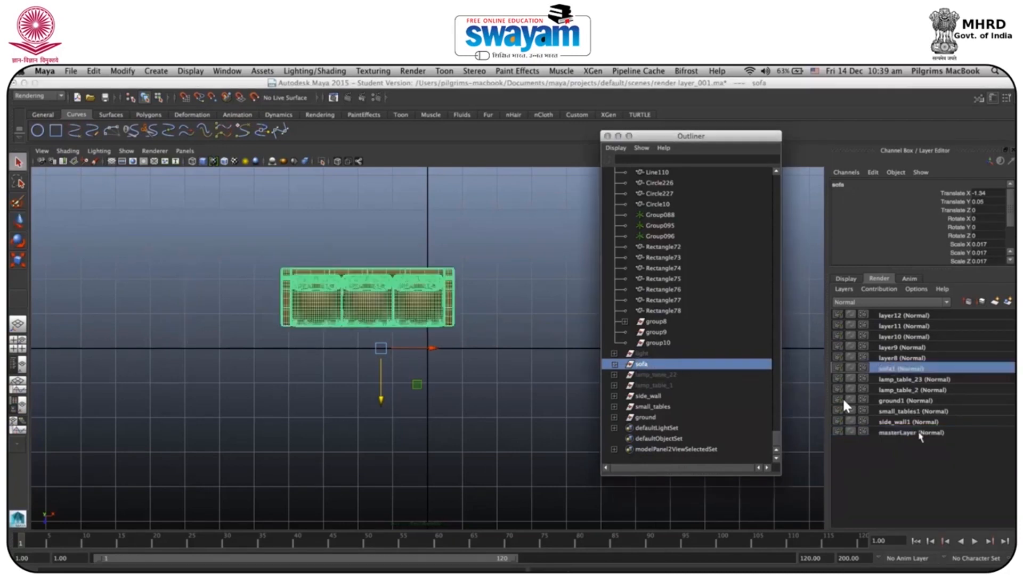
pyautogui.press('w')
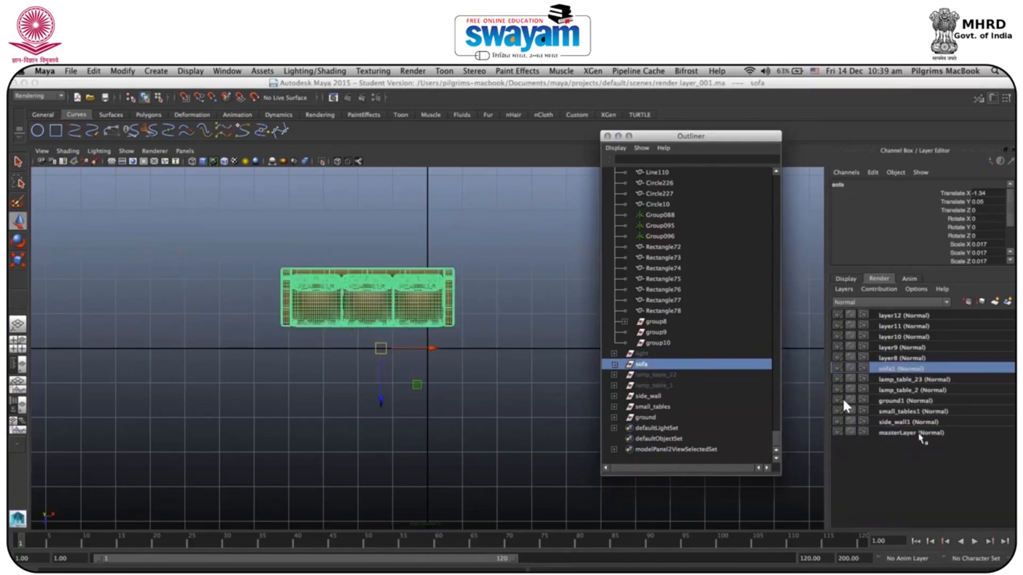
# Step: Hide the sofa in masterLayer and group the front wall's parts into a top-level group named front_wall
pyautogui.click(921, 436)
pyautogui.hotkey('ctrl', 'h')
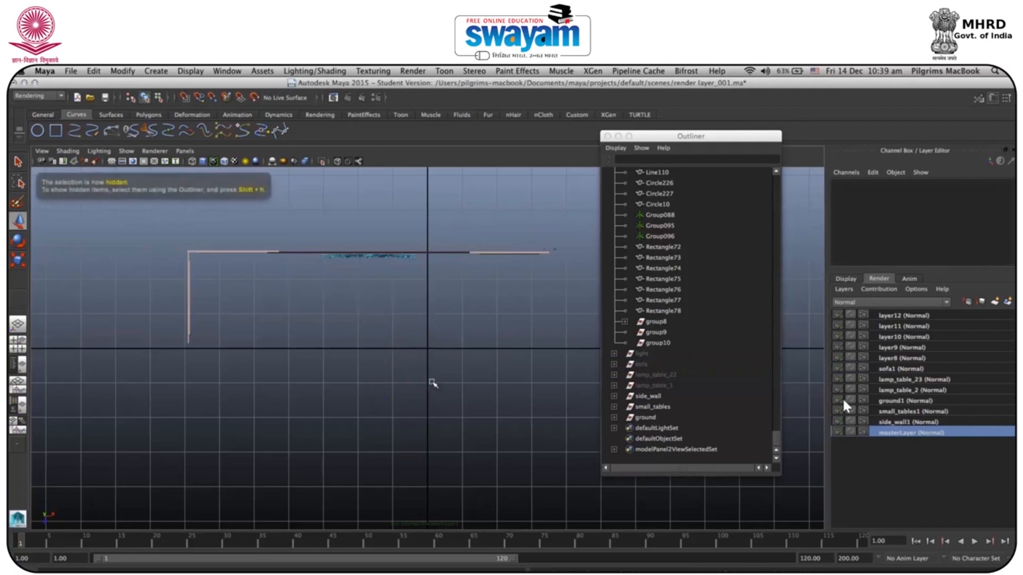
pyautogui.moveTo(202, 230); pyautogui.dragTo(532, 323)
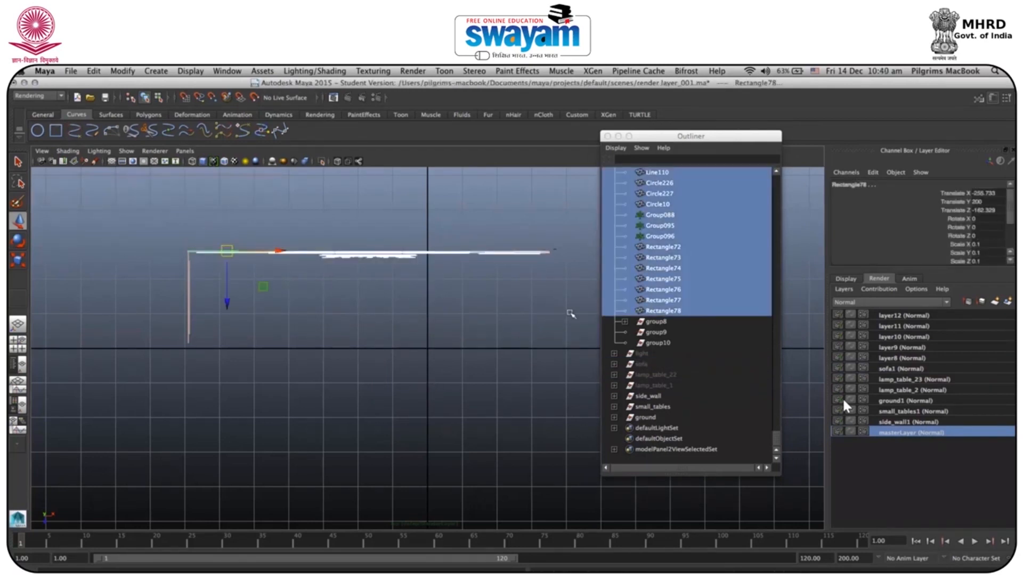
pyautogui.hotkey('ctrl', 'g')
pyautogui.moveTo(658, 343); pyautogui.dragTo(649, 356)
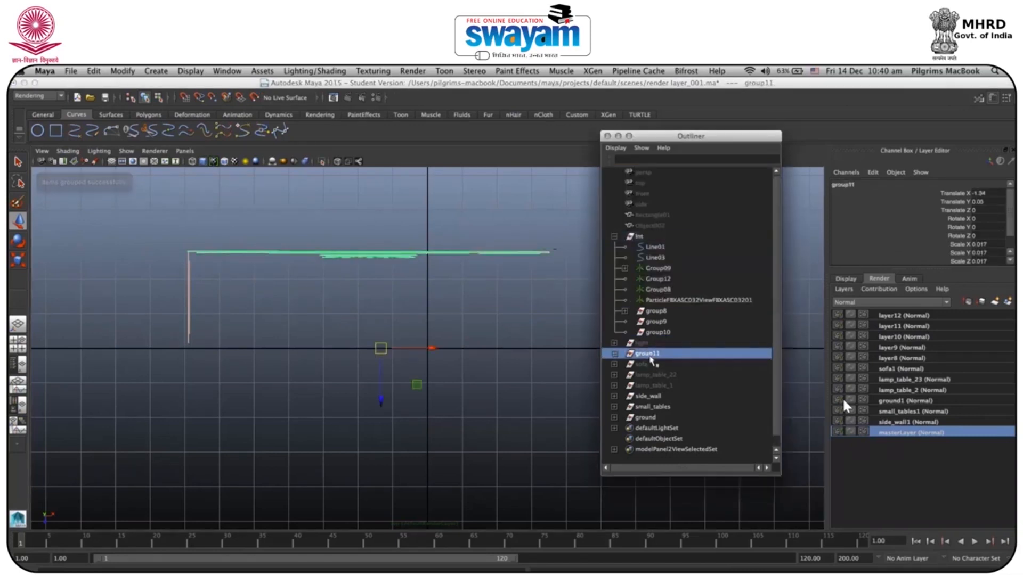
pyautogui.doubleClick(649, 354)
pyautogui.write('front wall')
pyautogui.press('Return')
# Step: Add the front_wall group to render layer layer8 and rename the layer as front_wall
pyautogui.click(526, 352)
pyautogui.press('space')
pyautogui.press('space')
pyautogui.keyDown('alt'); pyautogui.moveTo(415, 282); pyautogui.dragTo(394, 279); pyautogui.keyUp('alt')
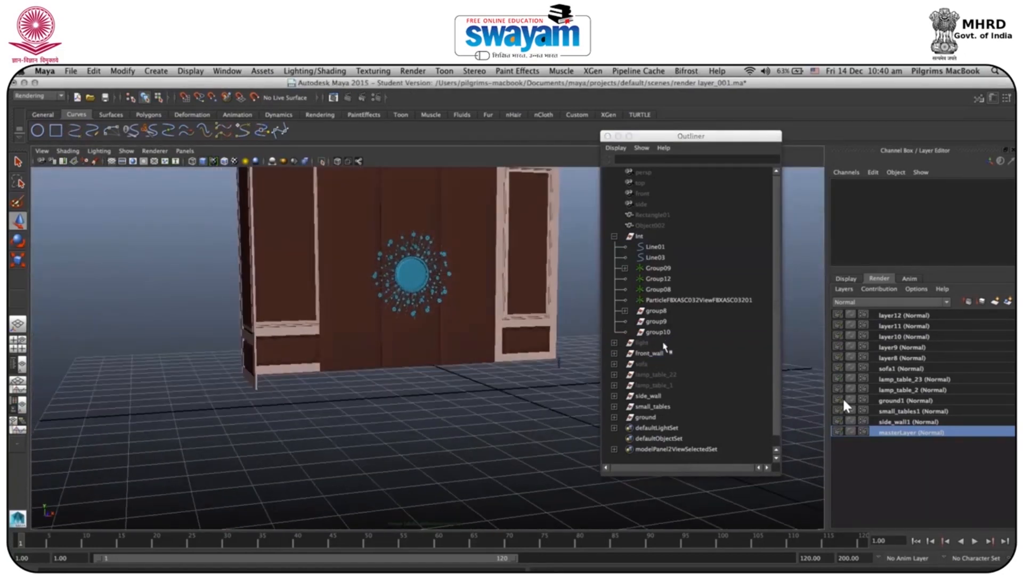
pyautogui.click(657, 359)
pyautogui.keyDown('alt'); pyautogui.moveTo(421, 342); pyautogui.dragTo(381, 406, button='middle'); pyautogui.keyUp('alt')
pyautogui.keyDown('alt'); pyautogui.moveTo(381, 406); pyautogui.dragTo(402, 419); pyautogui.keyUp('alt')
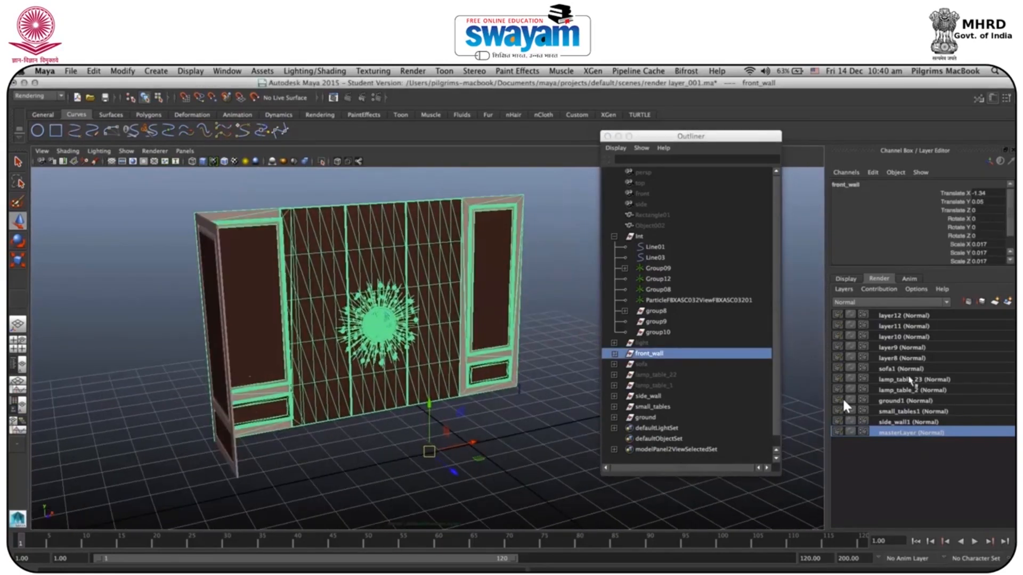
pyautogui.doubleClick(901, 358)
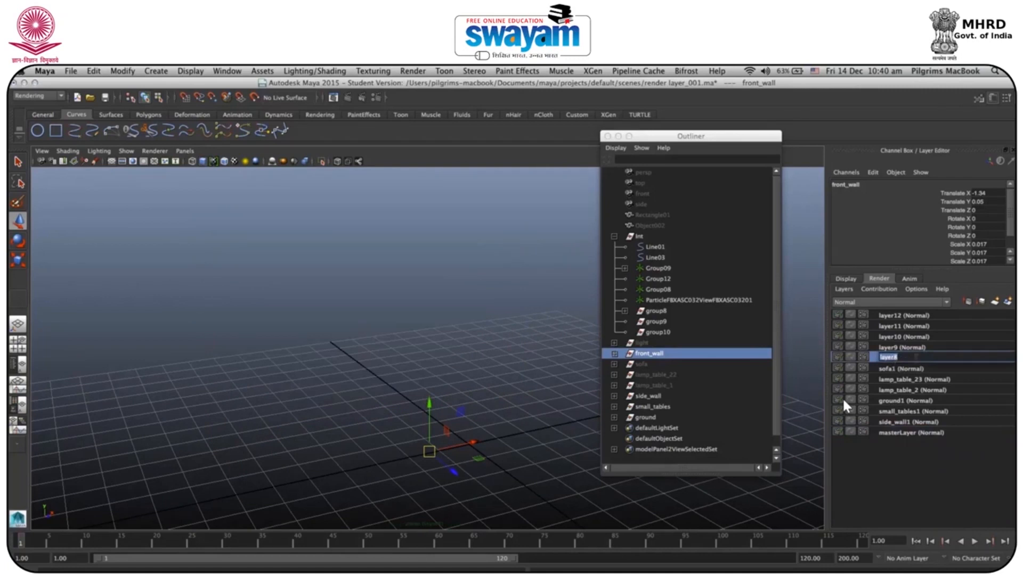
pyautogui.rightClick(901, 361)
pyautogui.click(912, 379)
pyautogui.doubleClick(901, 359)
pyautogui.write('front_wall')
pyautogui.press('Return')
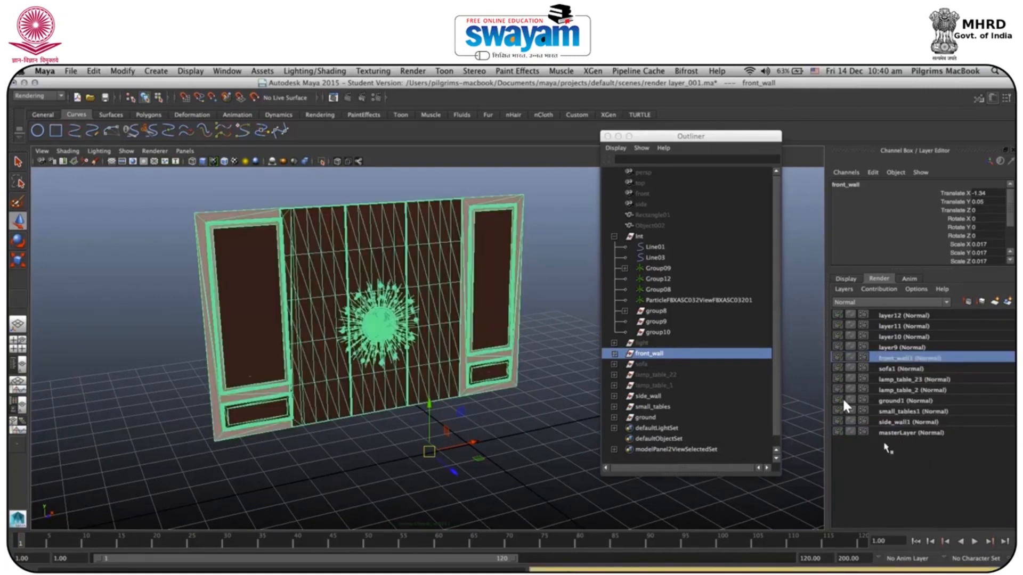
# Step: Hide front_wall in masterLayer and group the remaining wall panel's parts into a top-level group named single side wall
pyautogui.click(909, 434)
pyautogui.hotkey('ctrl', 'h')
pyautogui.keyDown('alt'); pyautogui.moveTo(470, 426); pyautogui.dragTo(318, 323); pyautogui.keyUp('alt')
pyautogui.moveTo(302, 187); pyautogui.dragTo(400, 445)
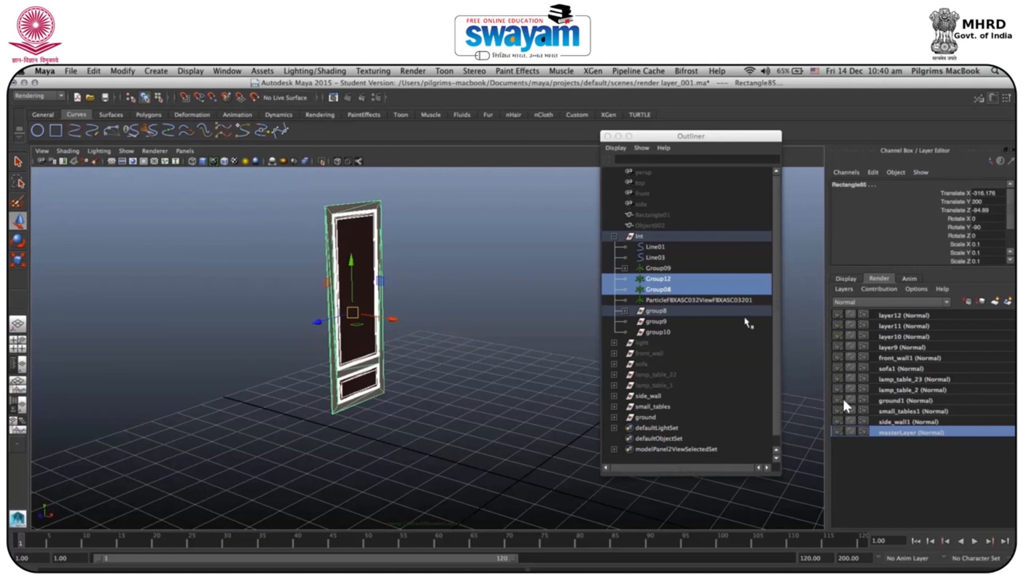
pyautogui.hotkey('ctrl', 'g')
pyautogui.moveTo(741, 323); pyautogui.dragTo(663, 333, button='middle')
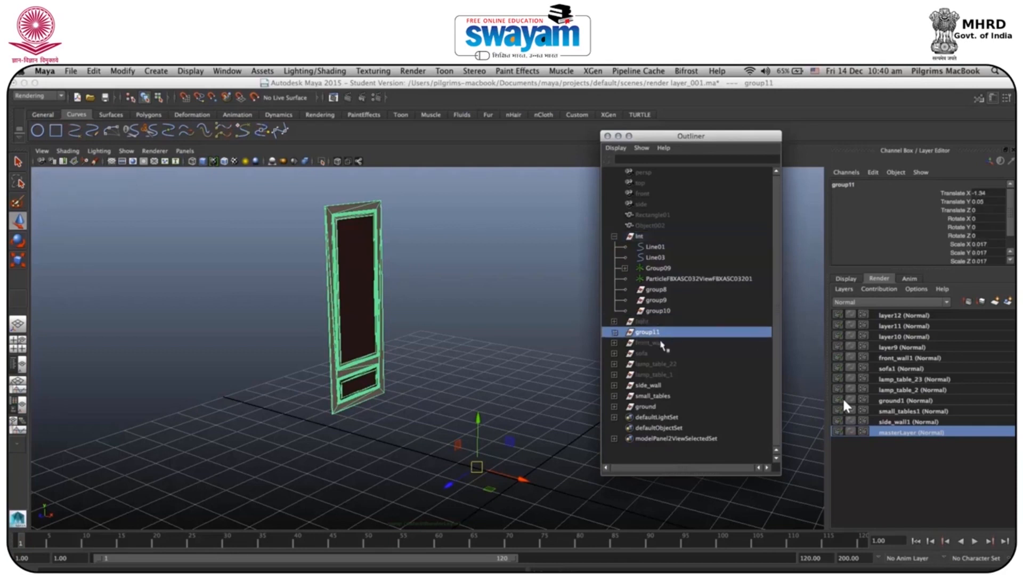
pyautogui.doubleClick(650, 335)
pyautogui.write('N')
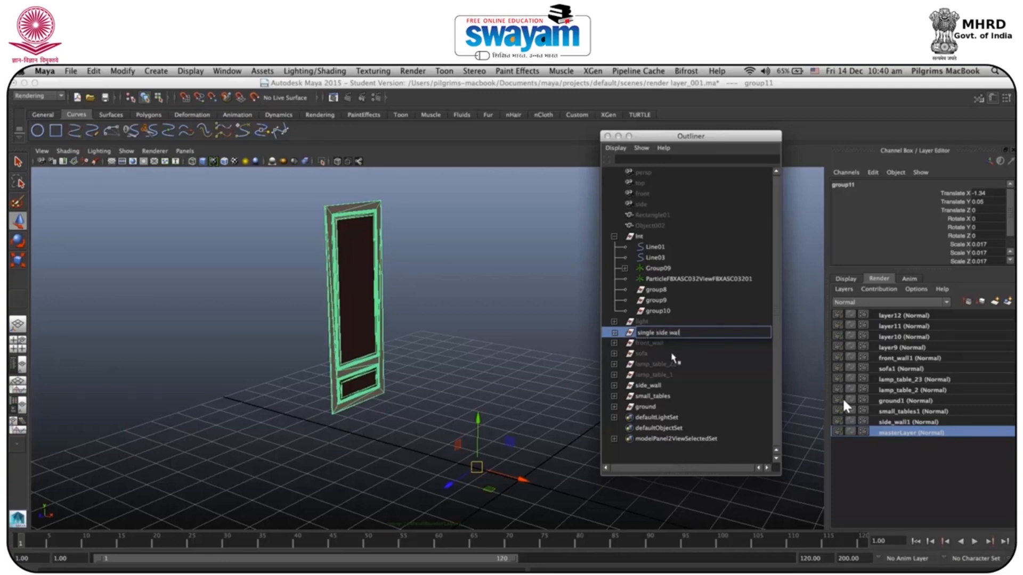
pyautogui.write('ingle side wall')
pyautogui.press('Return')
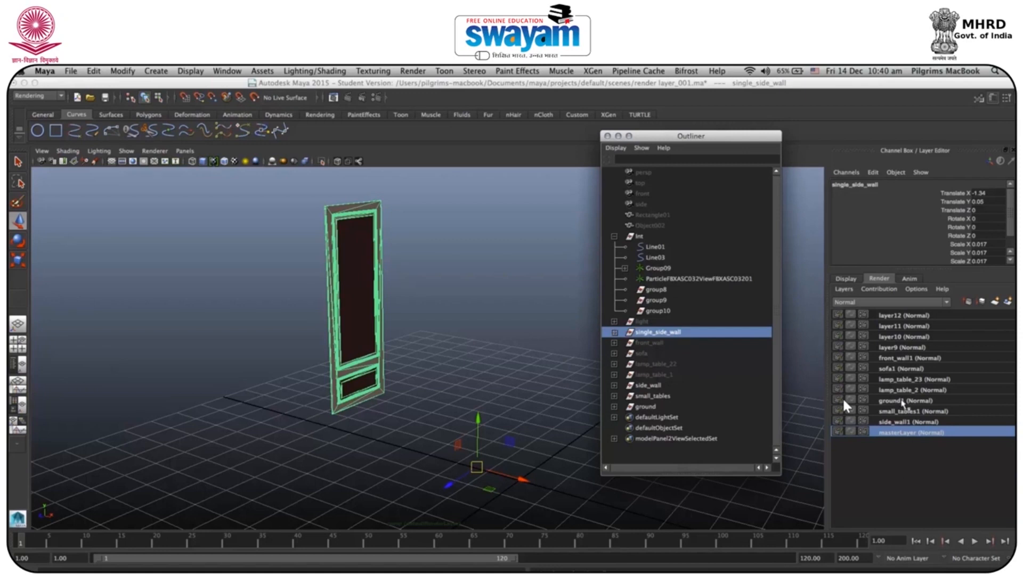
# Step: Add the single_side_wall group to render layer layer9 and rename the layer as single side wall
pyautogui.click(900, 350)
pyautogui.doubleClick(899, 349)
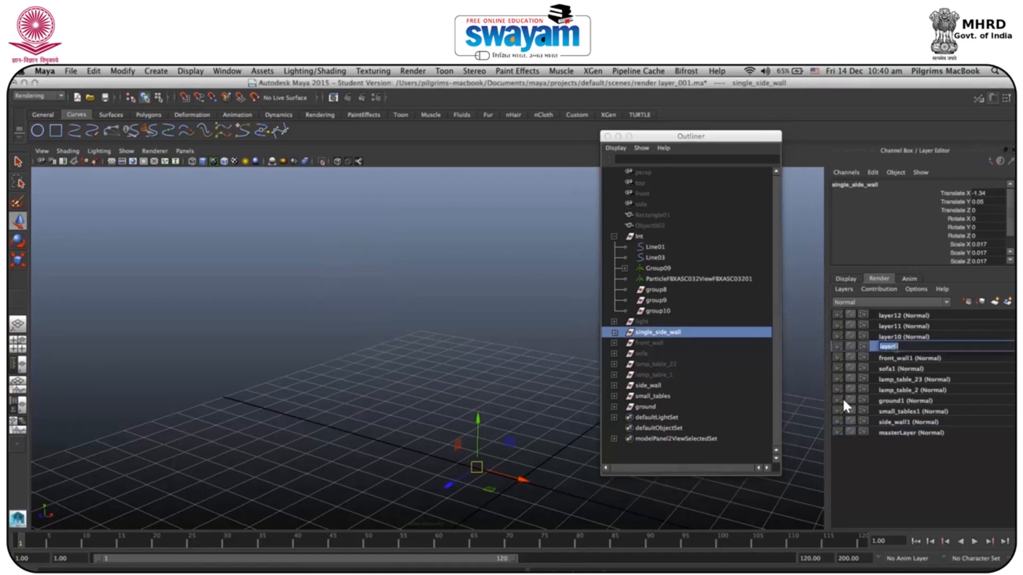
pyautogui.rightClick(879, 351)
pyautogui.click(900, 350)
pyautogui.rightClick(900, 349)
pyautogui.click(915, 366)
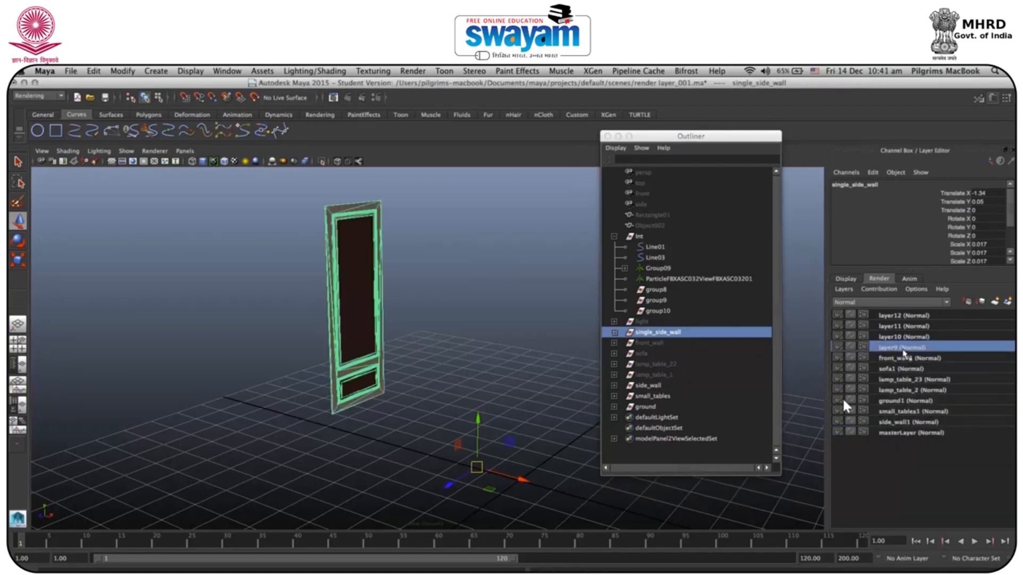
pyautogui.doubleClick(902, 350)
pyautogui.write('single_side_wall')
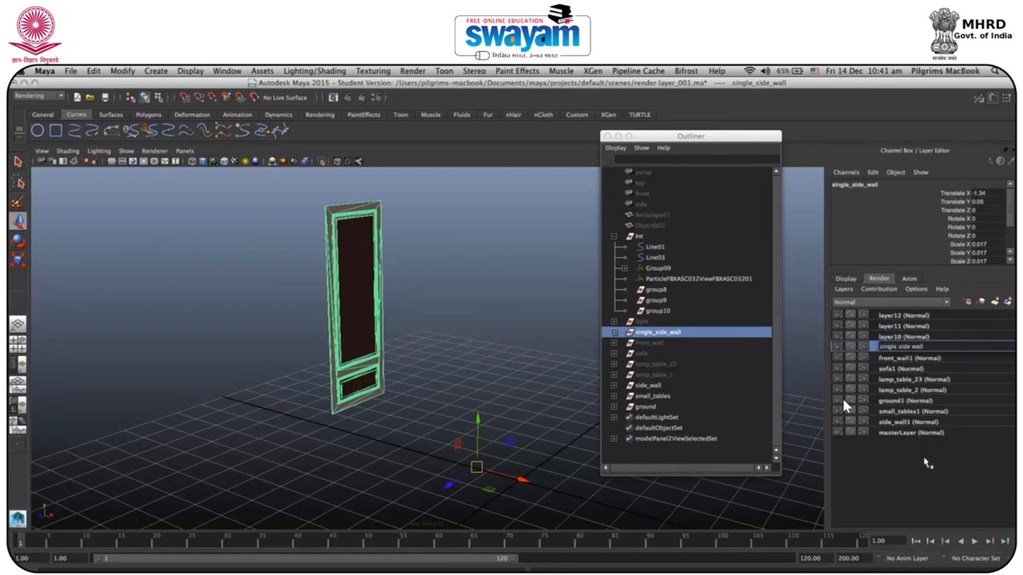
pyautogui.press('Return')
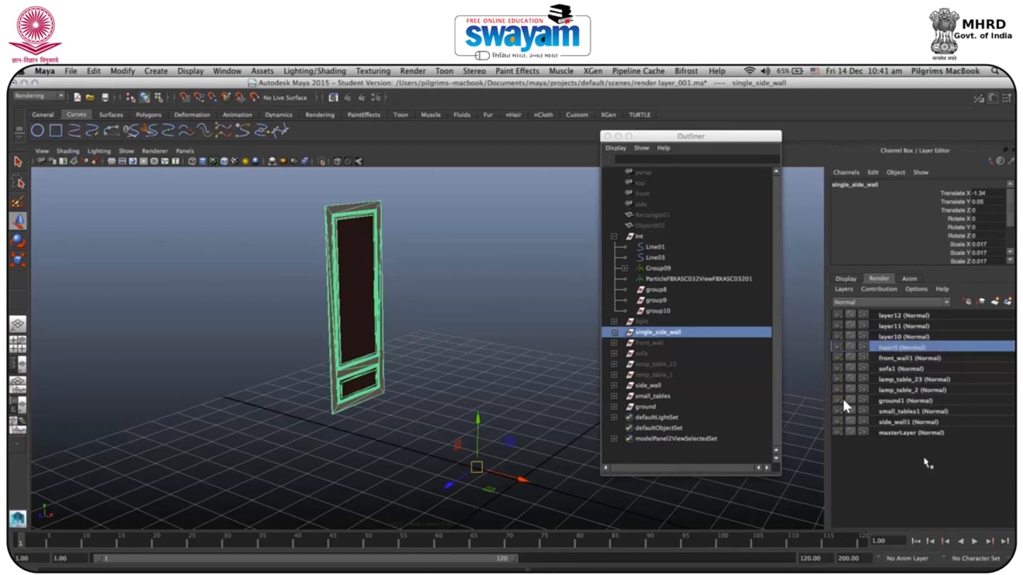
# Step: Hide single_side_wall in masterLayer, then collapse and select the Int group in the scene hierarchy
pyautogui.click(914, 432)
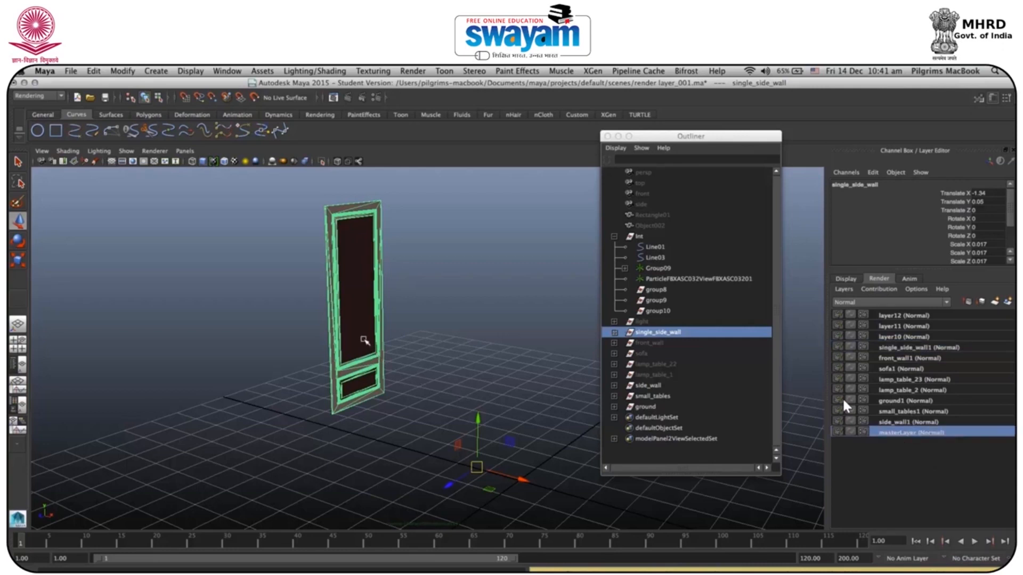
pyautogui.hotkey('ctrl', 'h')
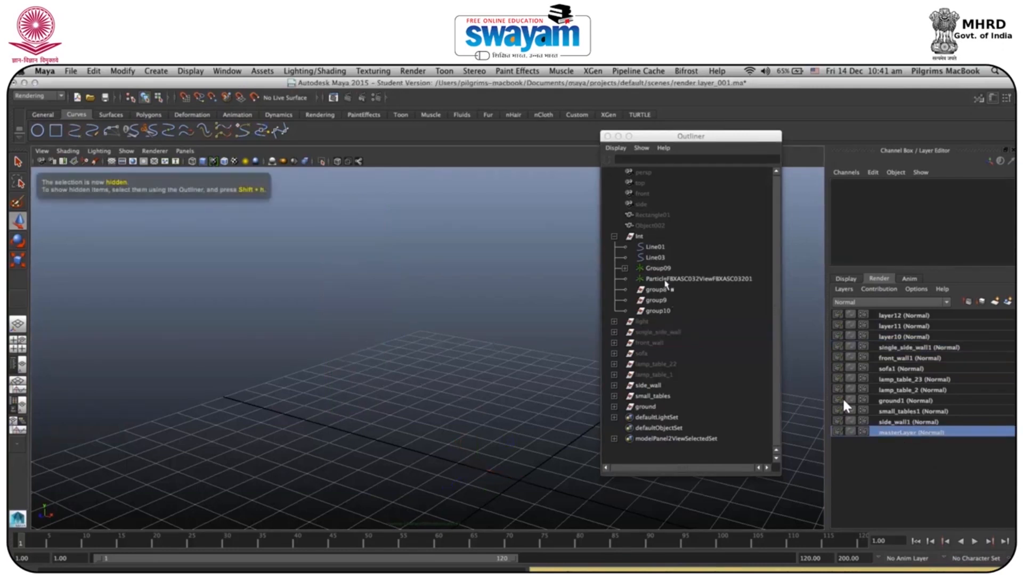
pyautogui.click(625, 268)
pyautogui.click(614, 236)
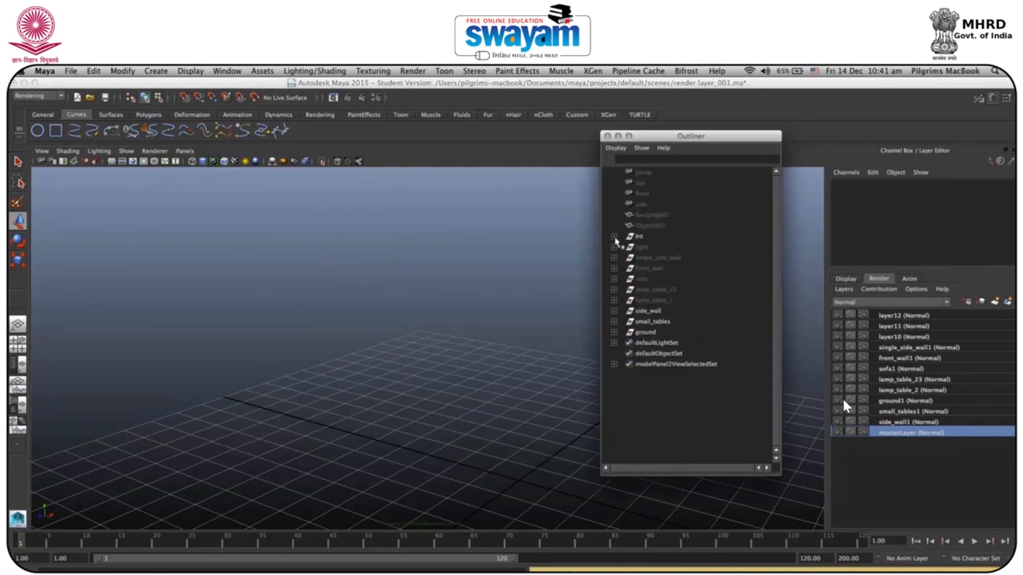
pyautogui.click(648, 239)
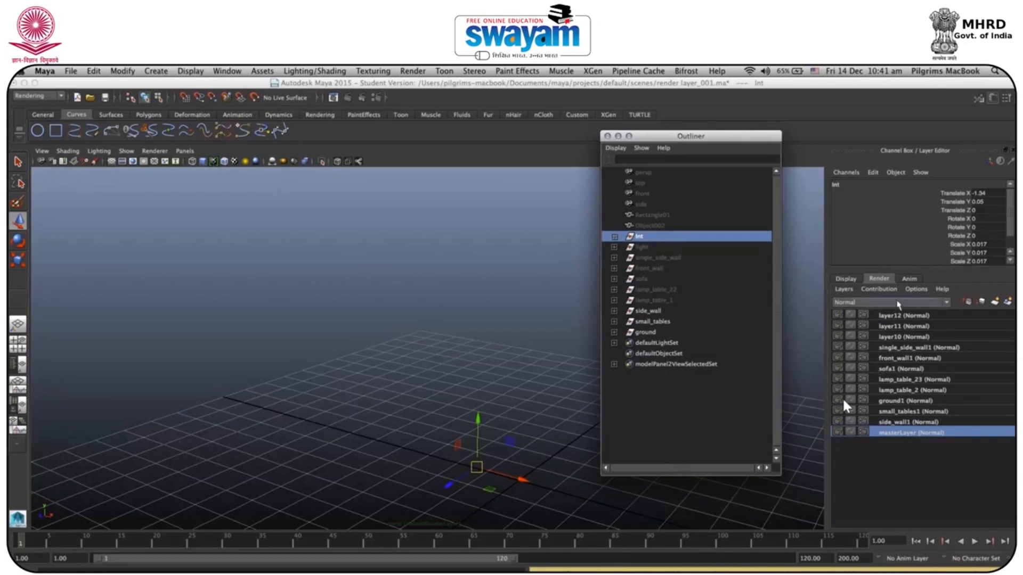
# Step: Delete the unused render layers layer10, layer11 and layer12
pyautogui.rightClick(898, 343)
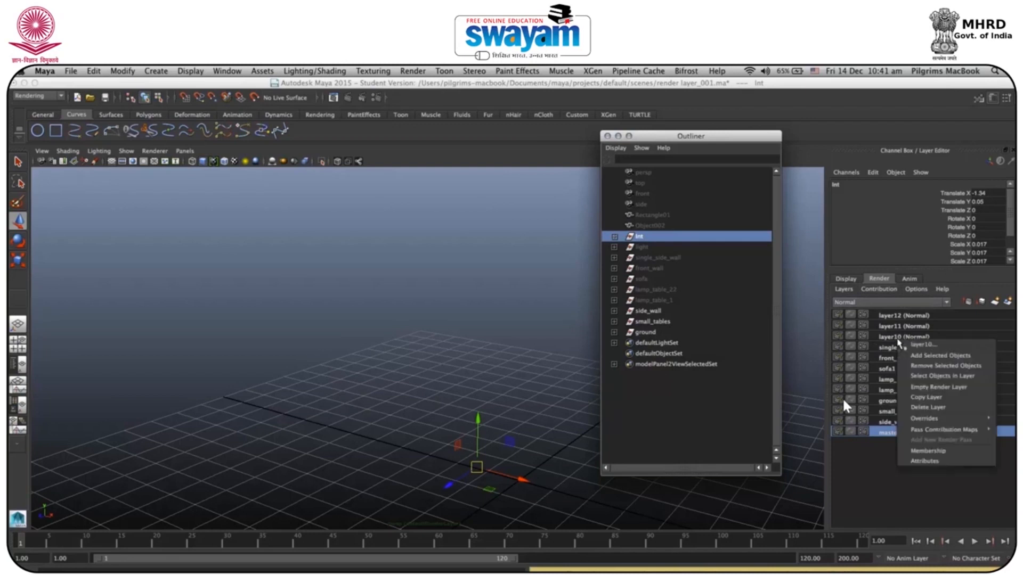
pyautogui.click(894, 336)
pyautogui.click(893, 336)
pyautogui.rightClick(893, 336)
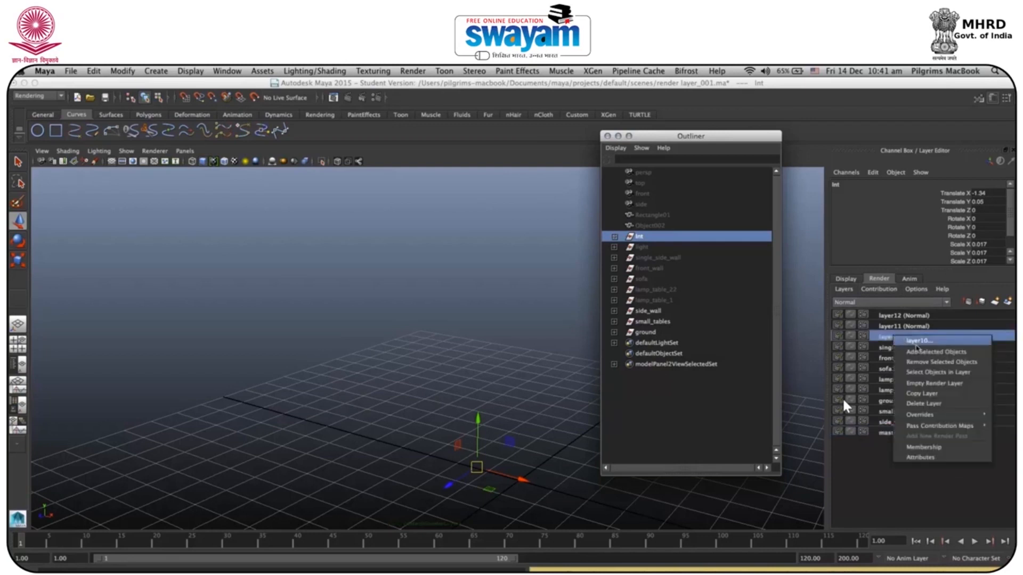
pyautogui.click(915, 403)
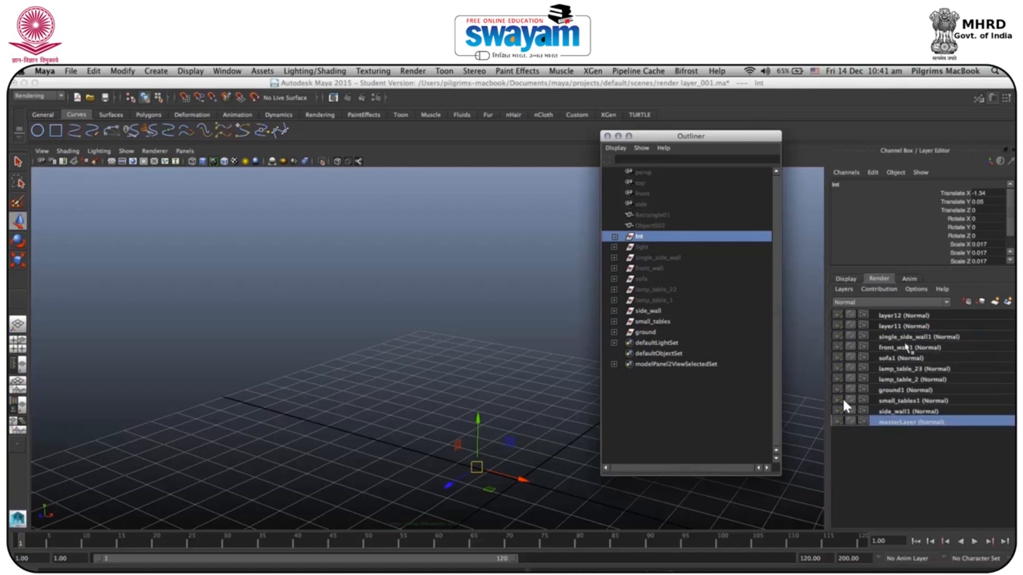
pyautogui.doubleClick(890, 325)
pyautogui.rightClick(891, 326)
pyautogui.click(914, 392)
pyautogui.click(892, 317)
pyautogui.rightClick(892, 318)
pyautogui.click(912, 384)
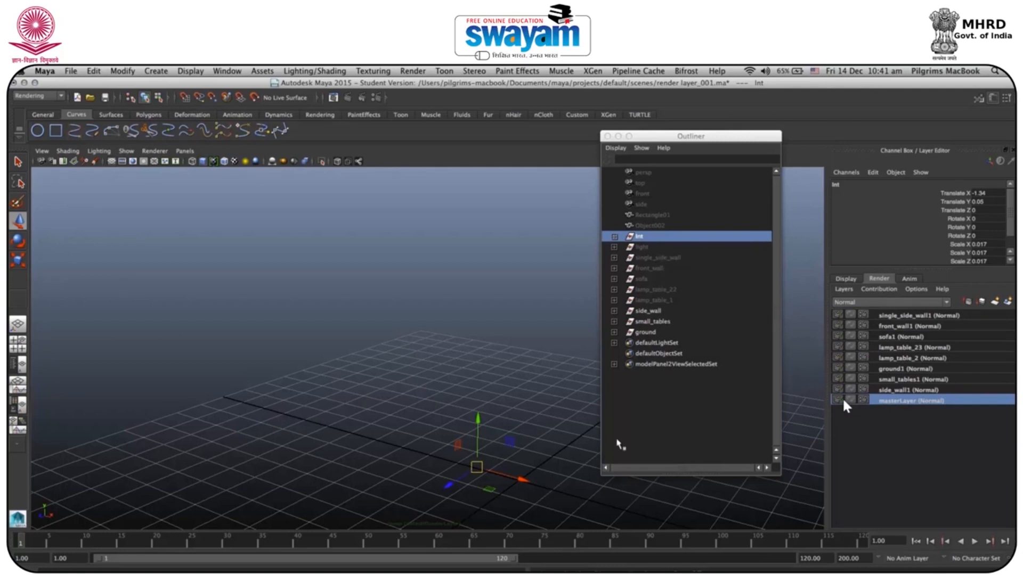
# Step: Save the scene file, accepting the Student Version notice
pyautogui.press('super+s')
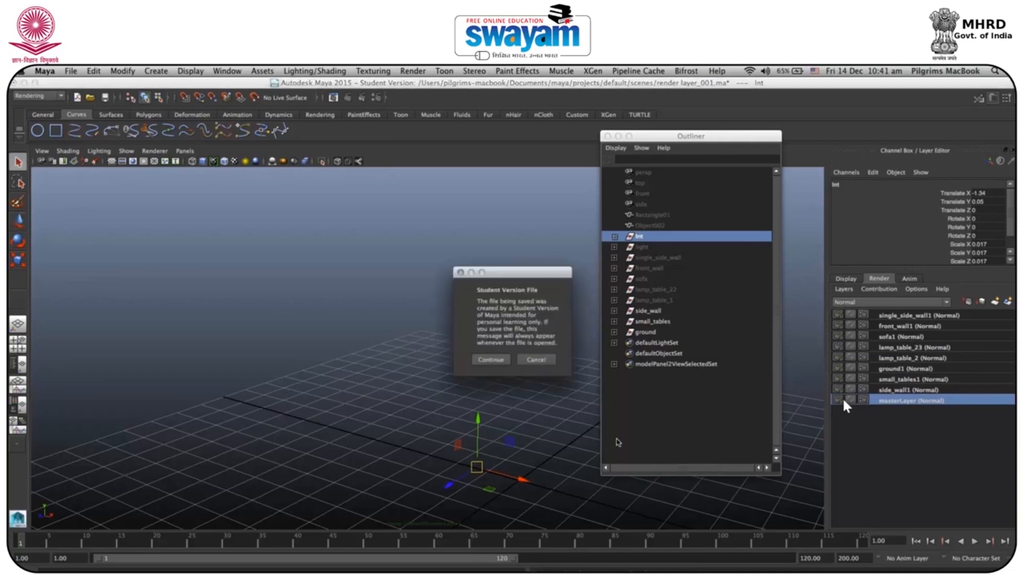
pyautogui.click(496, 360)
pyautogui.press('w')
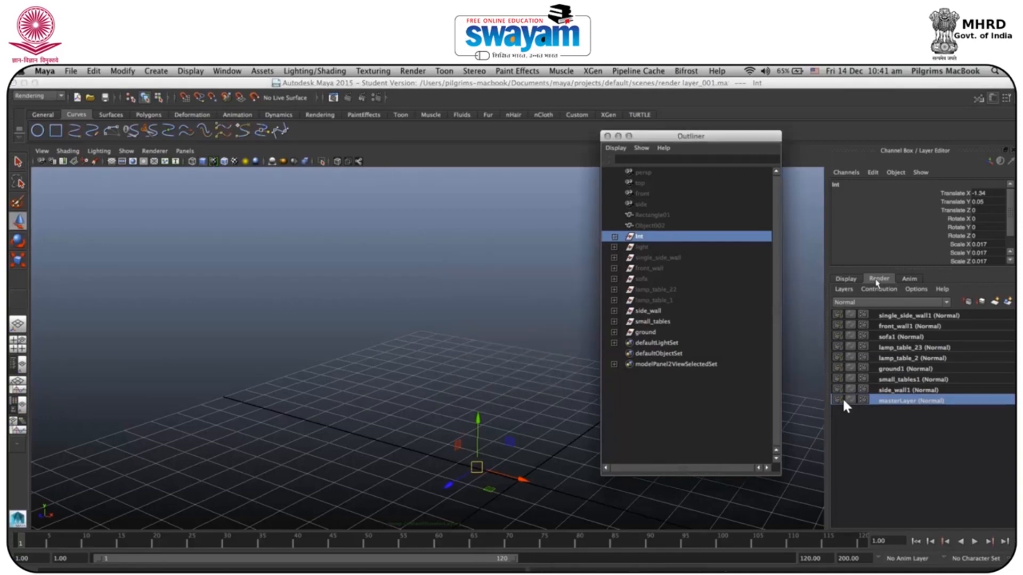
# Step: View the Maya Software render settings of the sofa1 layer and close them again
pyautogui.click(864, 336)
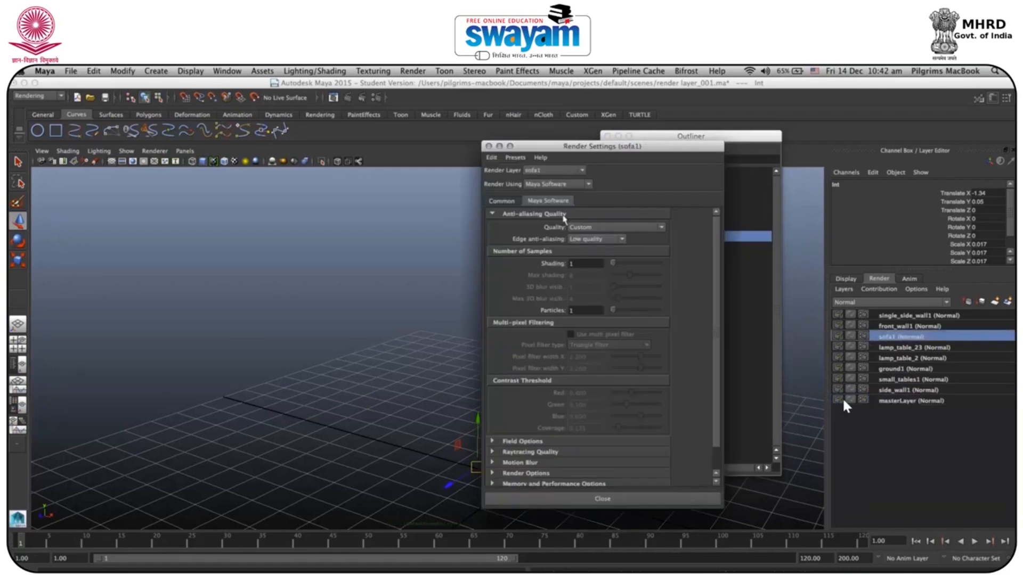
pyautogui.moveTo(525, 150); pyautogui.dragTo(411, 158)
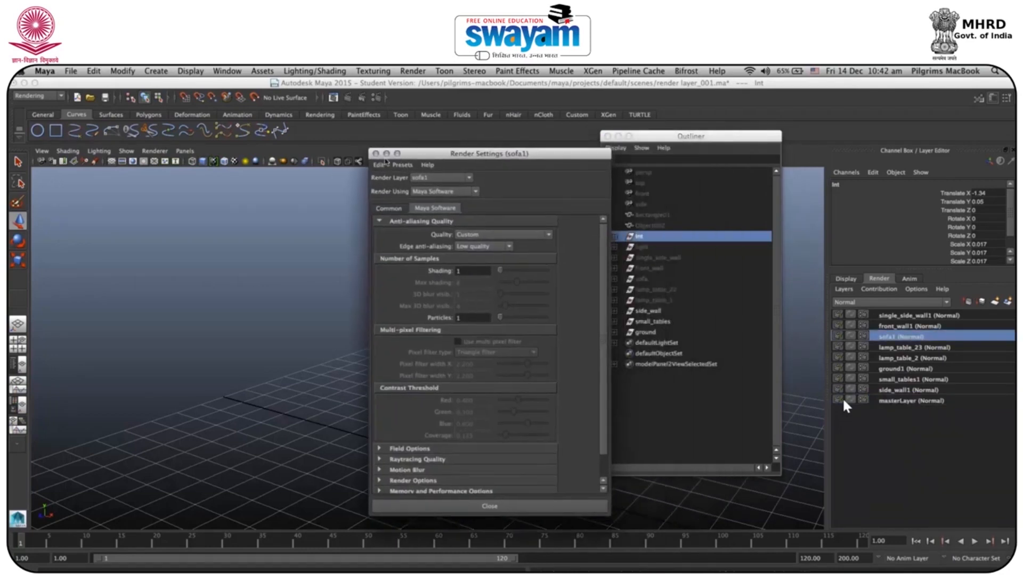
pyautogui.click(376, 154)
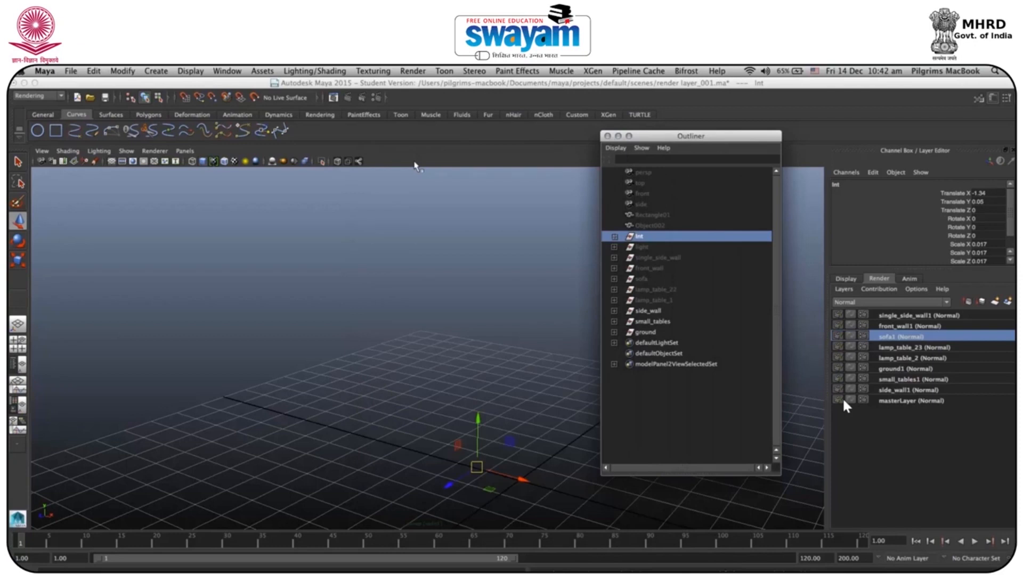
pyautogui.click(376, 98)
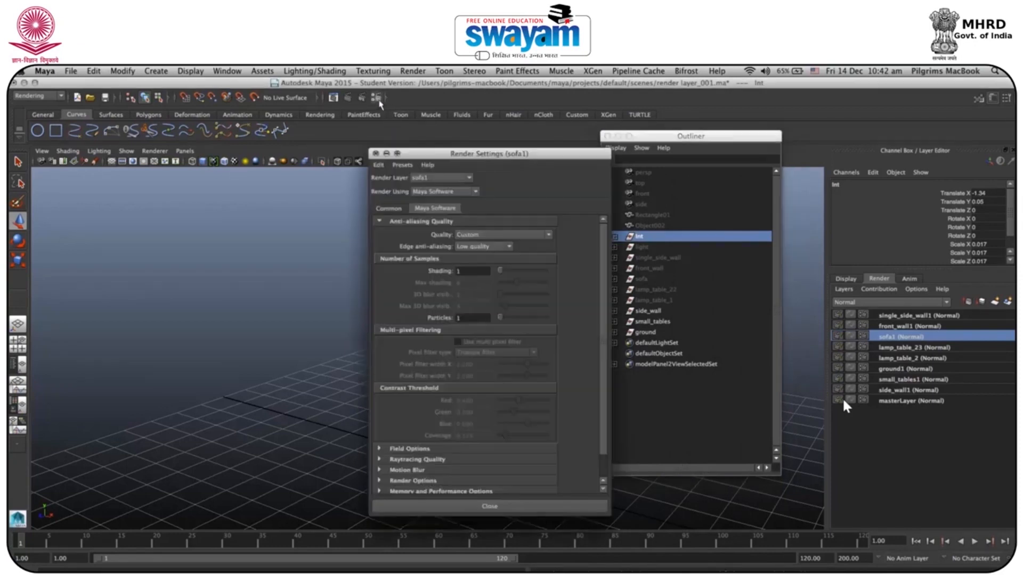
pyautogui.click(376, 153)
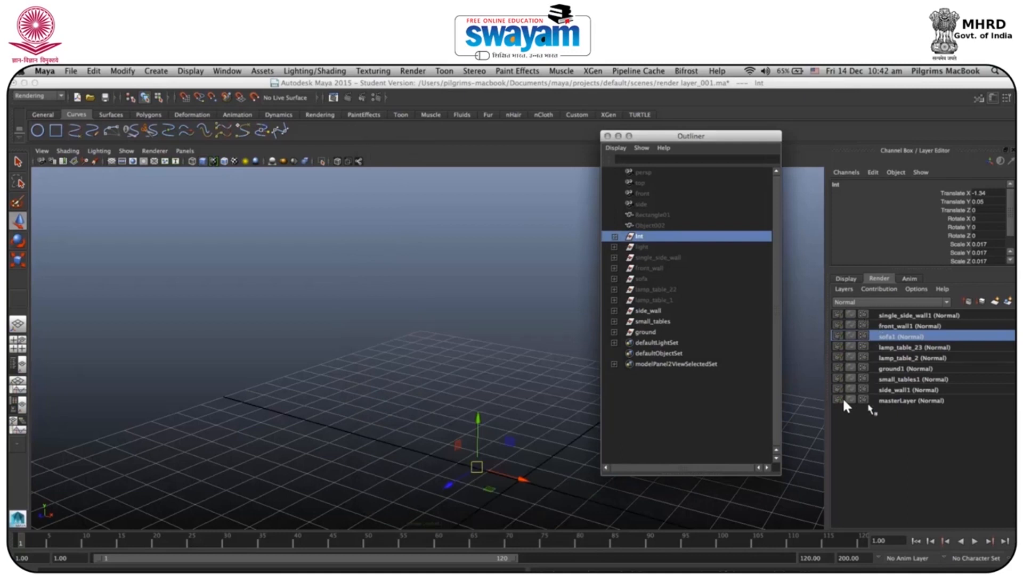